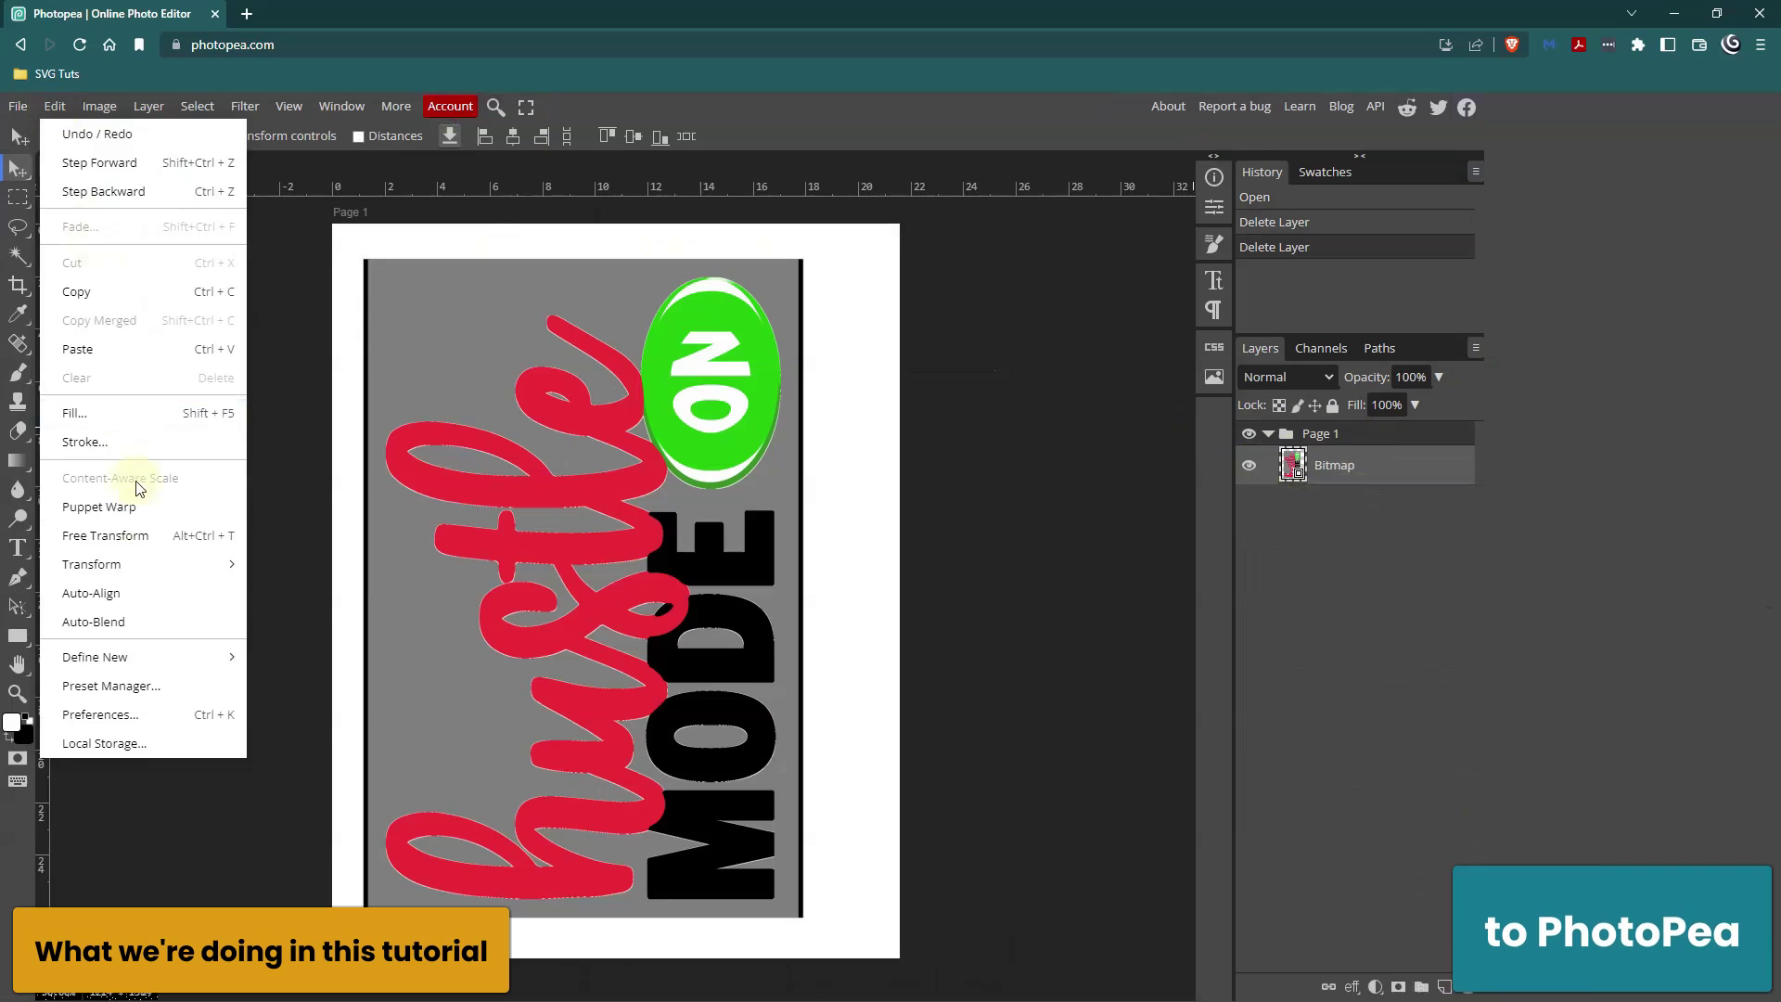
# - Rotate the Bitmap artwork upright into landscape orientation and create a new 1600 × 1300 pixel project at 300 DPI with a white background
pyautogui.moveTo(759, 323); pyautogui.dragTo(934, 485)
pyautogui.press('Return')
pyautogui.click(17, 106)
pyautogui.click(37, 134)
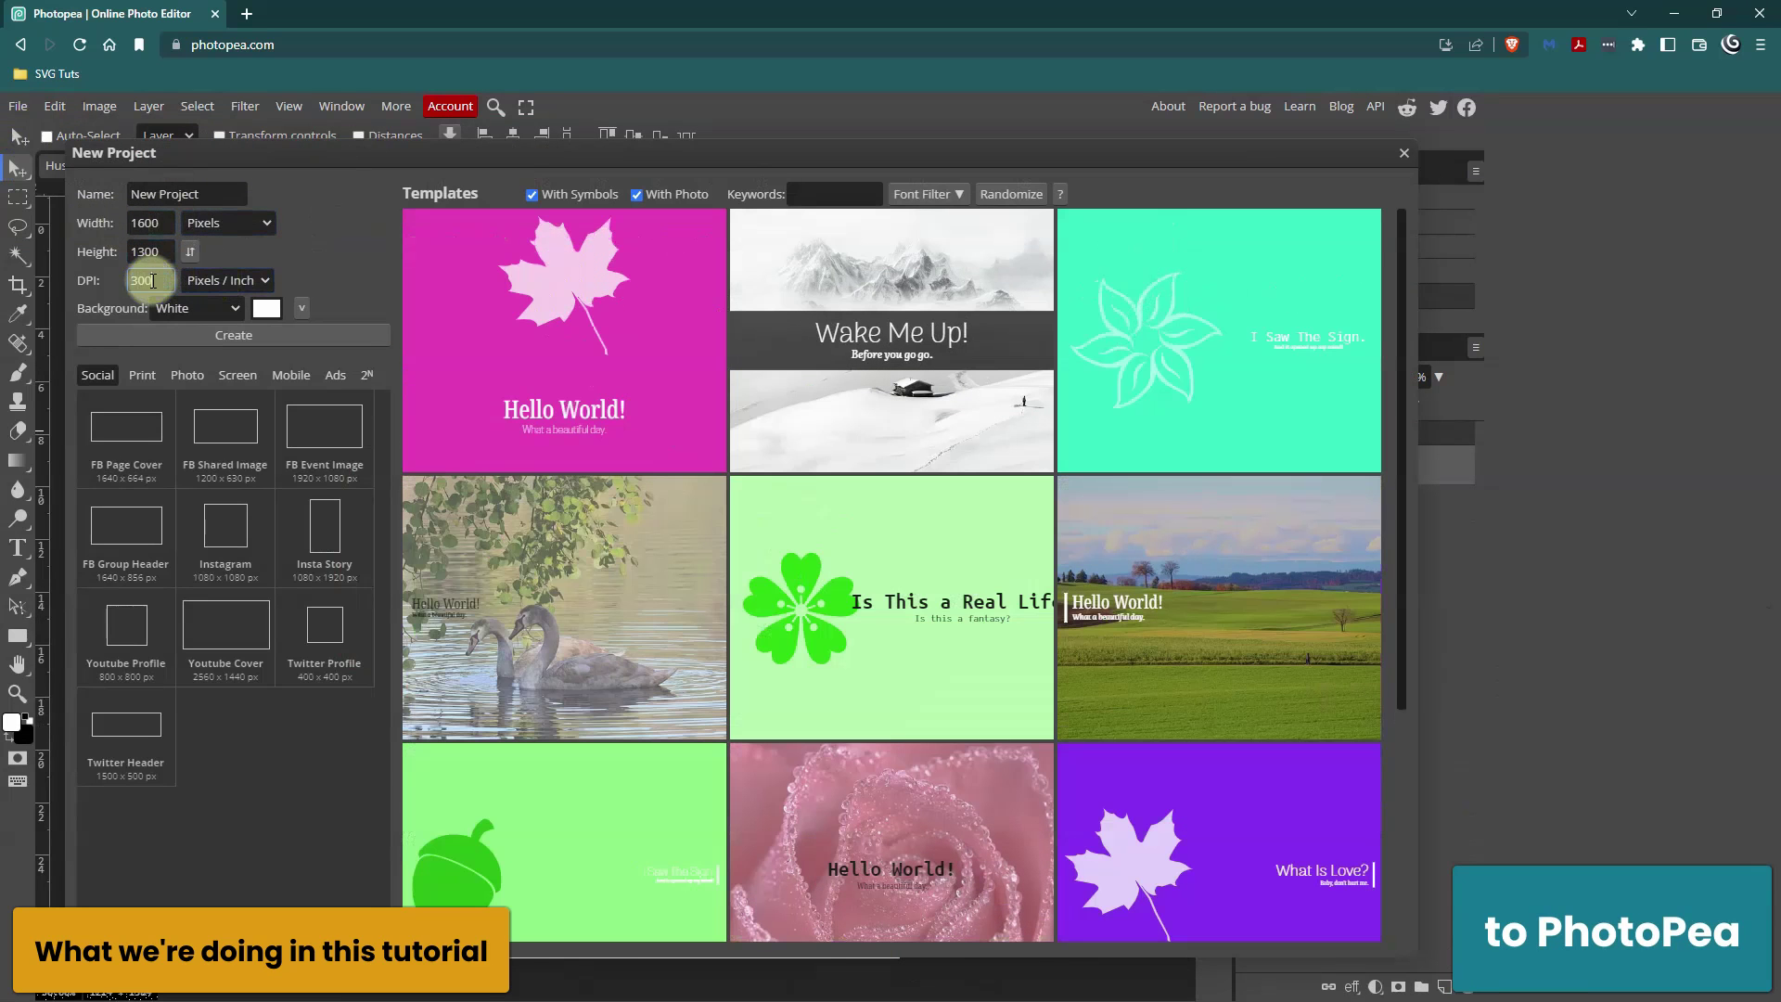
pyautogui.click(233, 335)
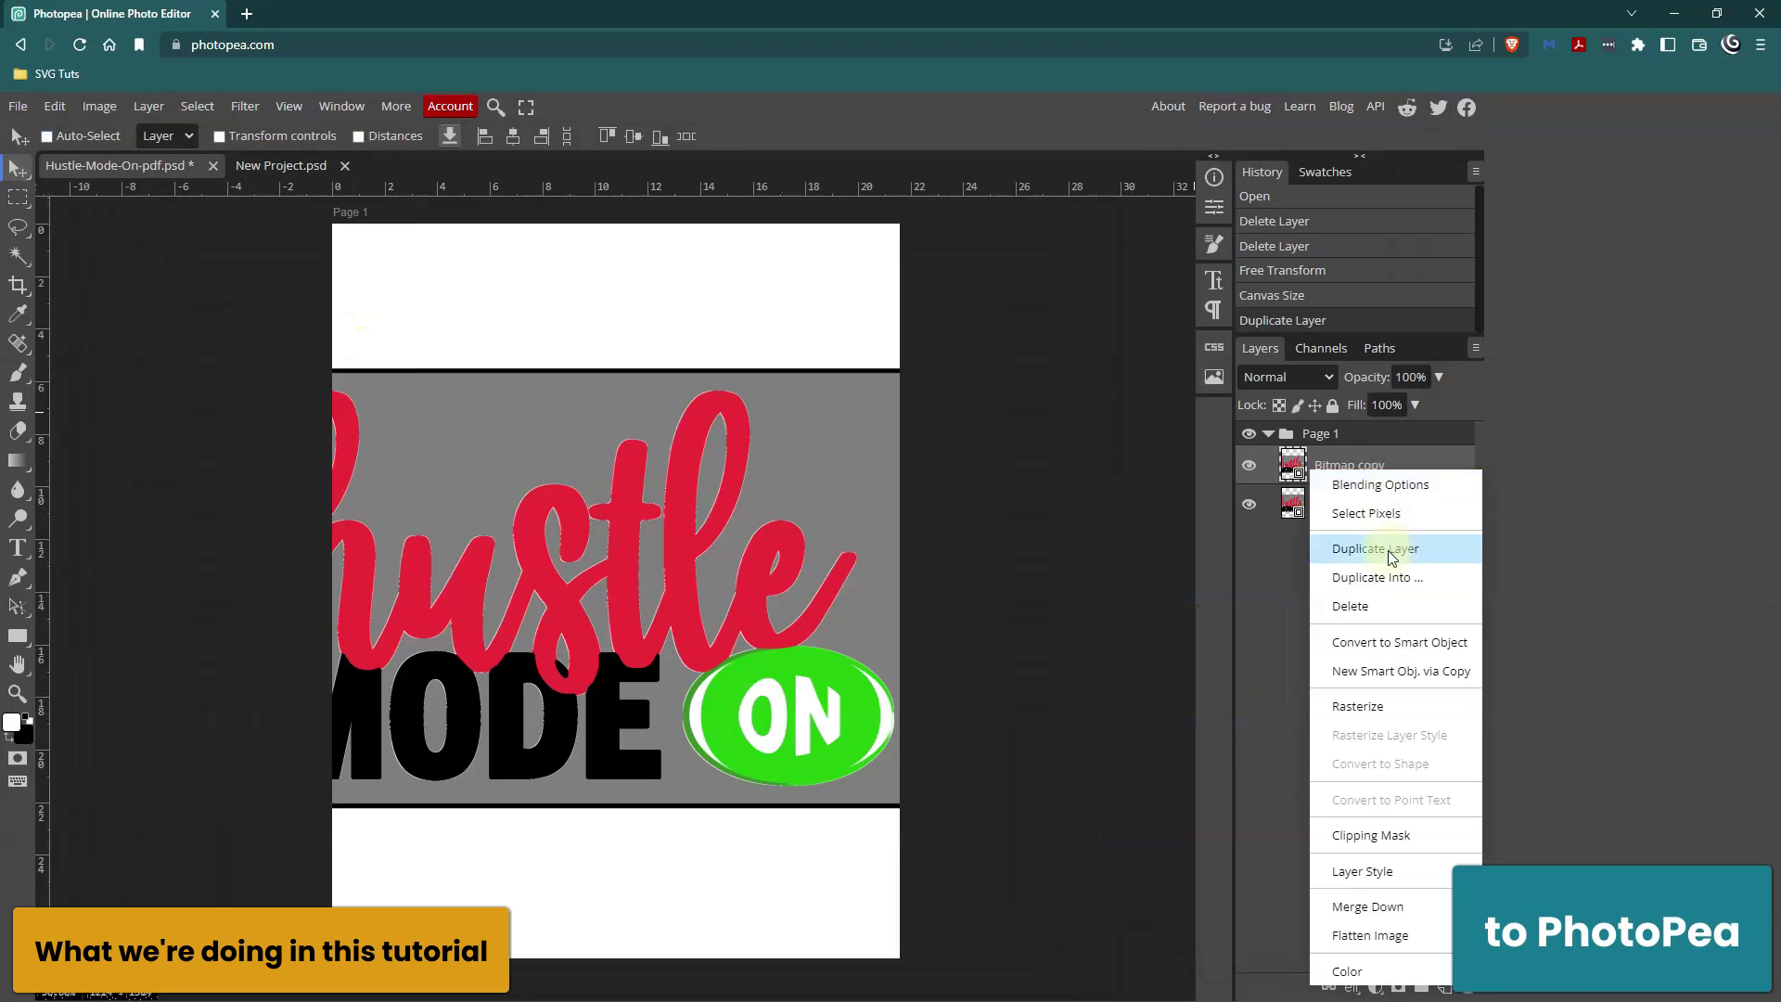
# - Duplicate the rotated artwork layer into New Project.psd and center it on that project's canvas
pyautogui.click(1392, 558)
pyautogui.click(310, 291)
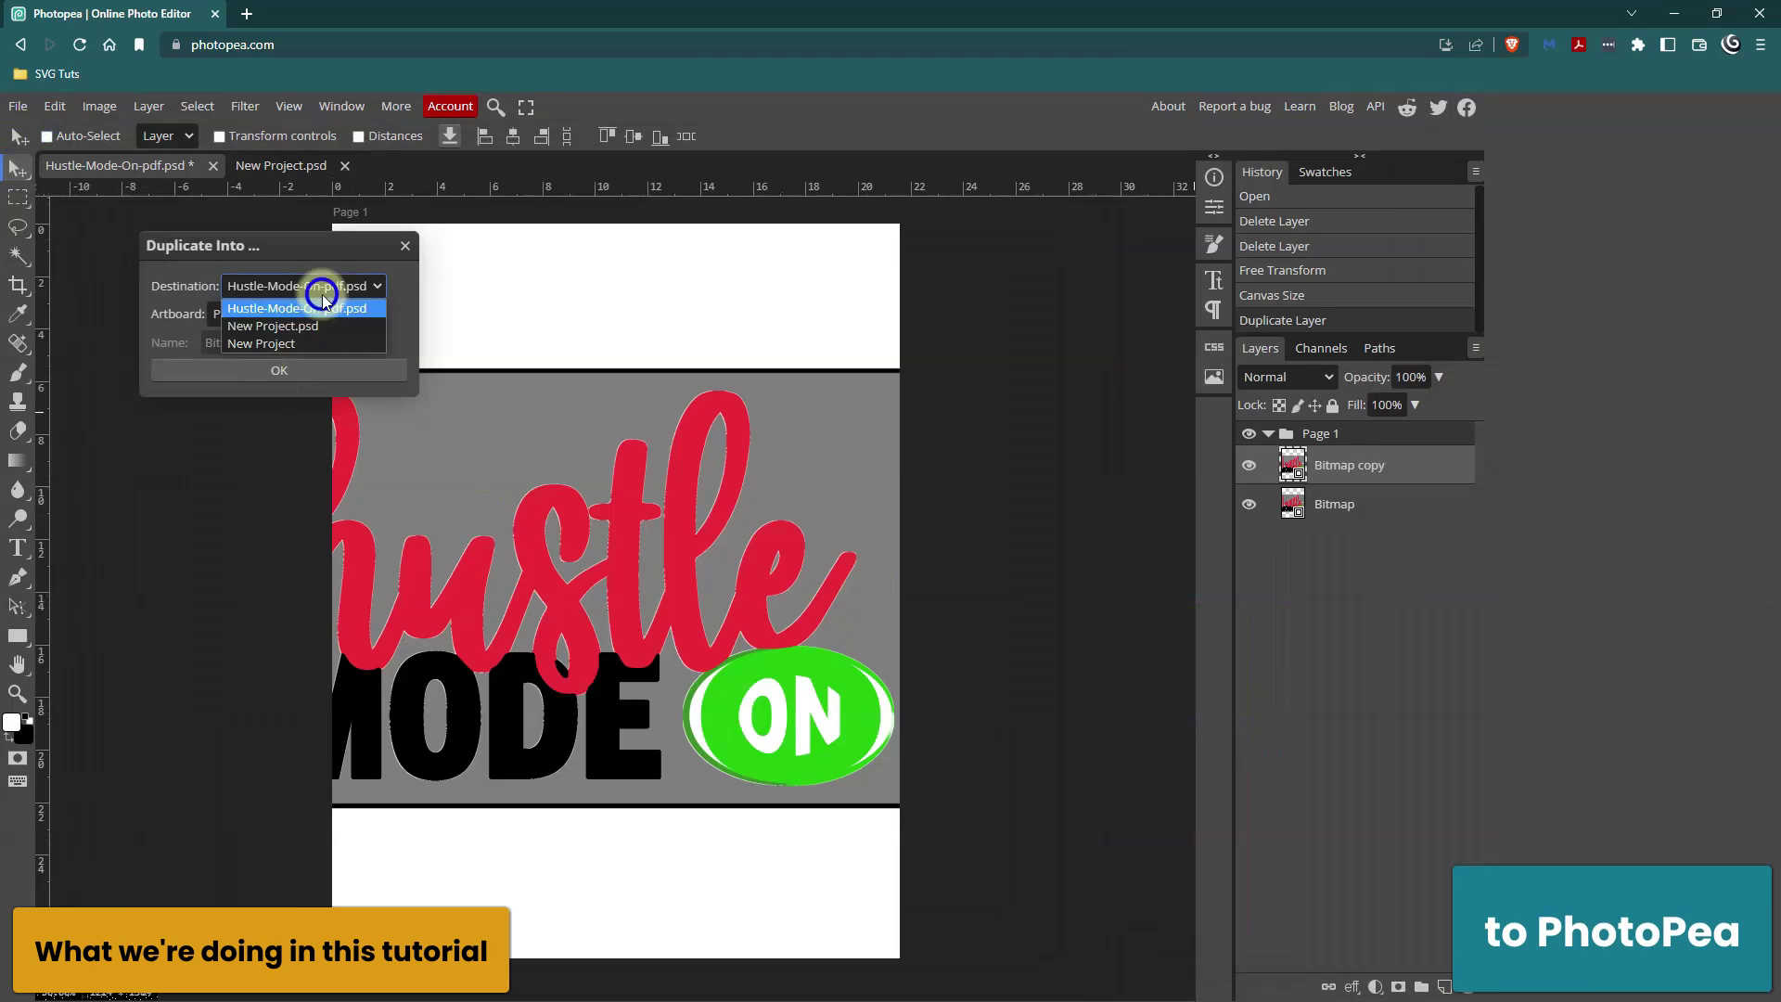
pyautogui.click(298, 318)
pyautogui.press('Return')
pyautogui.click(281, 165)
pyautogui.moveTo(566, 409); pyautogui.dragTo(587, 426)
# - Delete the white background layer and rasterize the Bitmap copy layer
pyautogui.click(1350, 475)
pyautogui.click(1468, 986)
pyautogui.rightClick(18, 430)
pyautogui.click(74, 484)
pyautogui.rightClick(1312, 438)
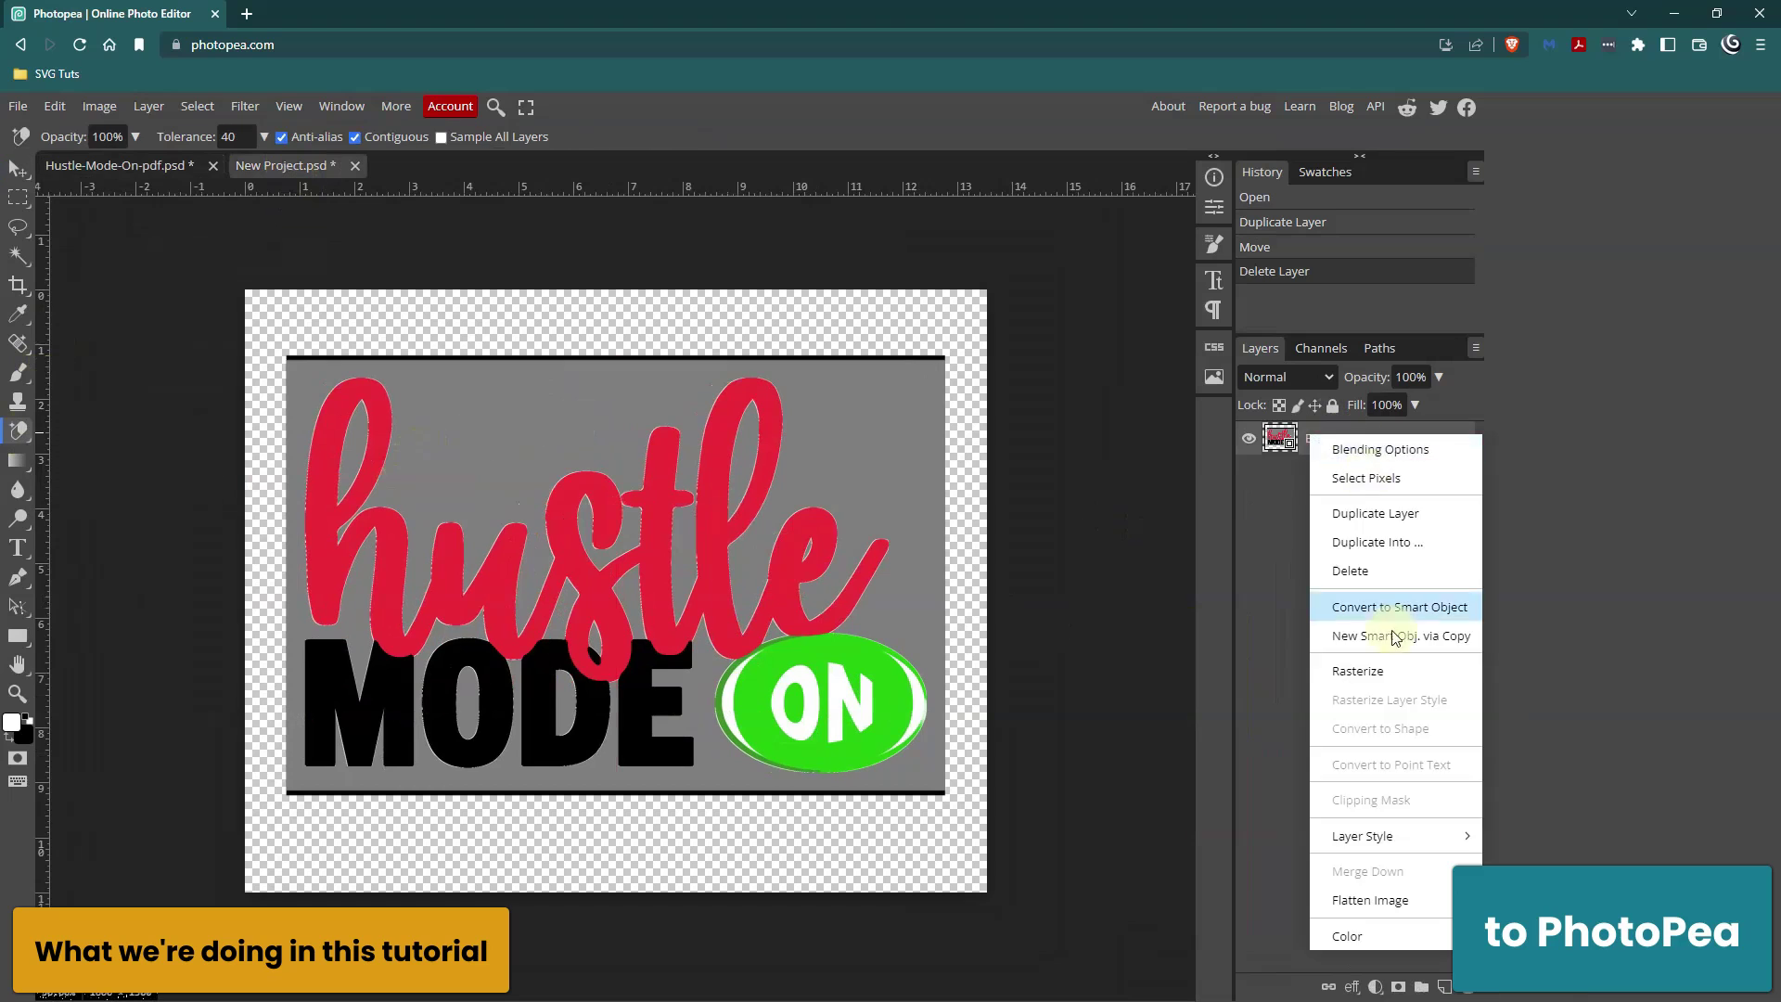
pyautogui.click(1358, 670)
# - Remove the gray background around the lettering and inside the letter openings with the Magic Eraser at tolerance 40
pyautogui.click(313, 409)
pyautogui.click(371, 455)
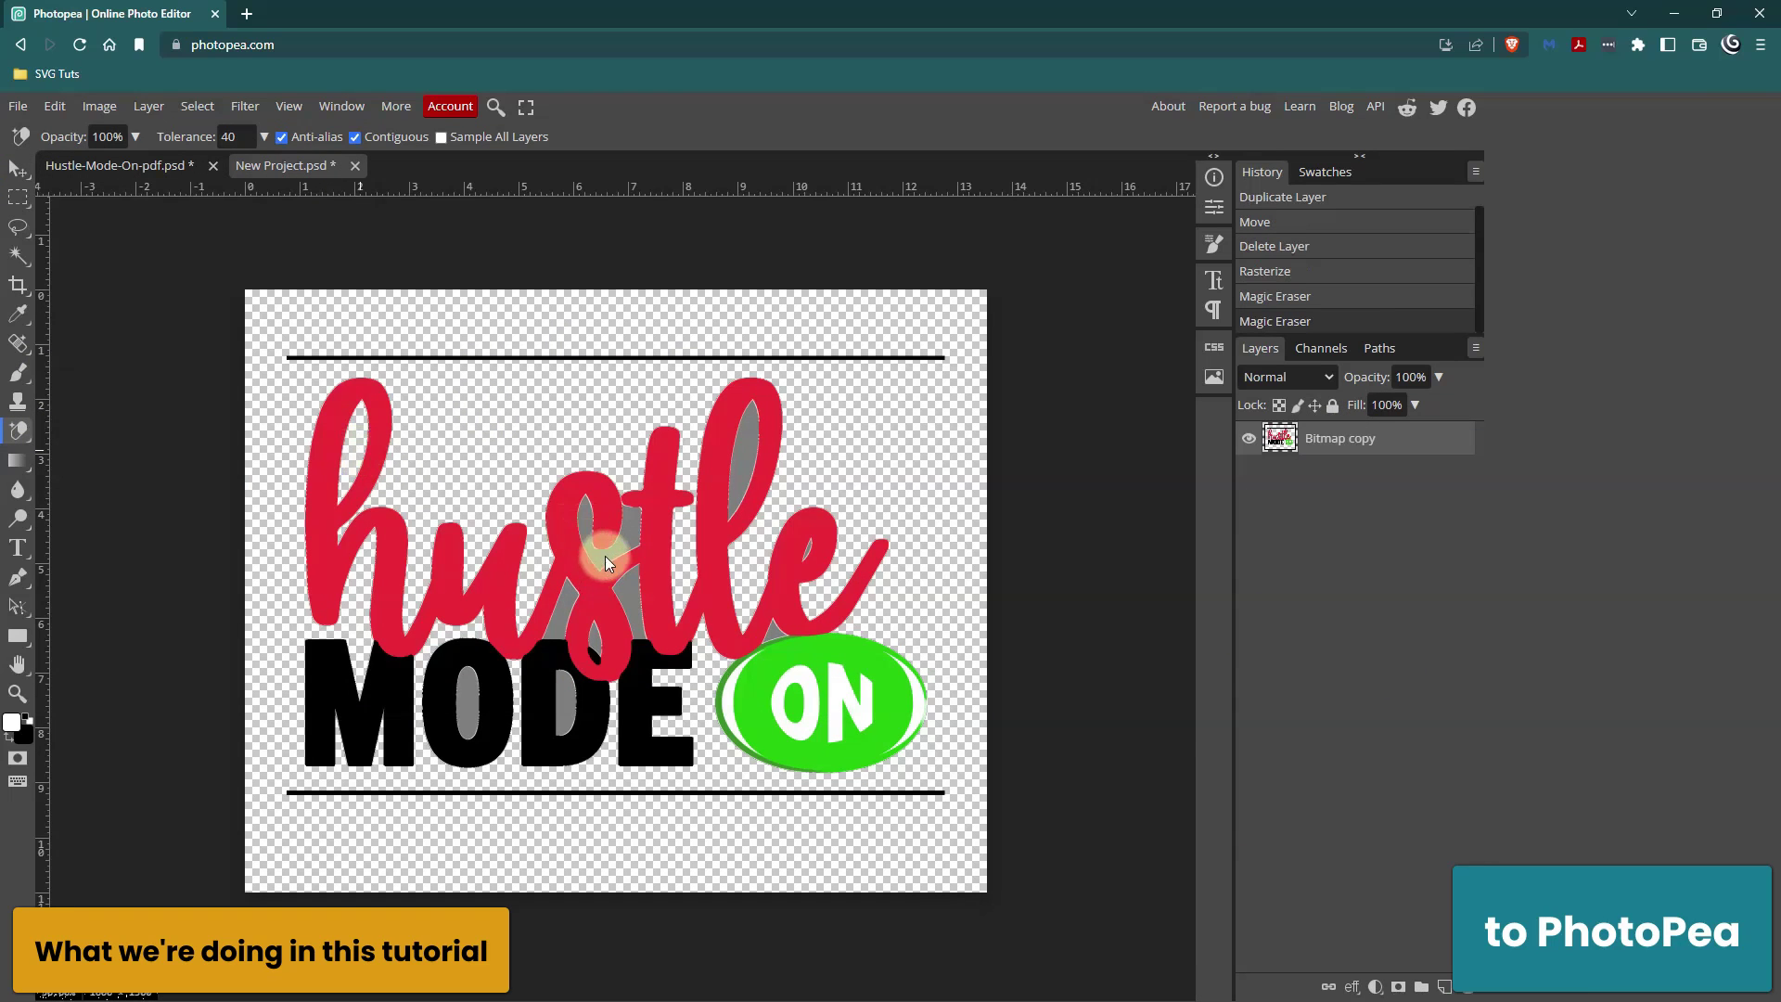
pyautogui.click(604, 543)
pyautogui.click(747, 417)
pyautogui.click(809, 548)
pyautogui.click(633, 601)
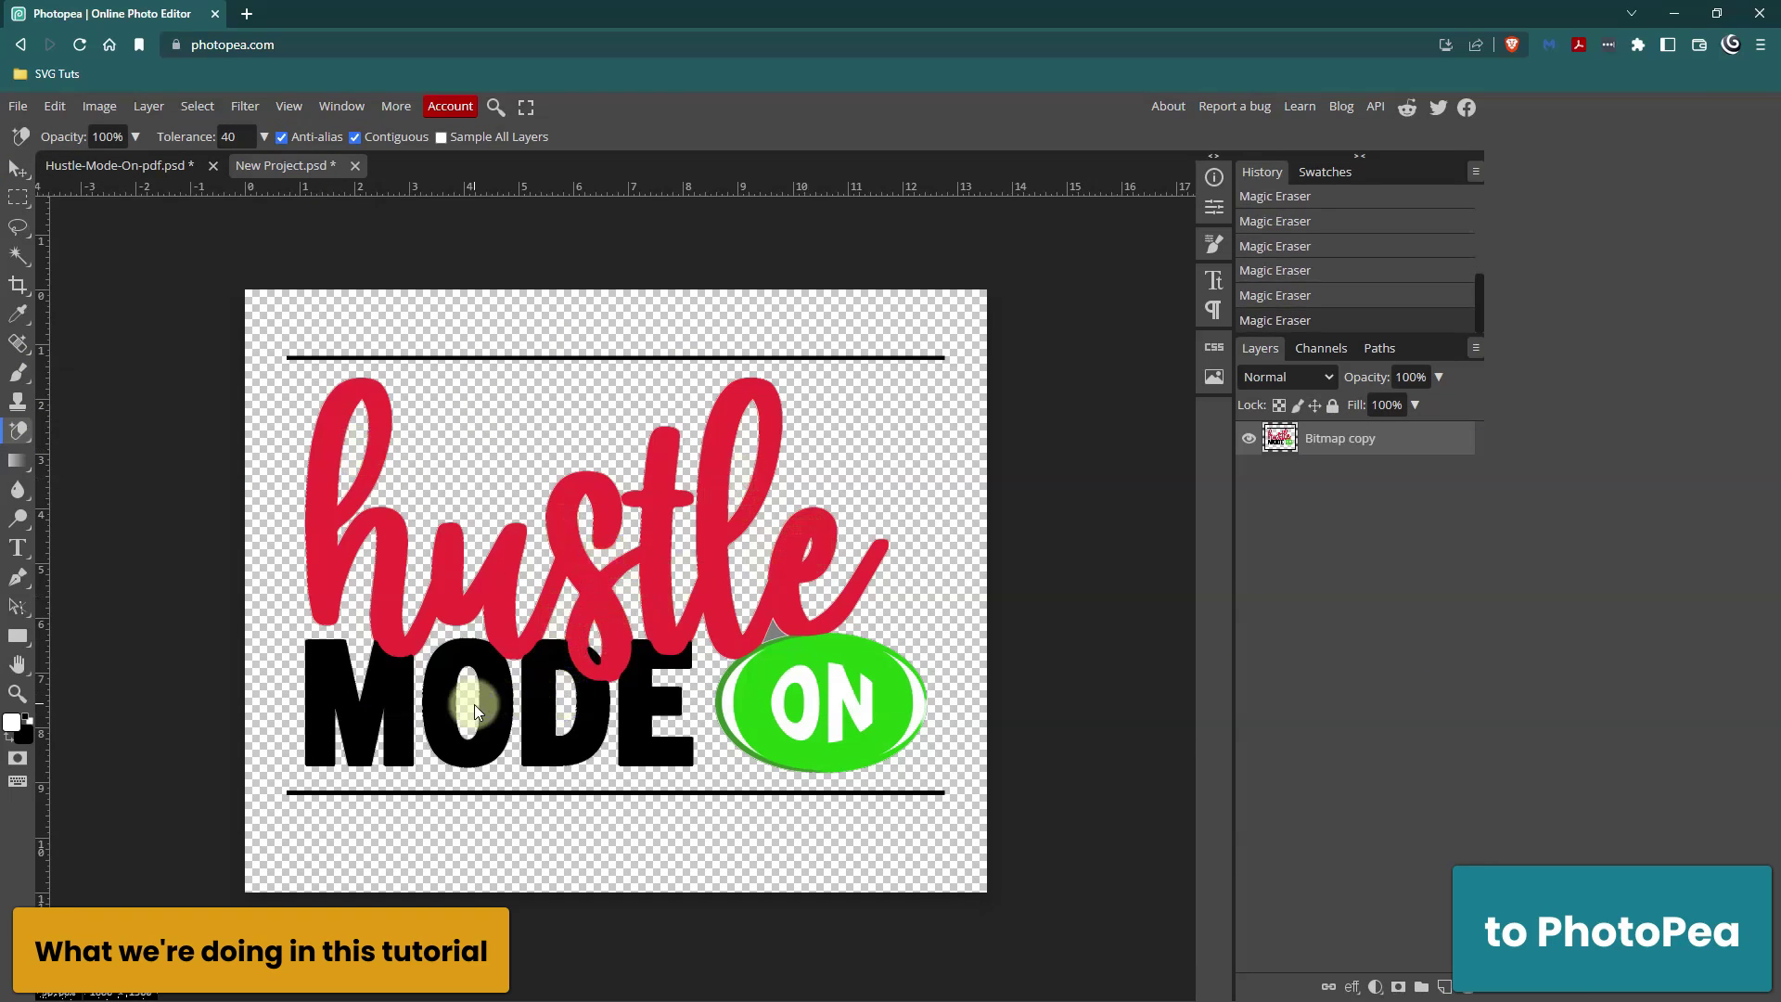
# - Erase the black horizontal lines above and below the artwork with the Eraser tool
pyautogui.hotkey('shift', 'e')
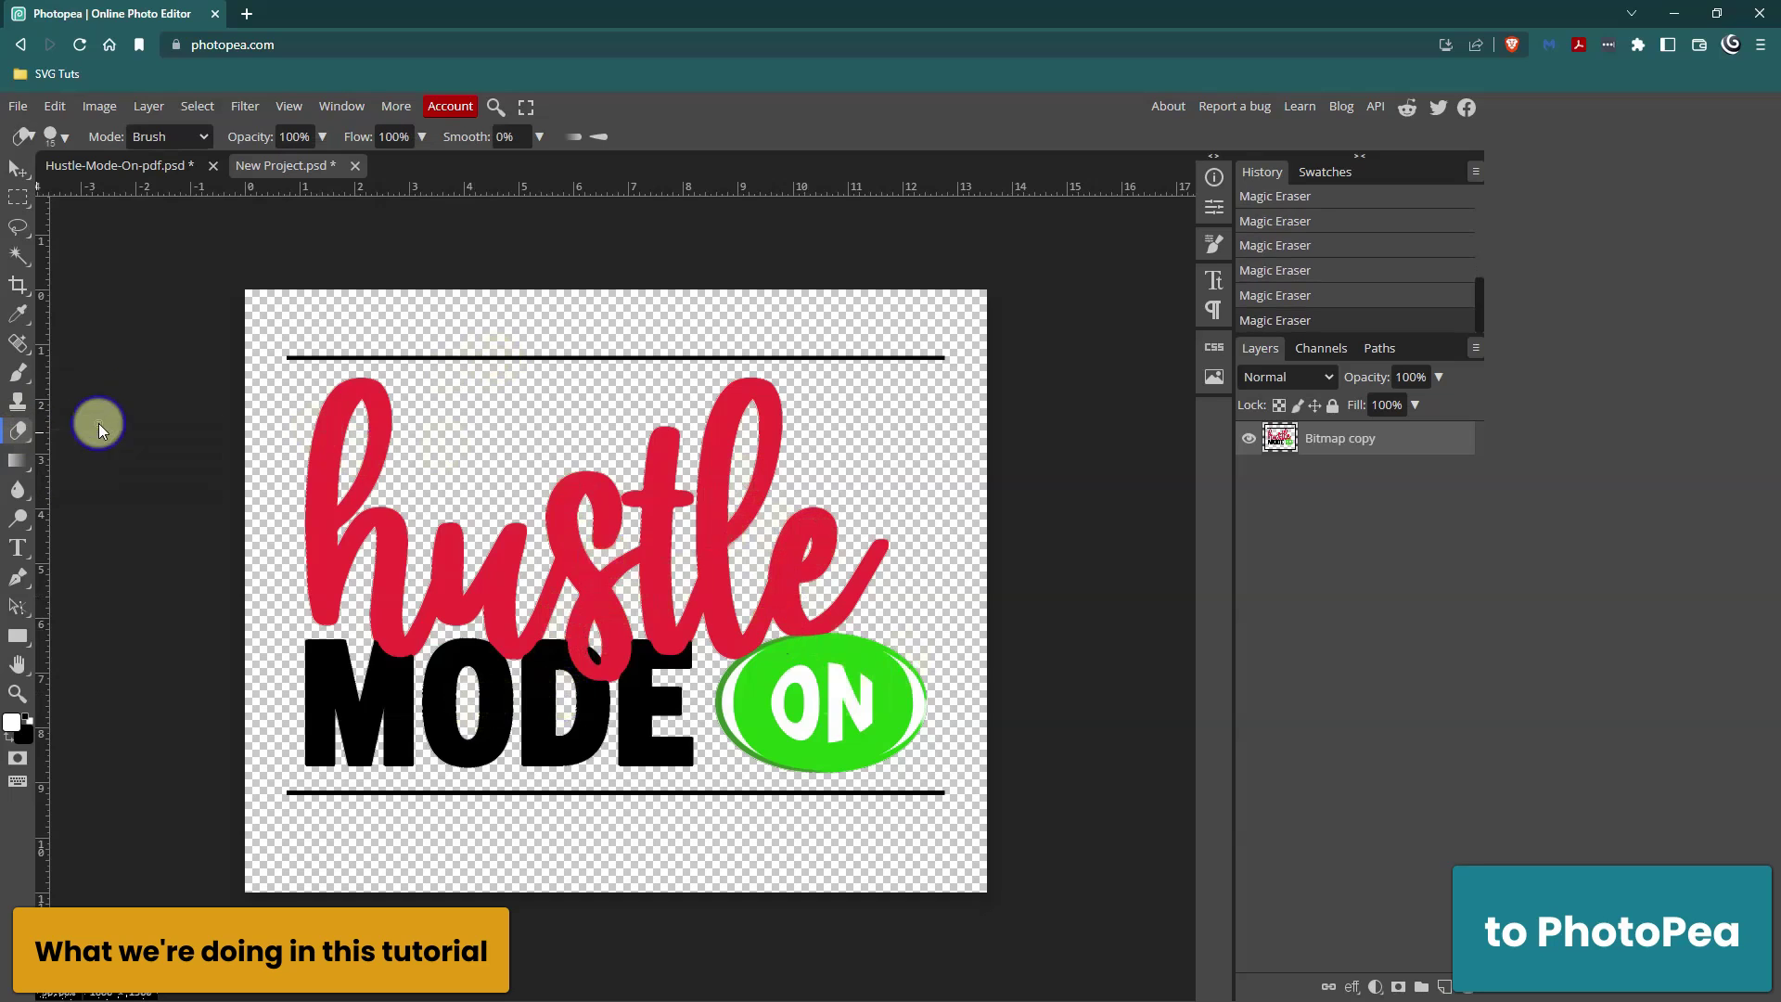
pyautogui.moveTo(328, 353); pyautogui.dragTo(946, 358)
pyautogui.moveTo(946, 794); pyautogui.dragTo(286, 793)
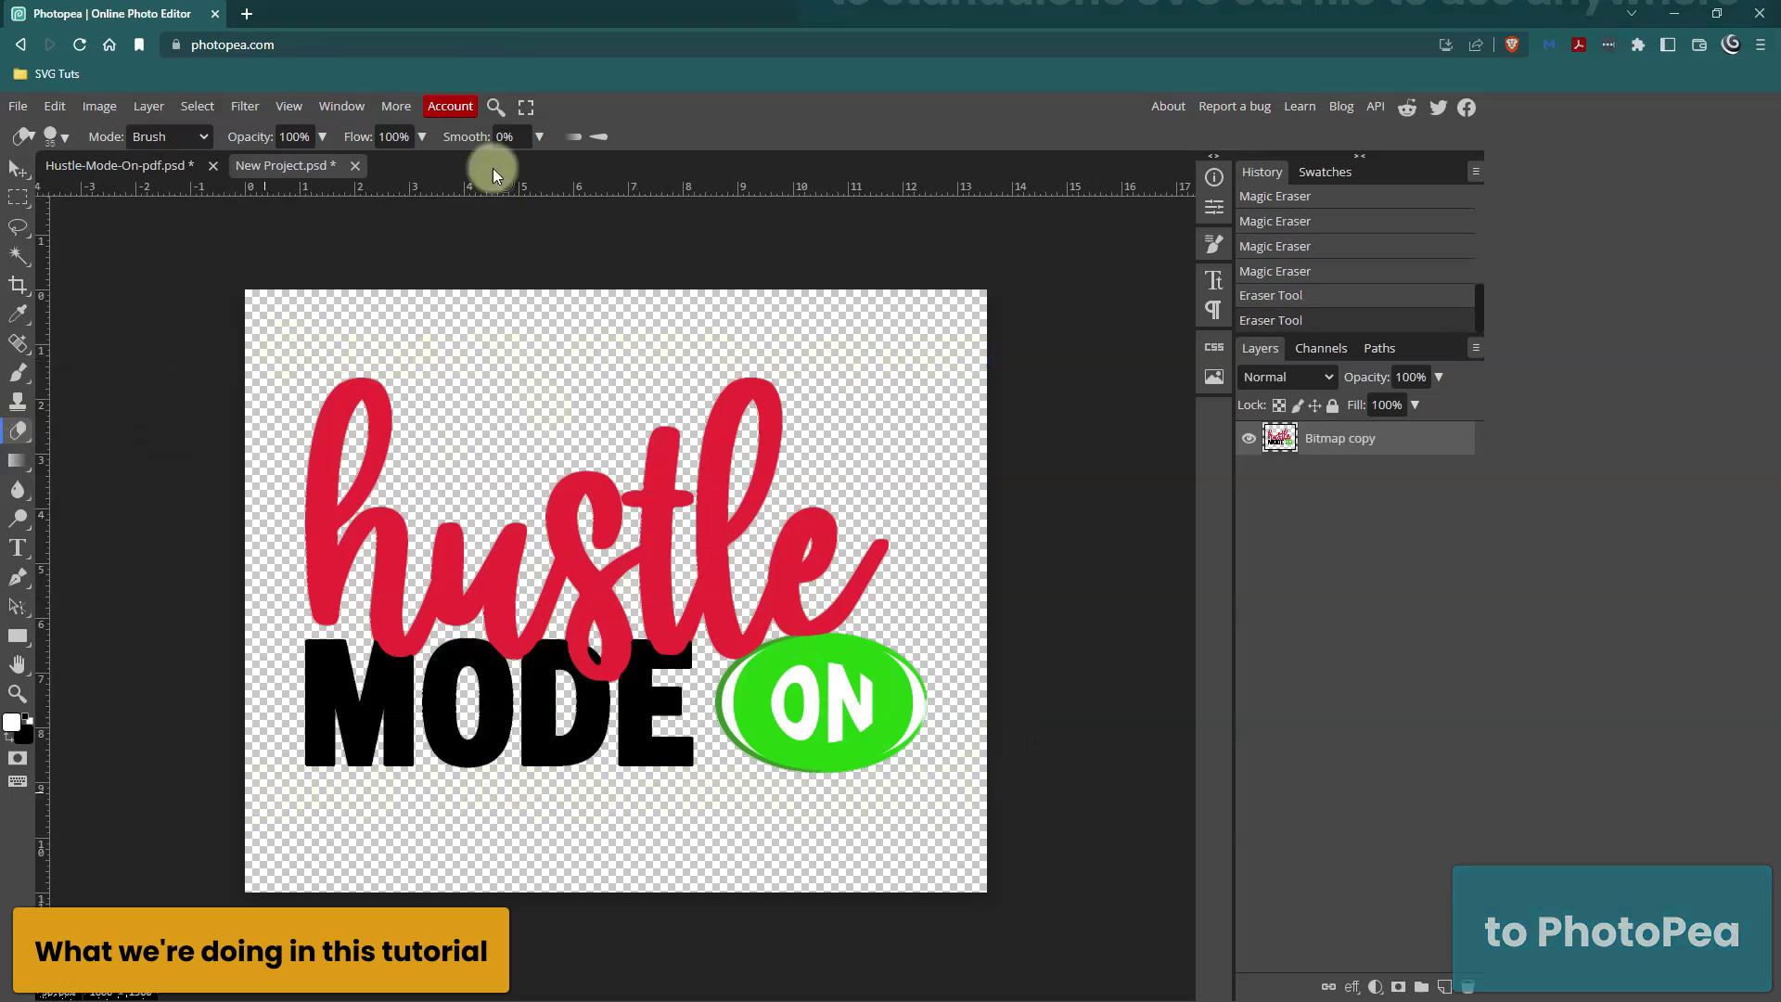
# - Export the project as an SVG with raster graphics added and save it as Hustle-Mode-On
pyautogui.click(17, 106)
pyautogui.moveTo(84, 377)
pyautogui.click(208, 433)
pyautogui.click(636, 437)
pyautogui.scroll(-3, 617, 484)
pyautogui.moveTo(258, 727); pyautogui.dragTo(449, 727)
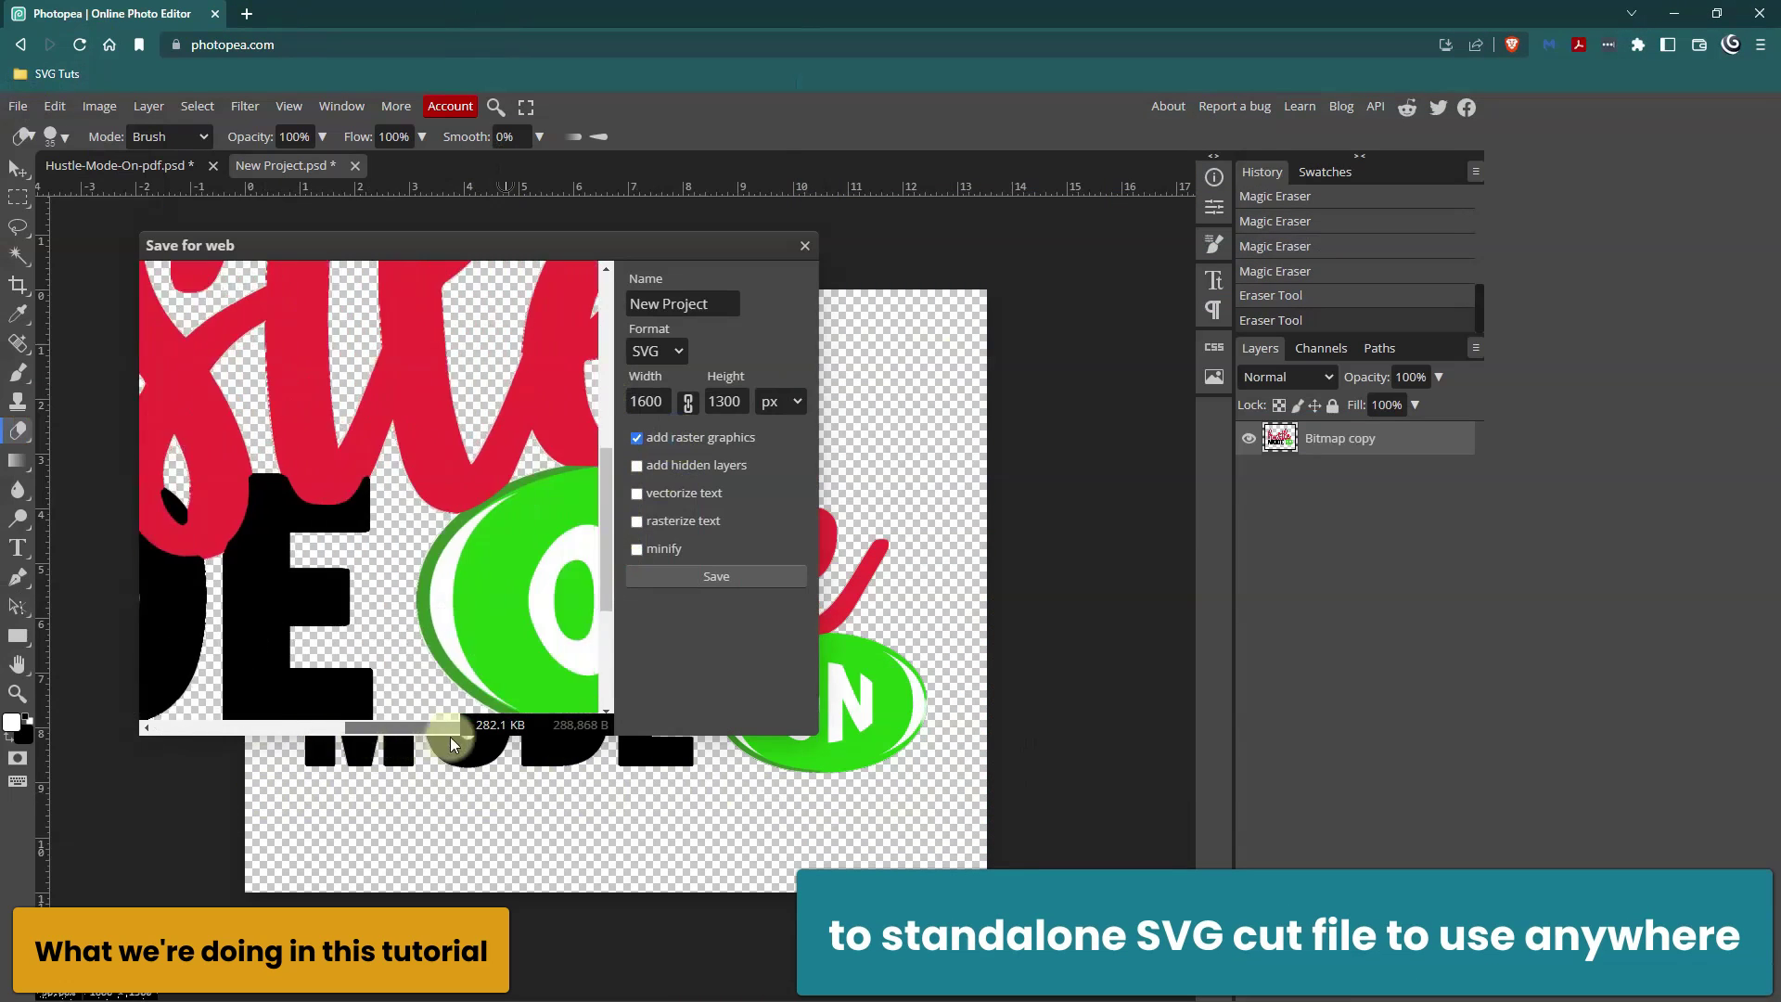
pyautogui.click(716, 576)
pyautogui.write('Hustle-Mode-On')
pyautogui.press('Return')
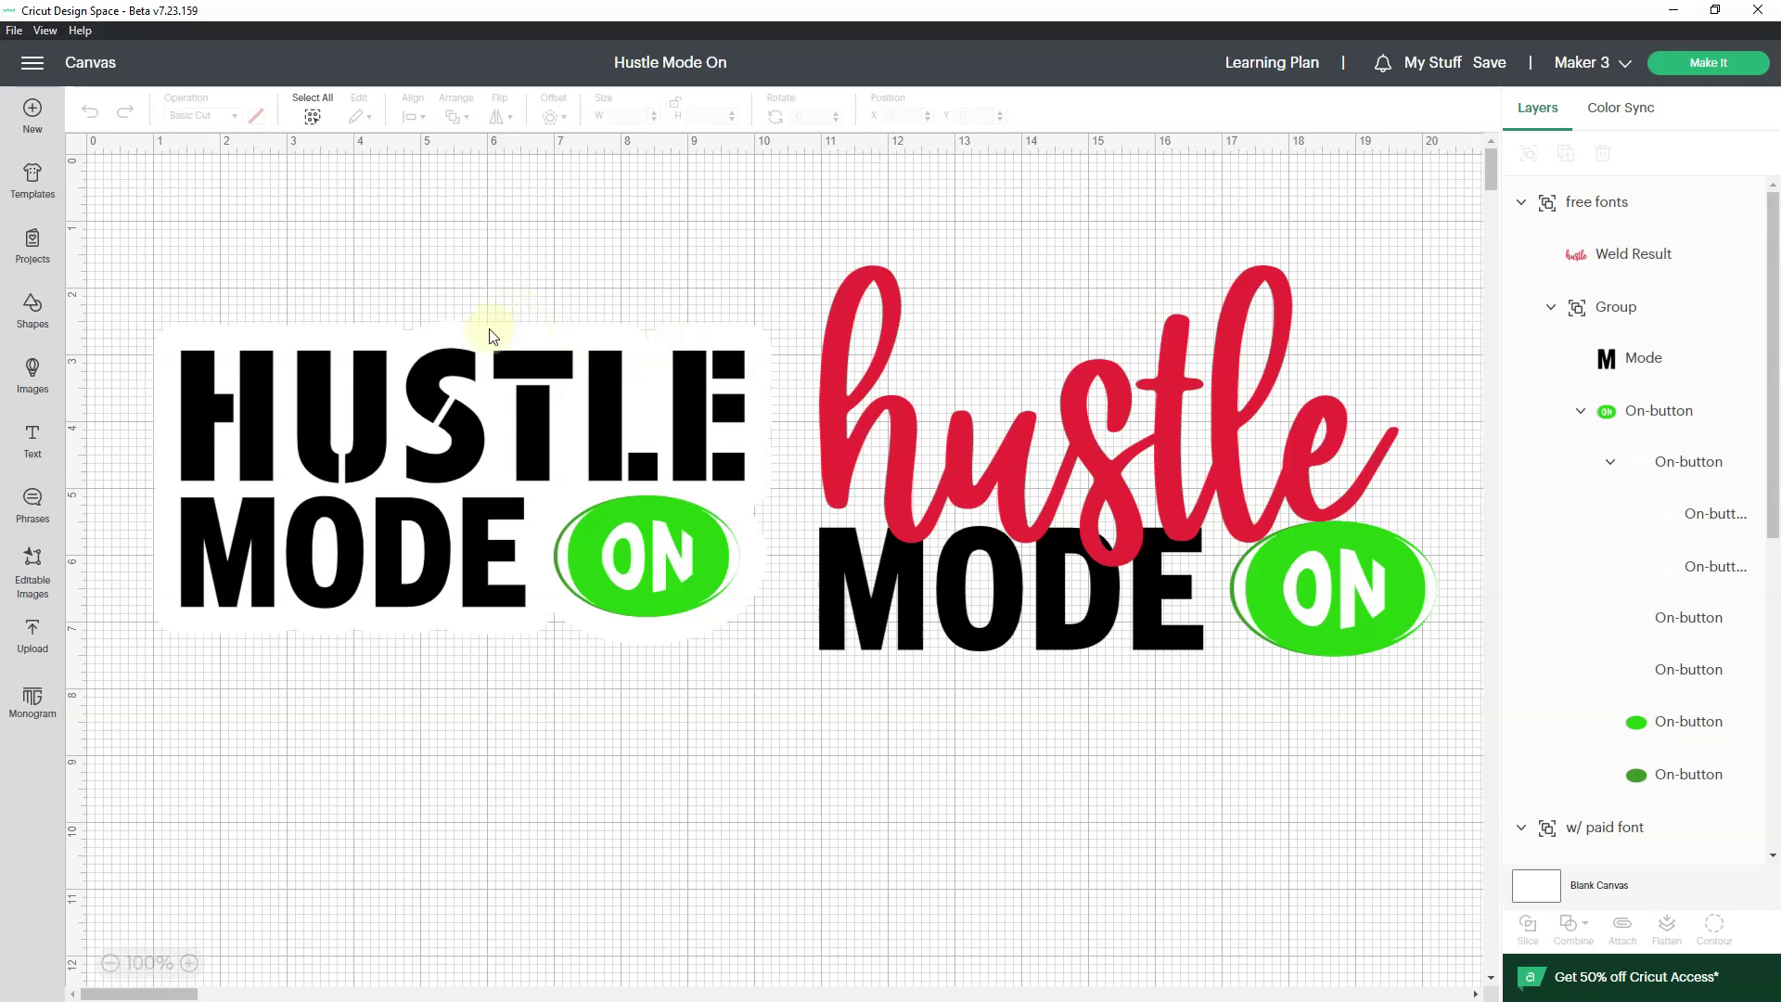
# - In Cricut Design Space, hide the free fonts group so only the w/ paid font design shows
pyautogui.click(672, 407)
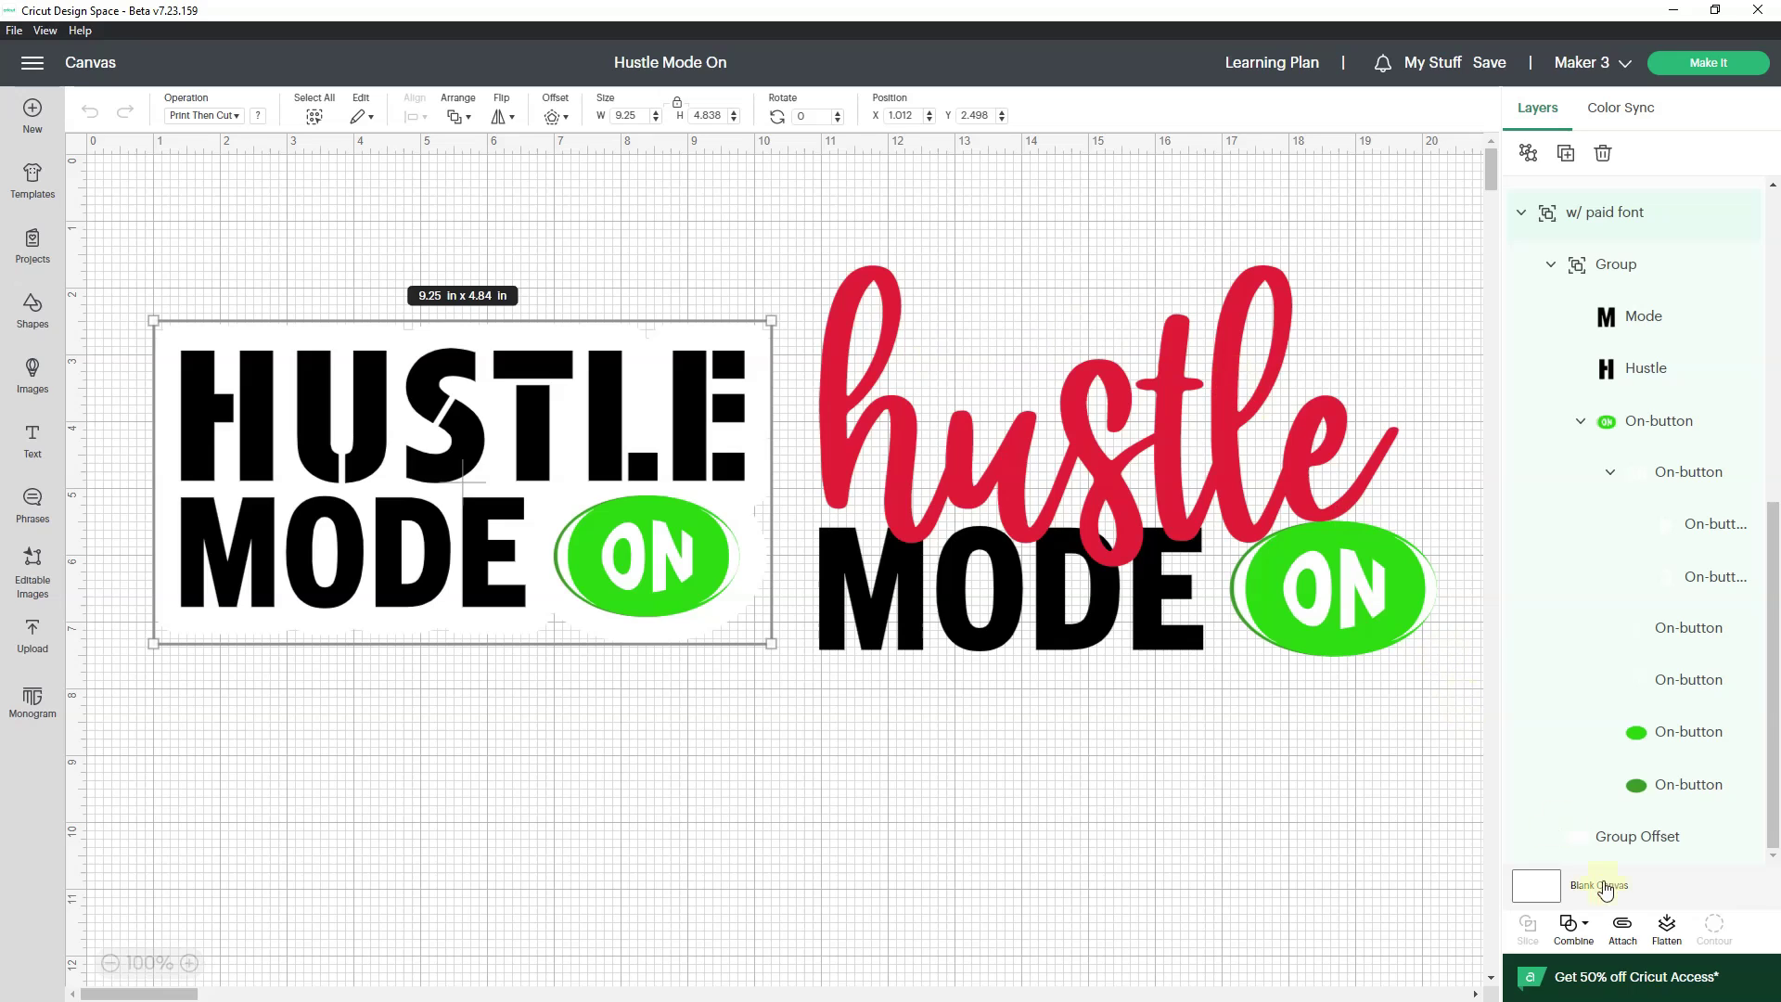
pyautogui.scroll(5, 1726, 278)
pyautogui.click(1729, 213)
pyautogui.click(1740, 204)
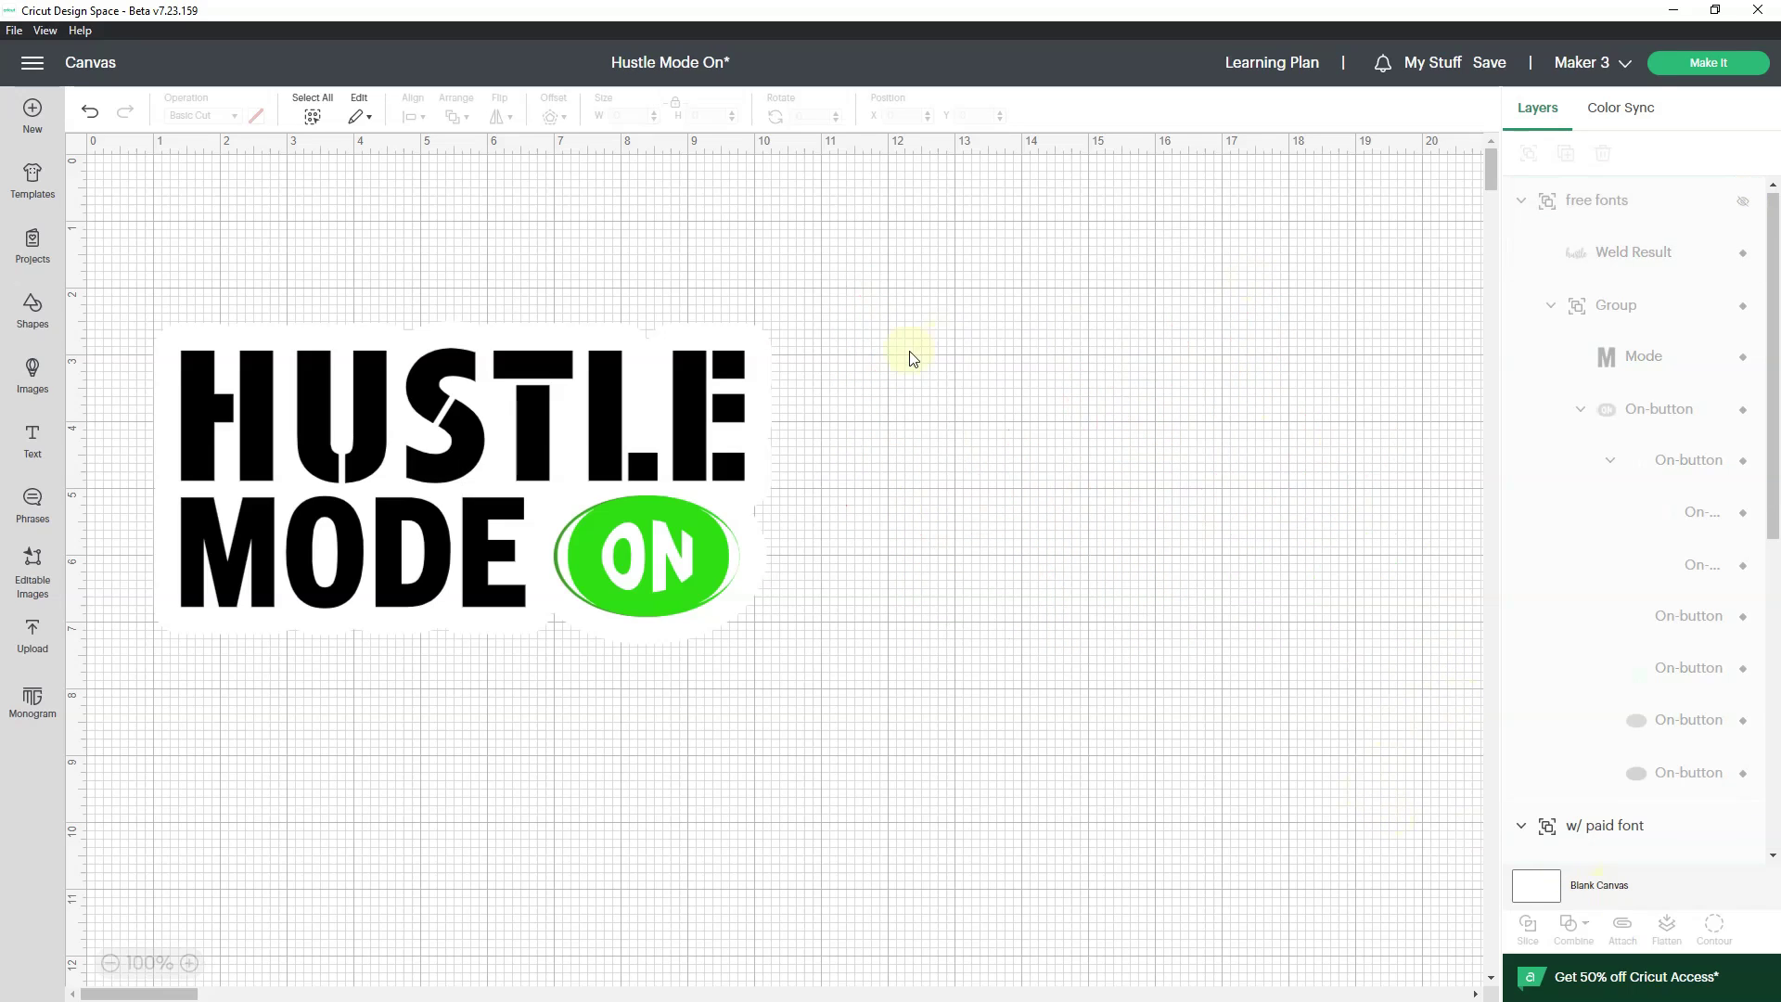
# - Attach the w/ paid font design, preview it on the cutting mat, and detach its layers again
pyautogui.click(547, 427)
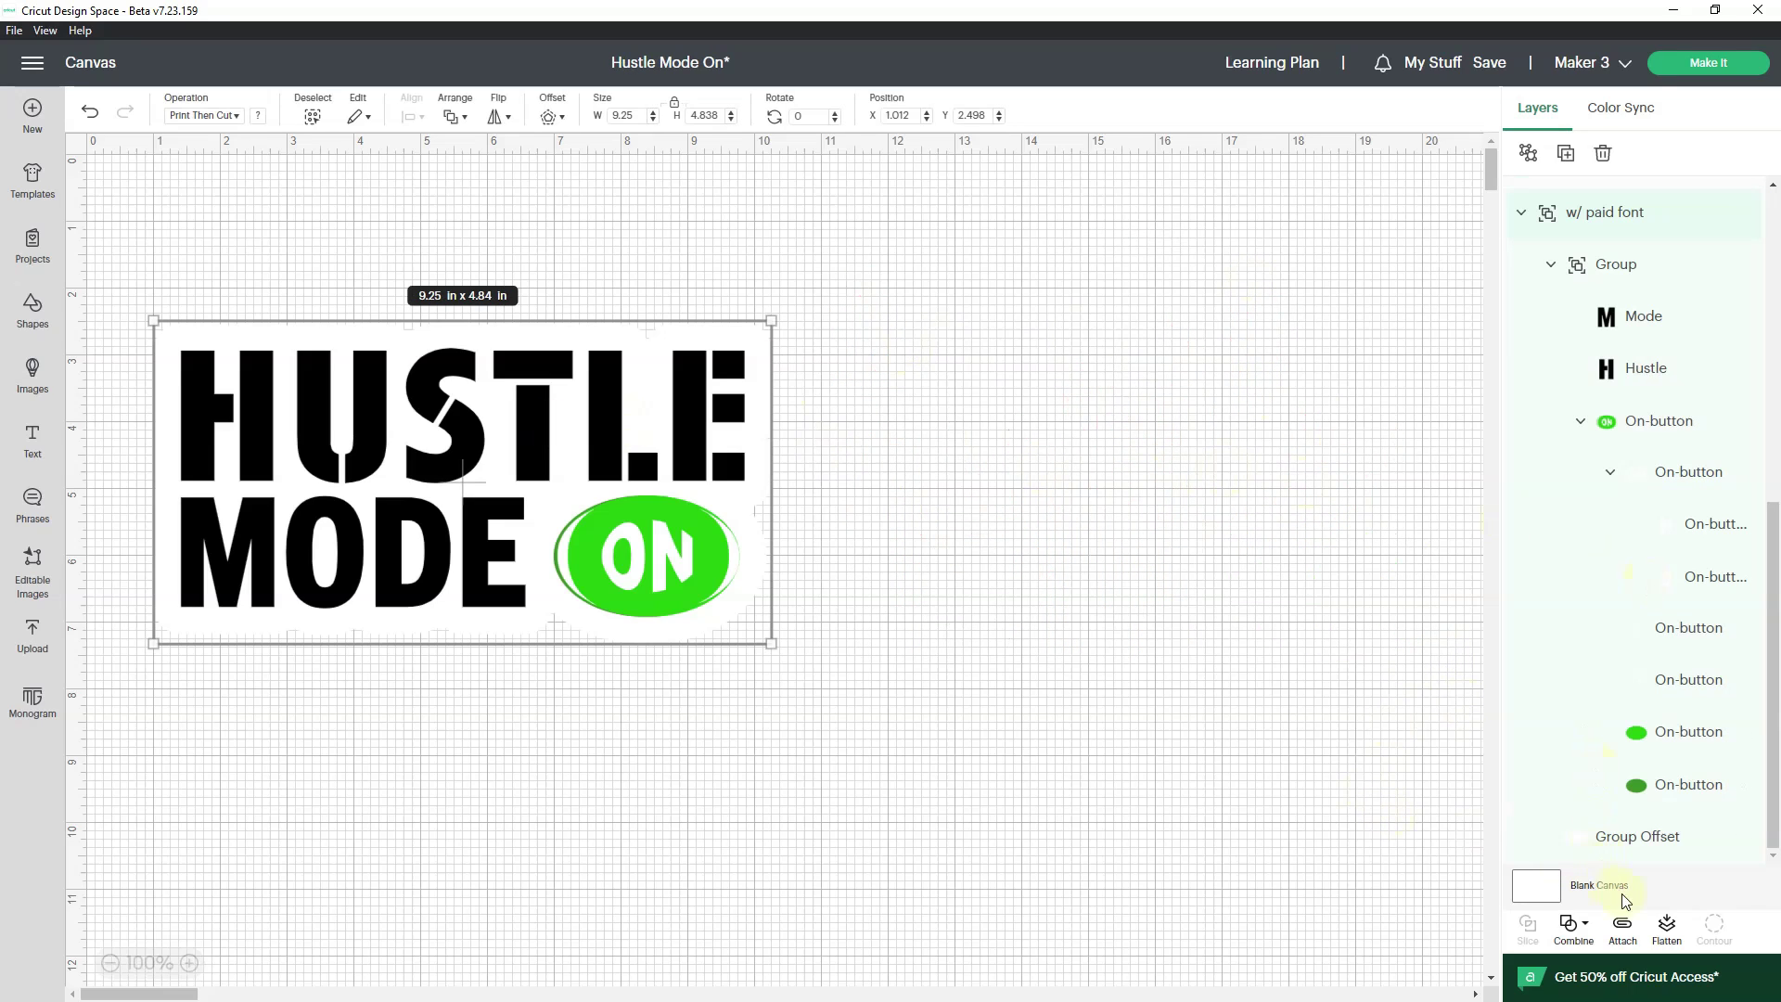
pyautogui.click(1622, 926)
pyautogui.click(1668, 61)
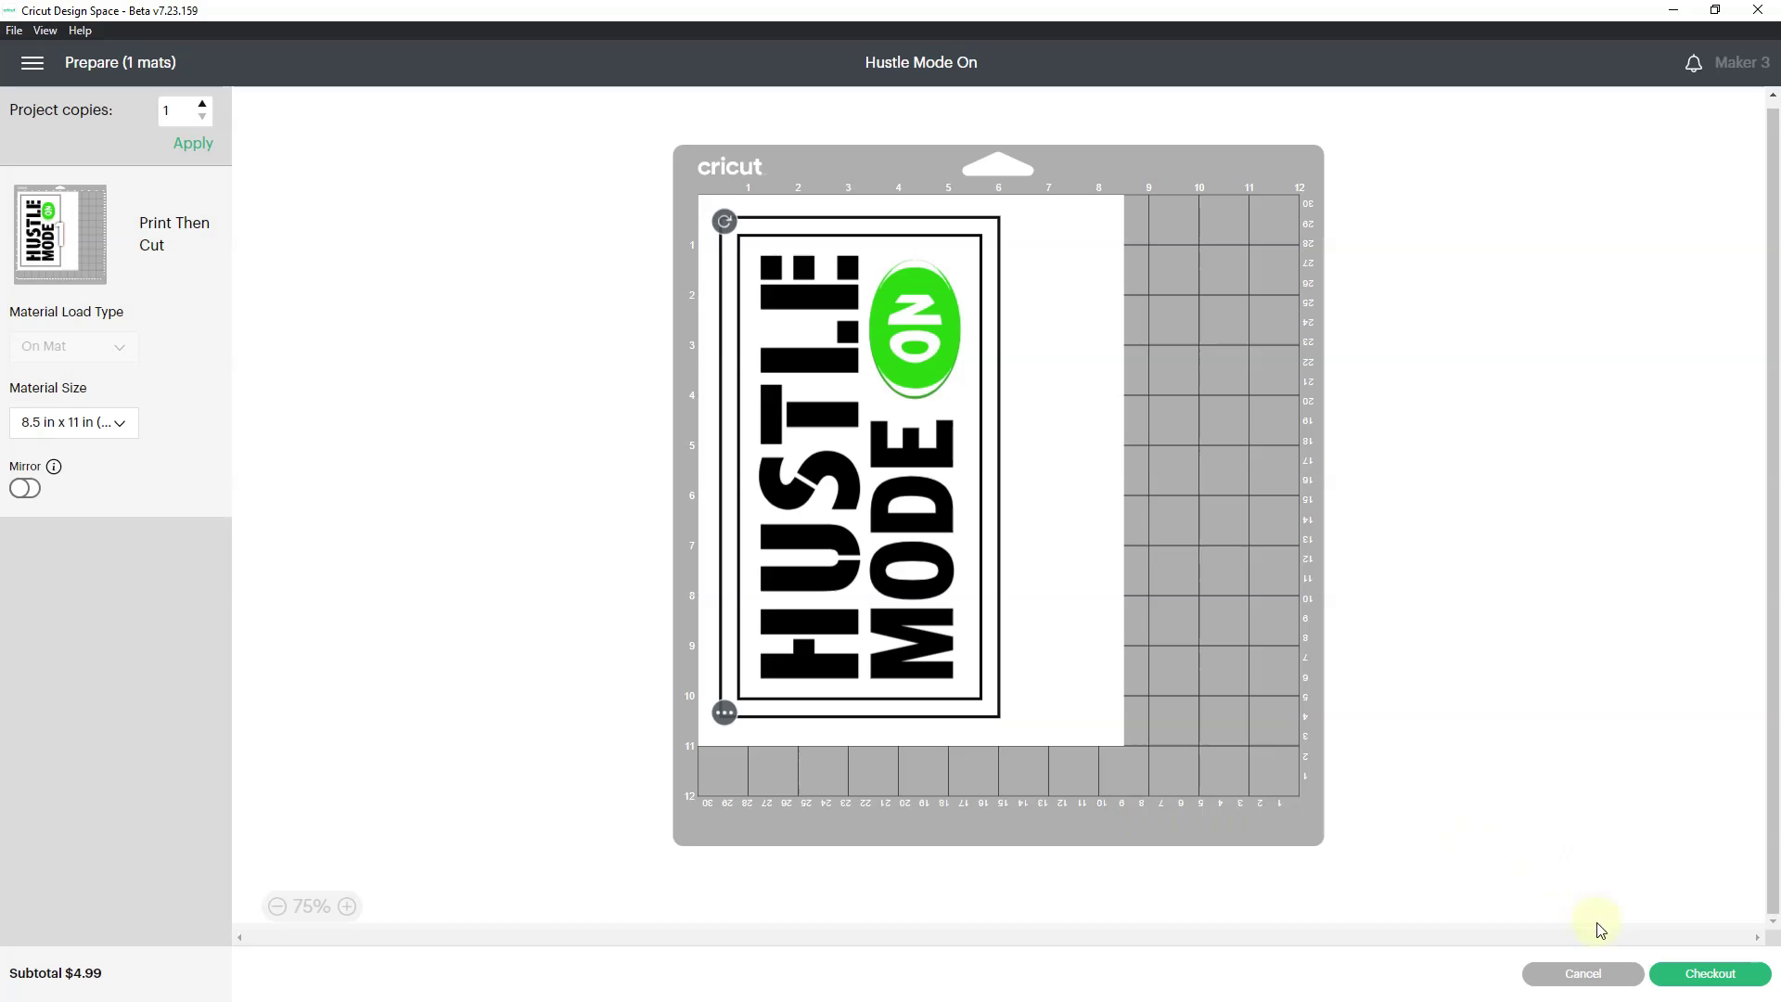
pyautogui.click(1582, 979)
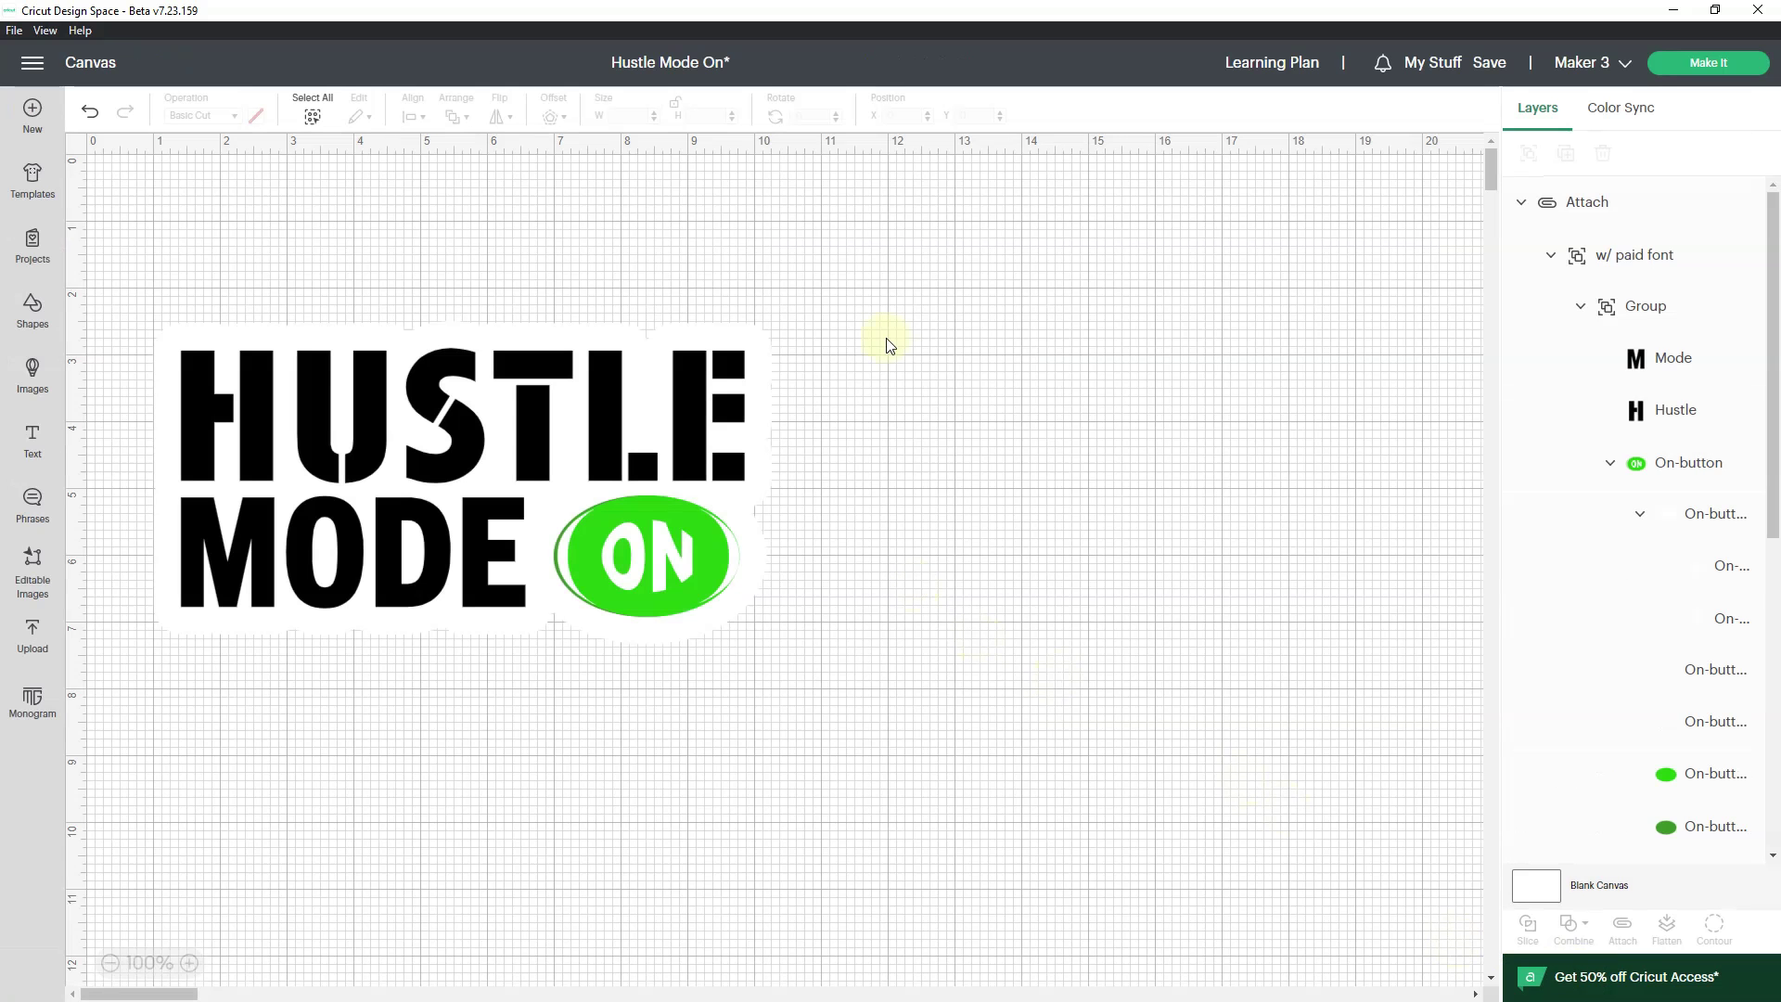
pyautogui.click(698, 376)
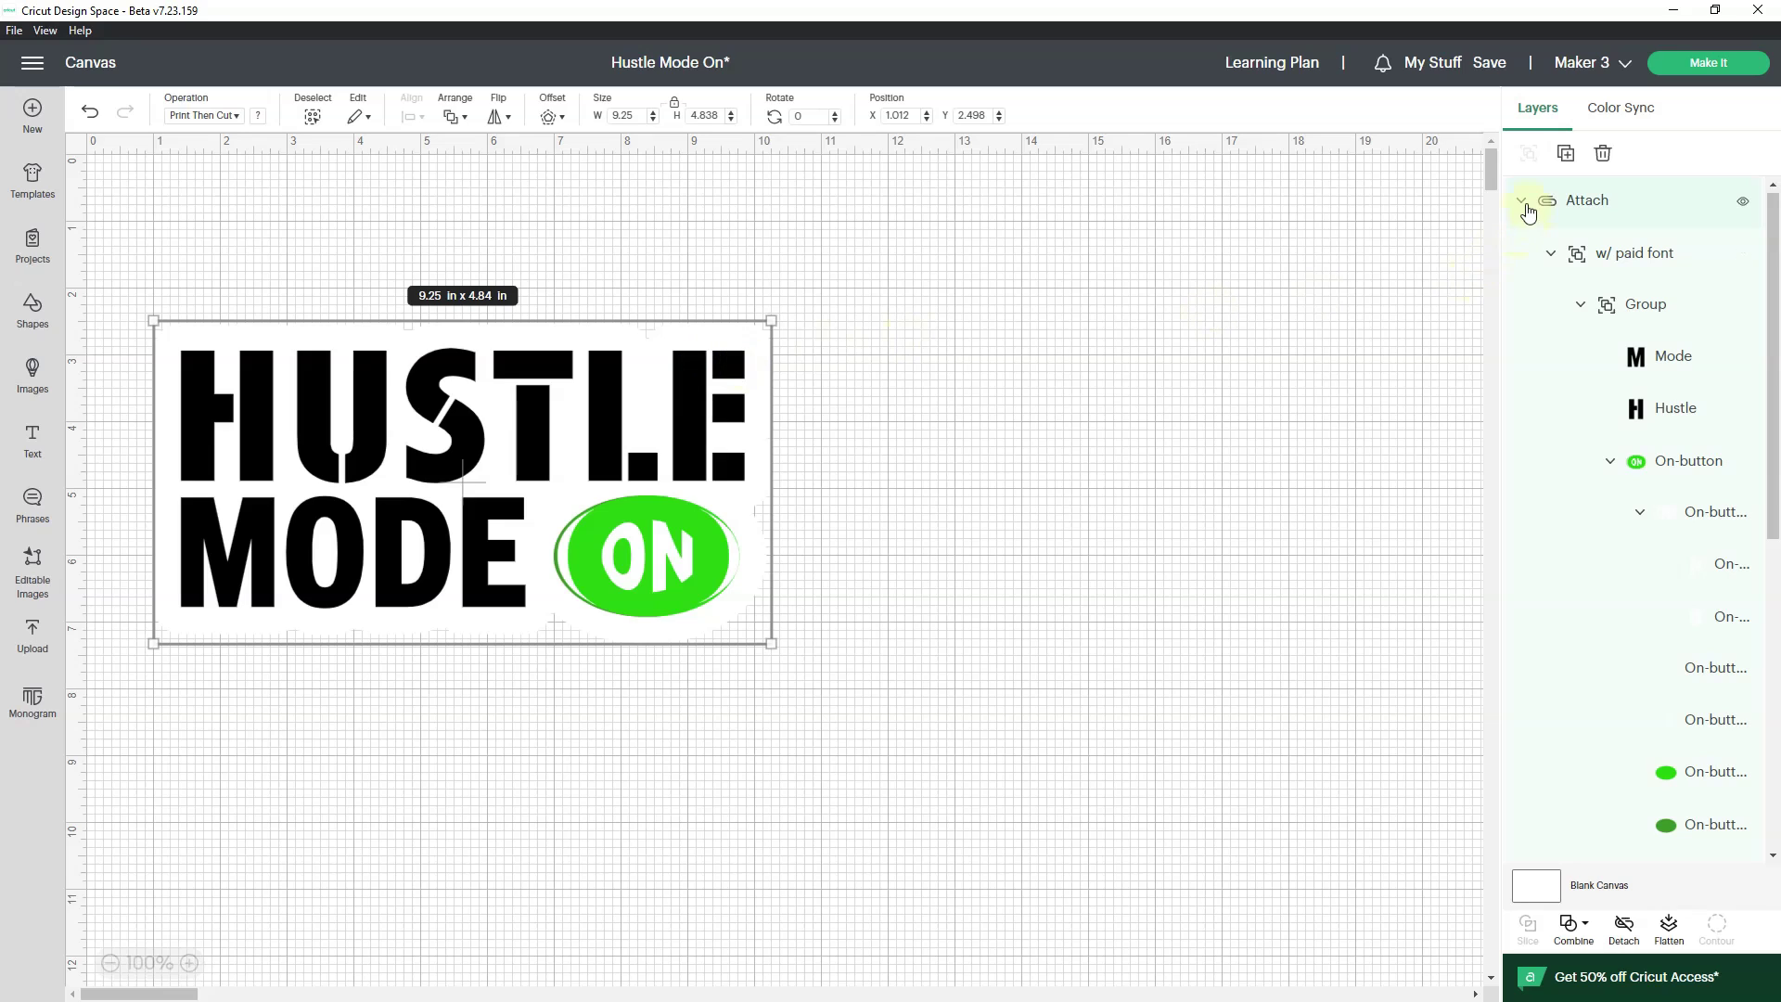
pyautogui.click(1623, 927)
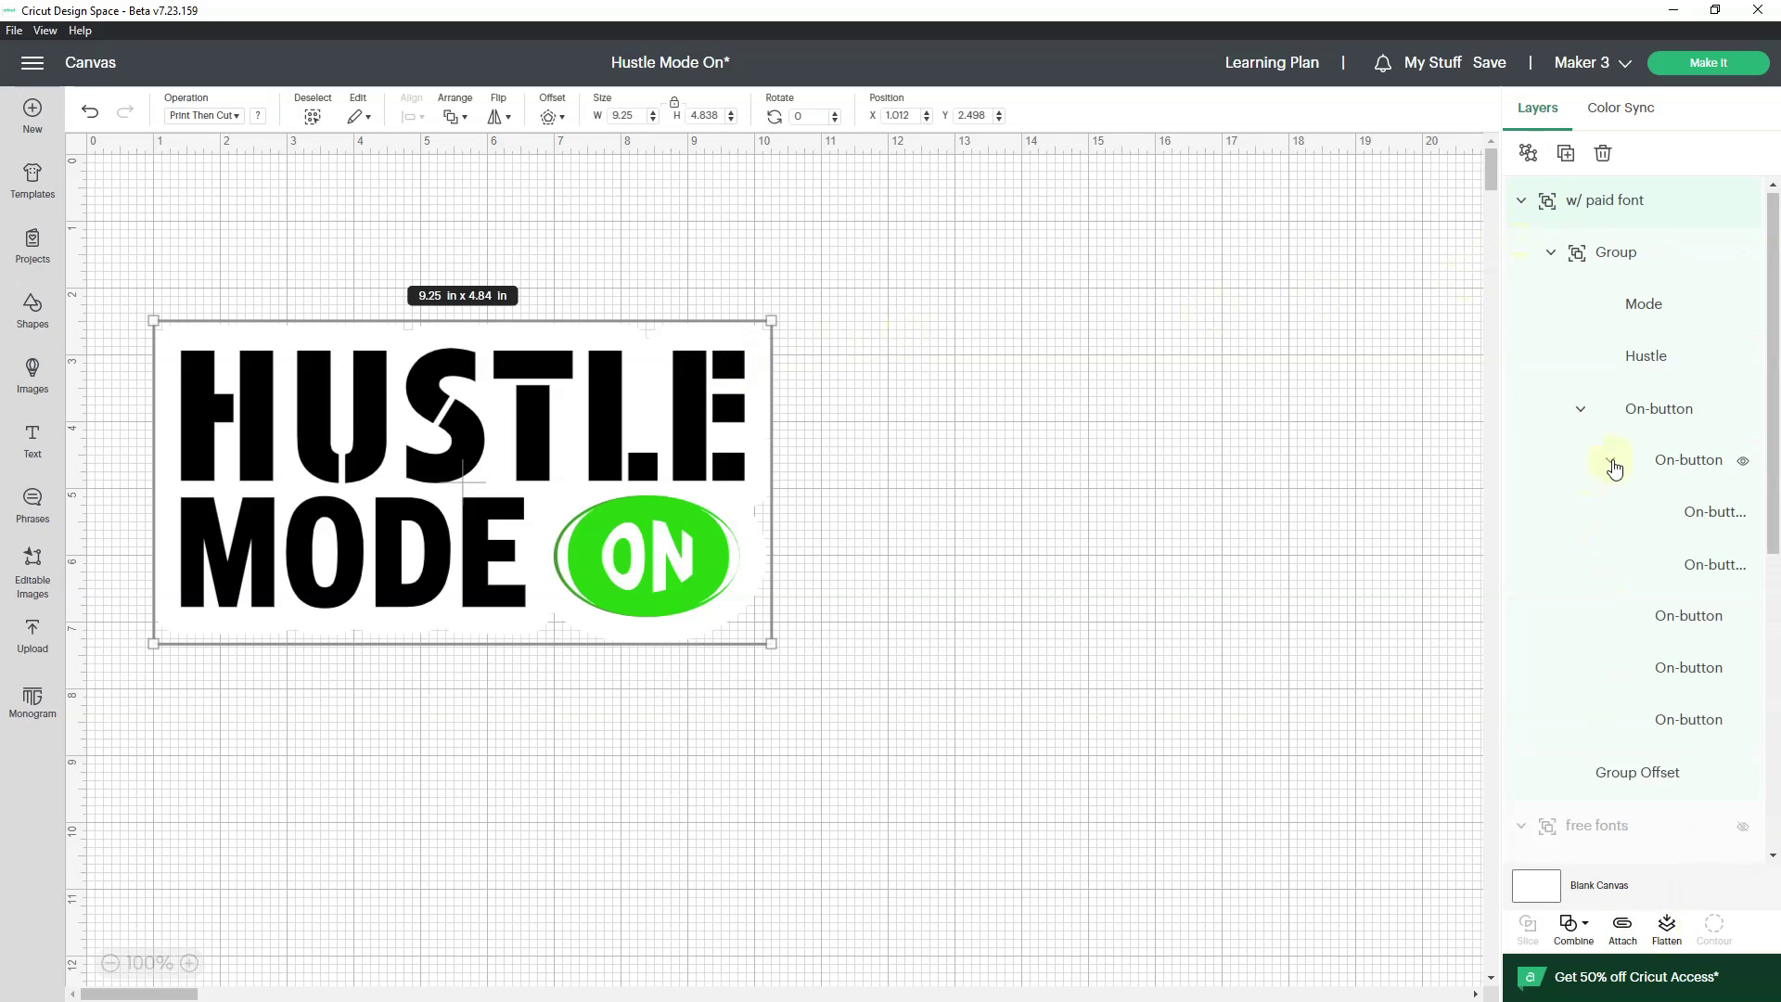
# - Hide the w/ paid font group, show the free fonts group and move that design to the middle of the canvas
pyautogui.click(1521, 202)
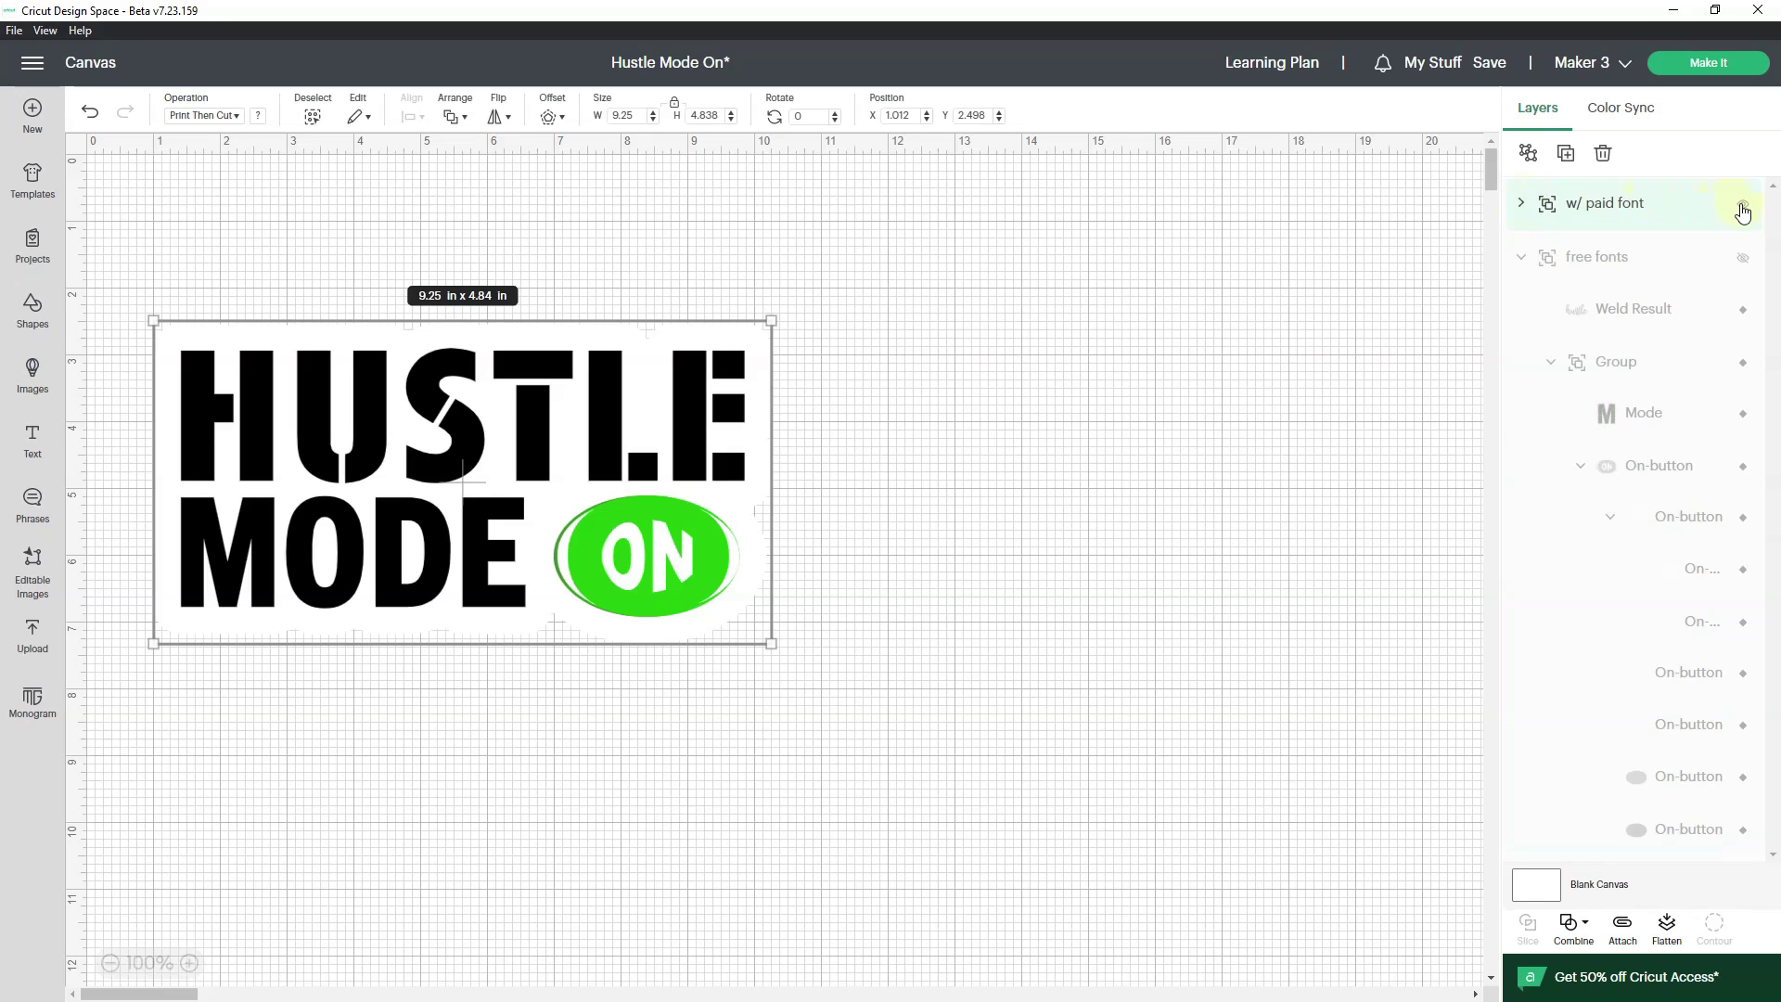
pyautogui.click(1742, 206)
pyautogui.click(1743, 258)
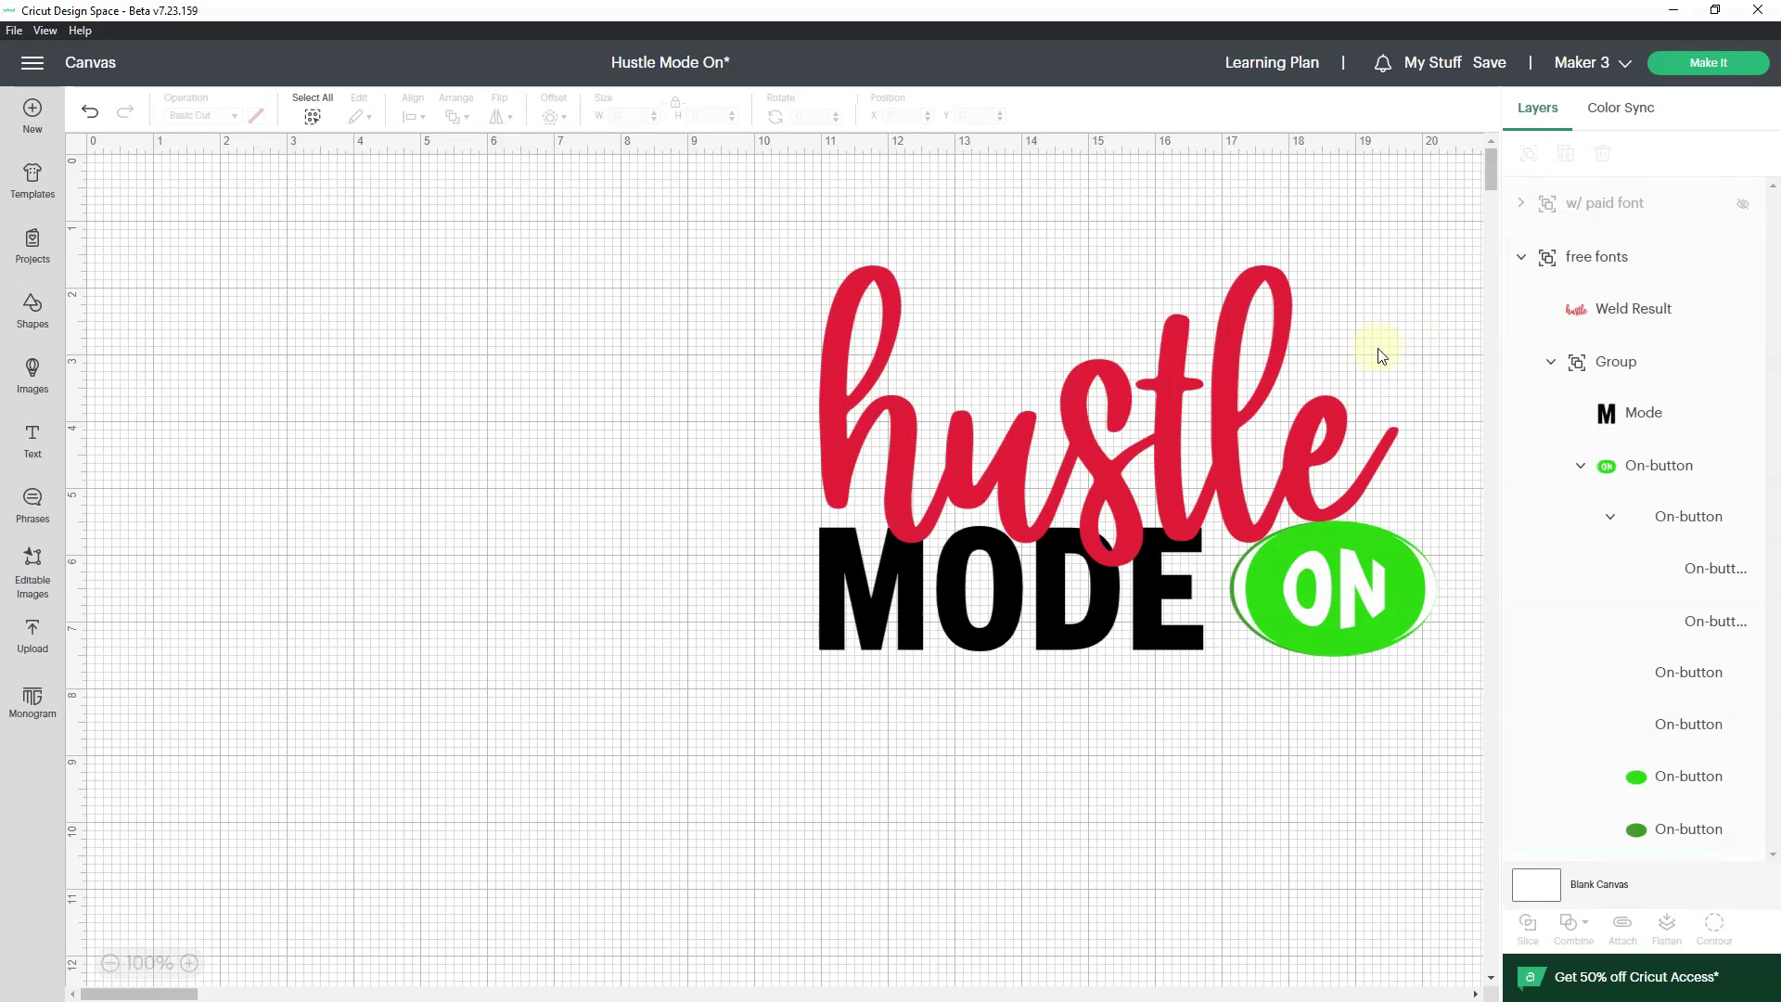
pyautogui.moveTo(1172, 399); pyautogui.dragTo(796, 456)
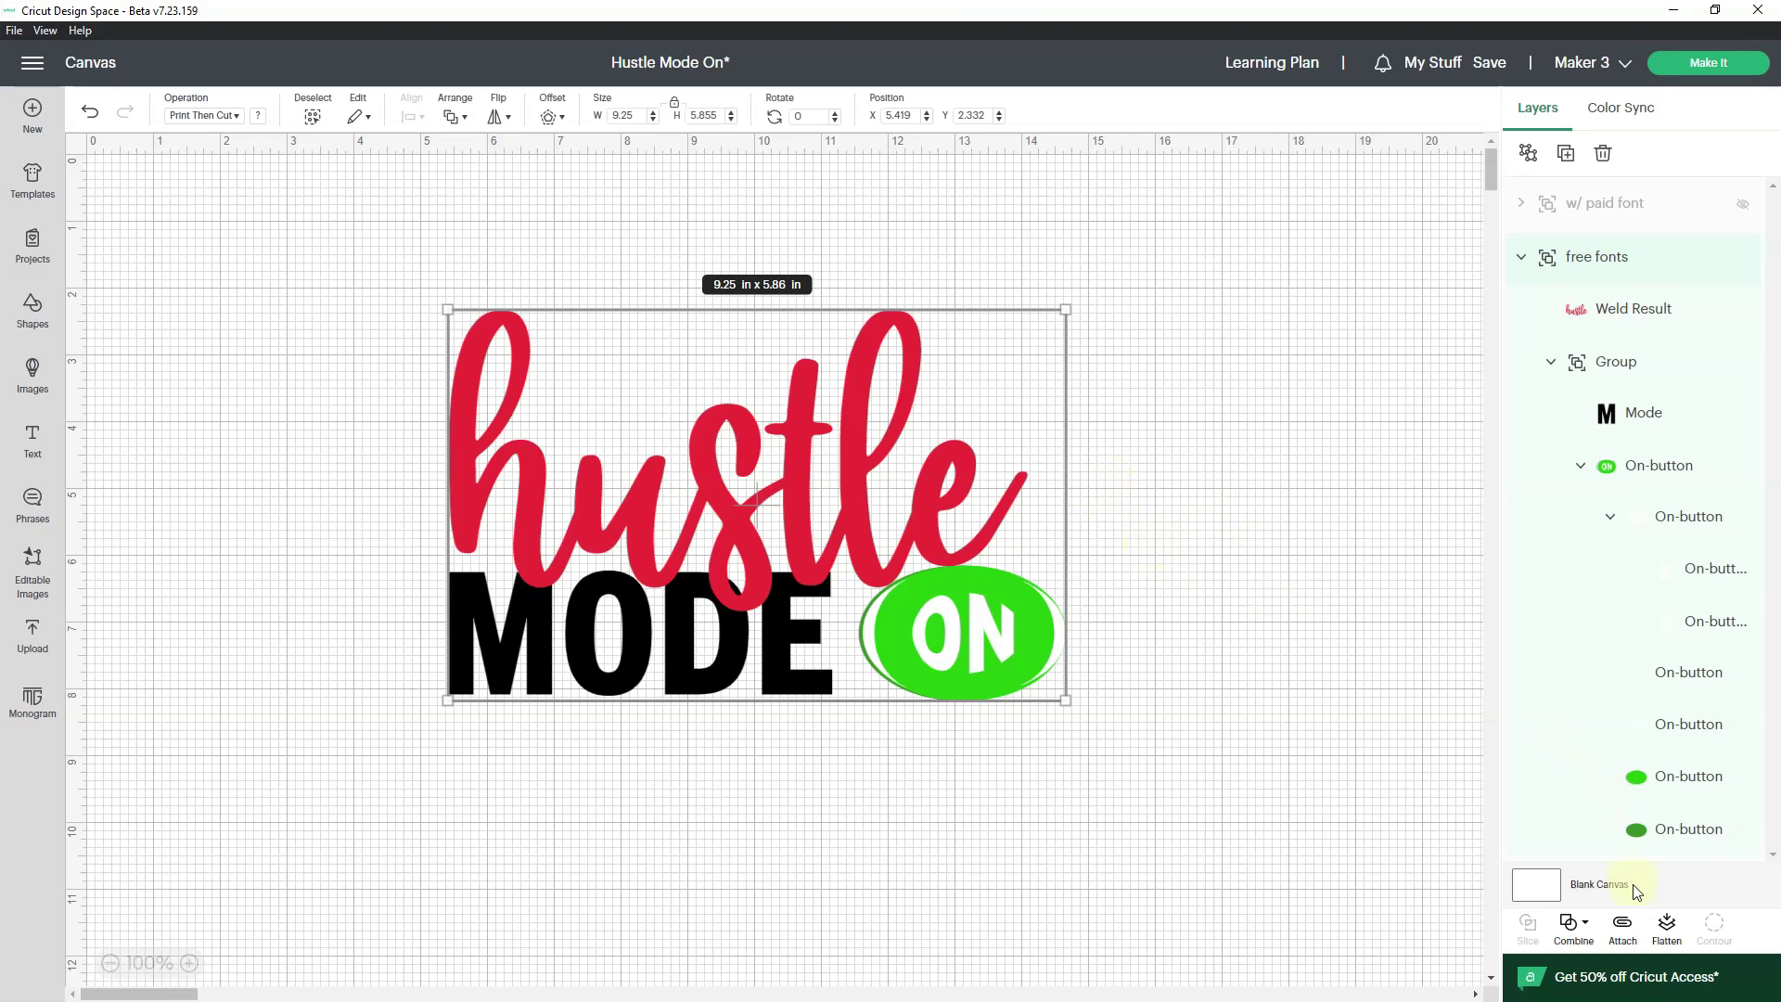
# - Attach the free fonts design's layers and send it through mat preparation to the Make screen
pyautogui.click(1624, 924)
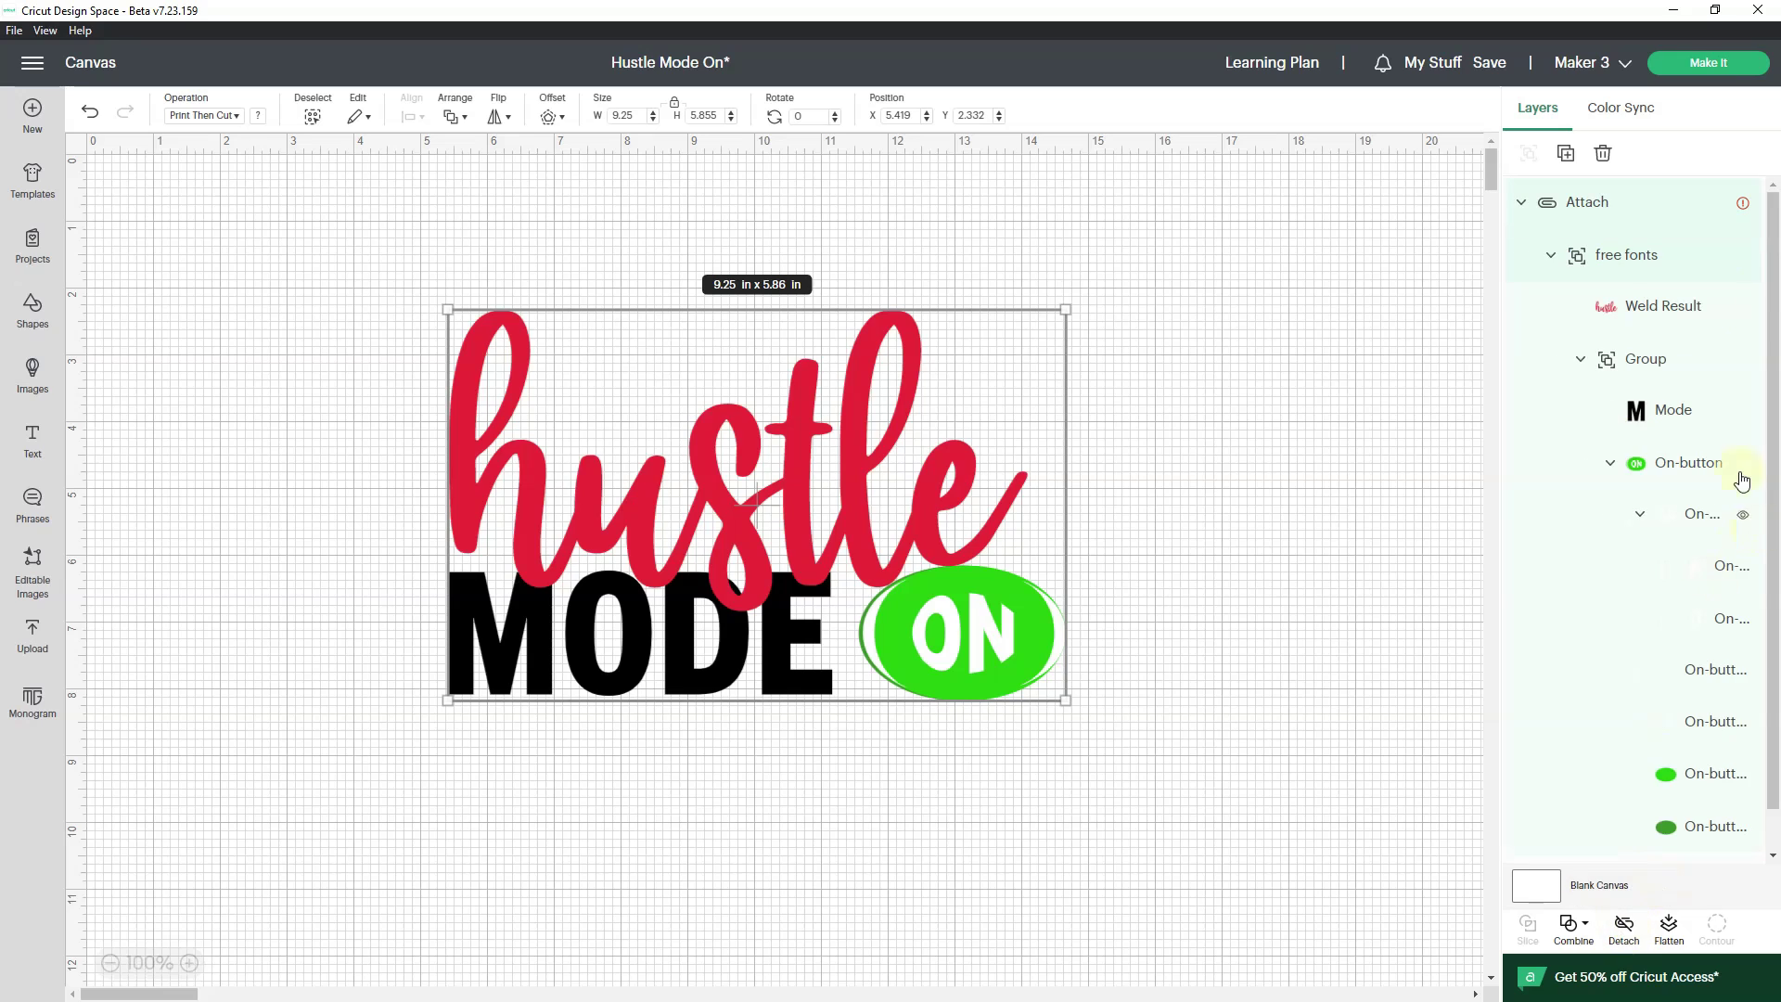
pyautogui.click(1707, 63)
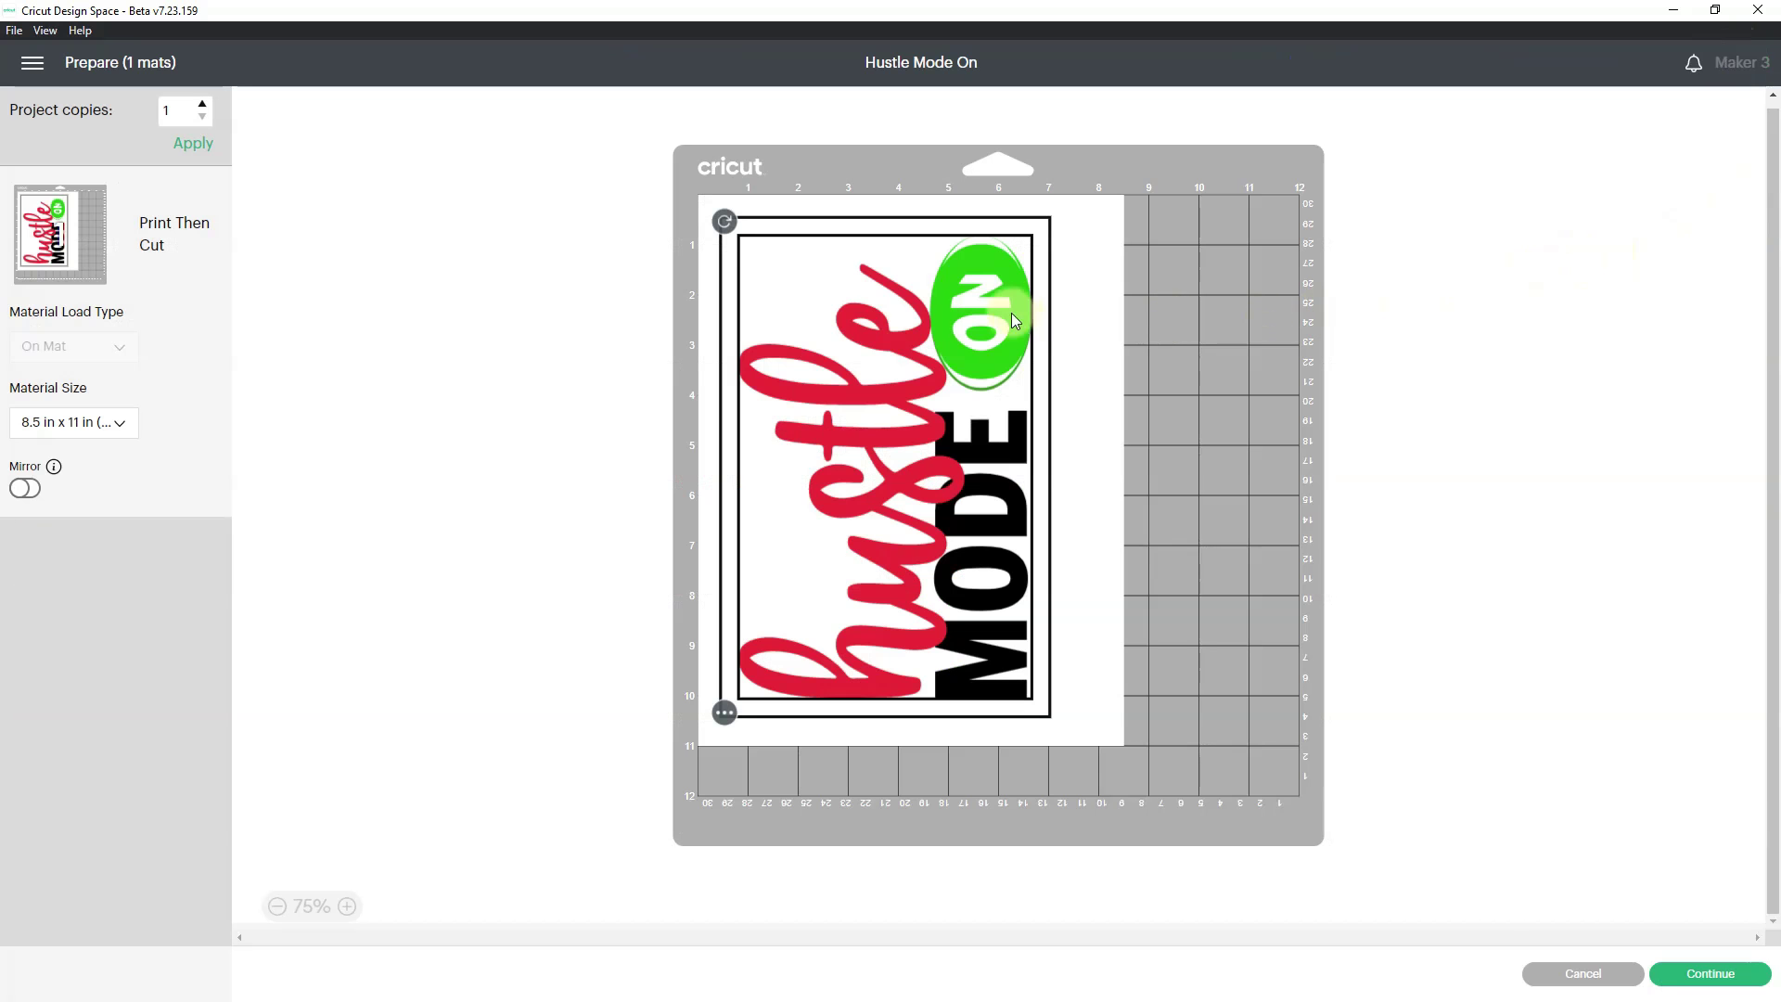
pyautogui.click(1705, 974)
# - Send the design to the Adobe PDF printer with one copy and Add Bleed turned on
pyautogui.click(369, 275)
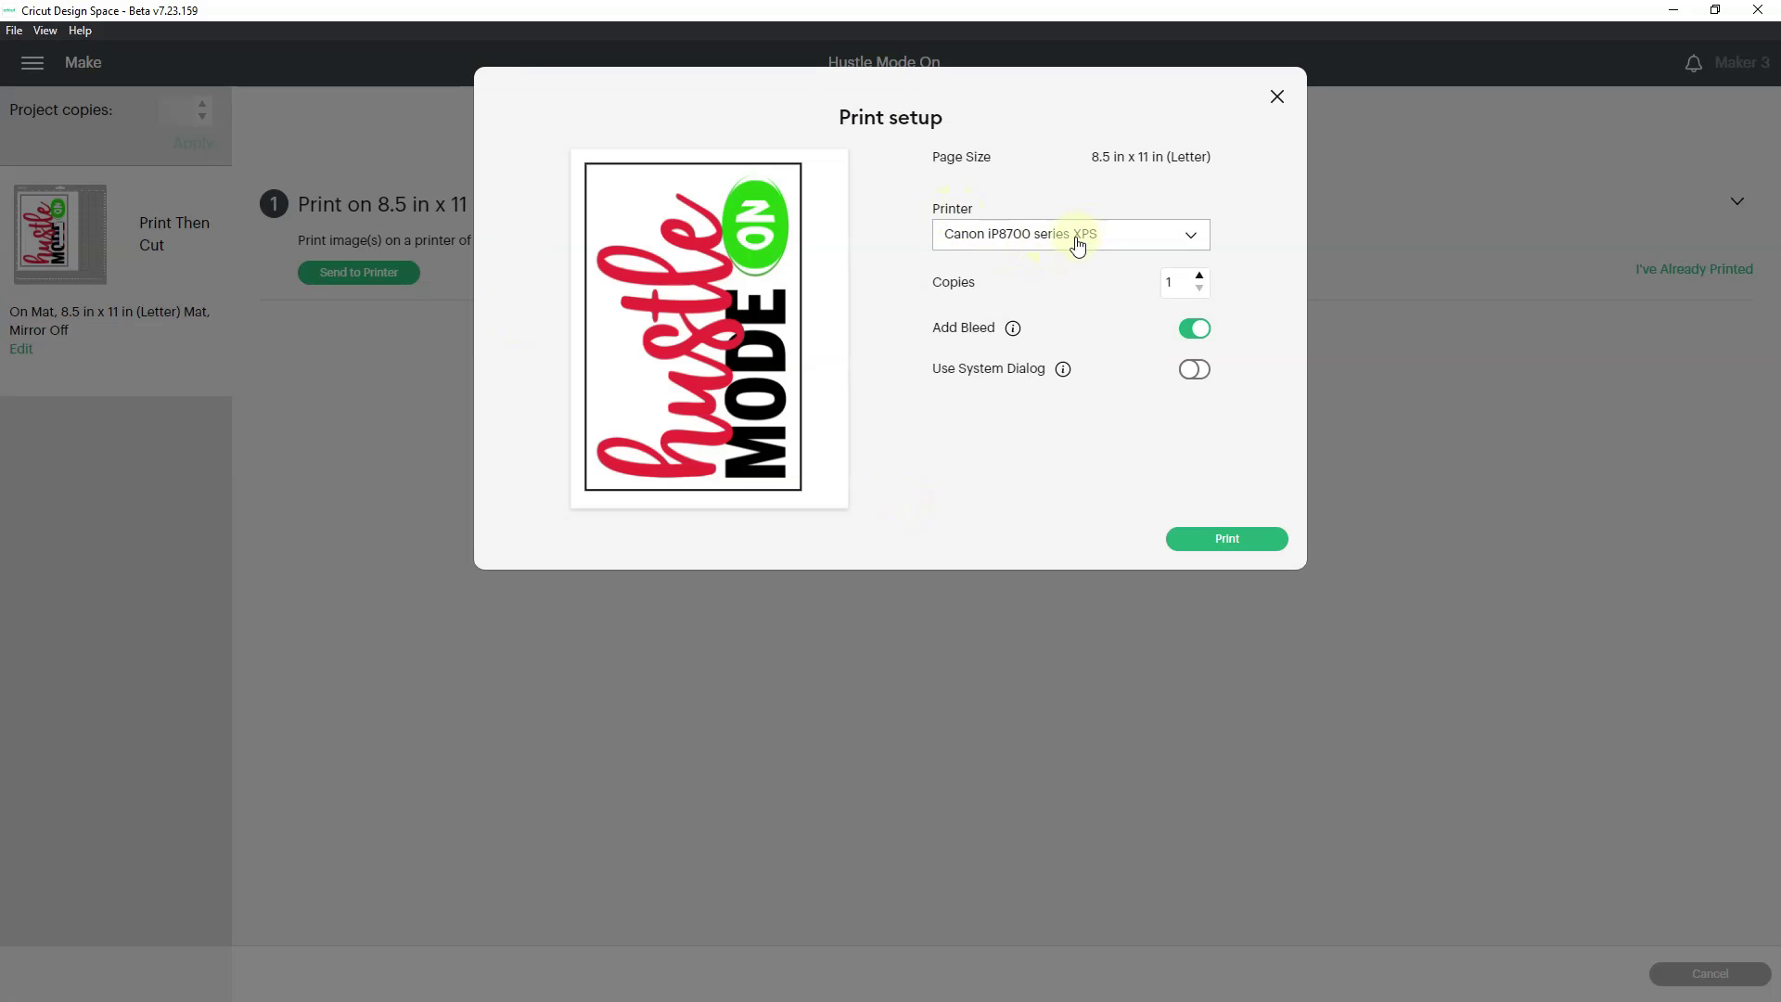
pyautogui.click(1074, 238)
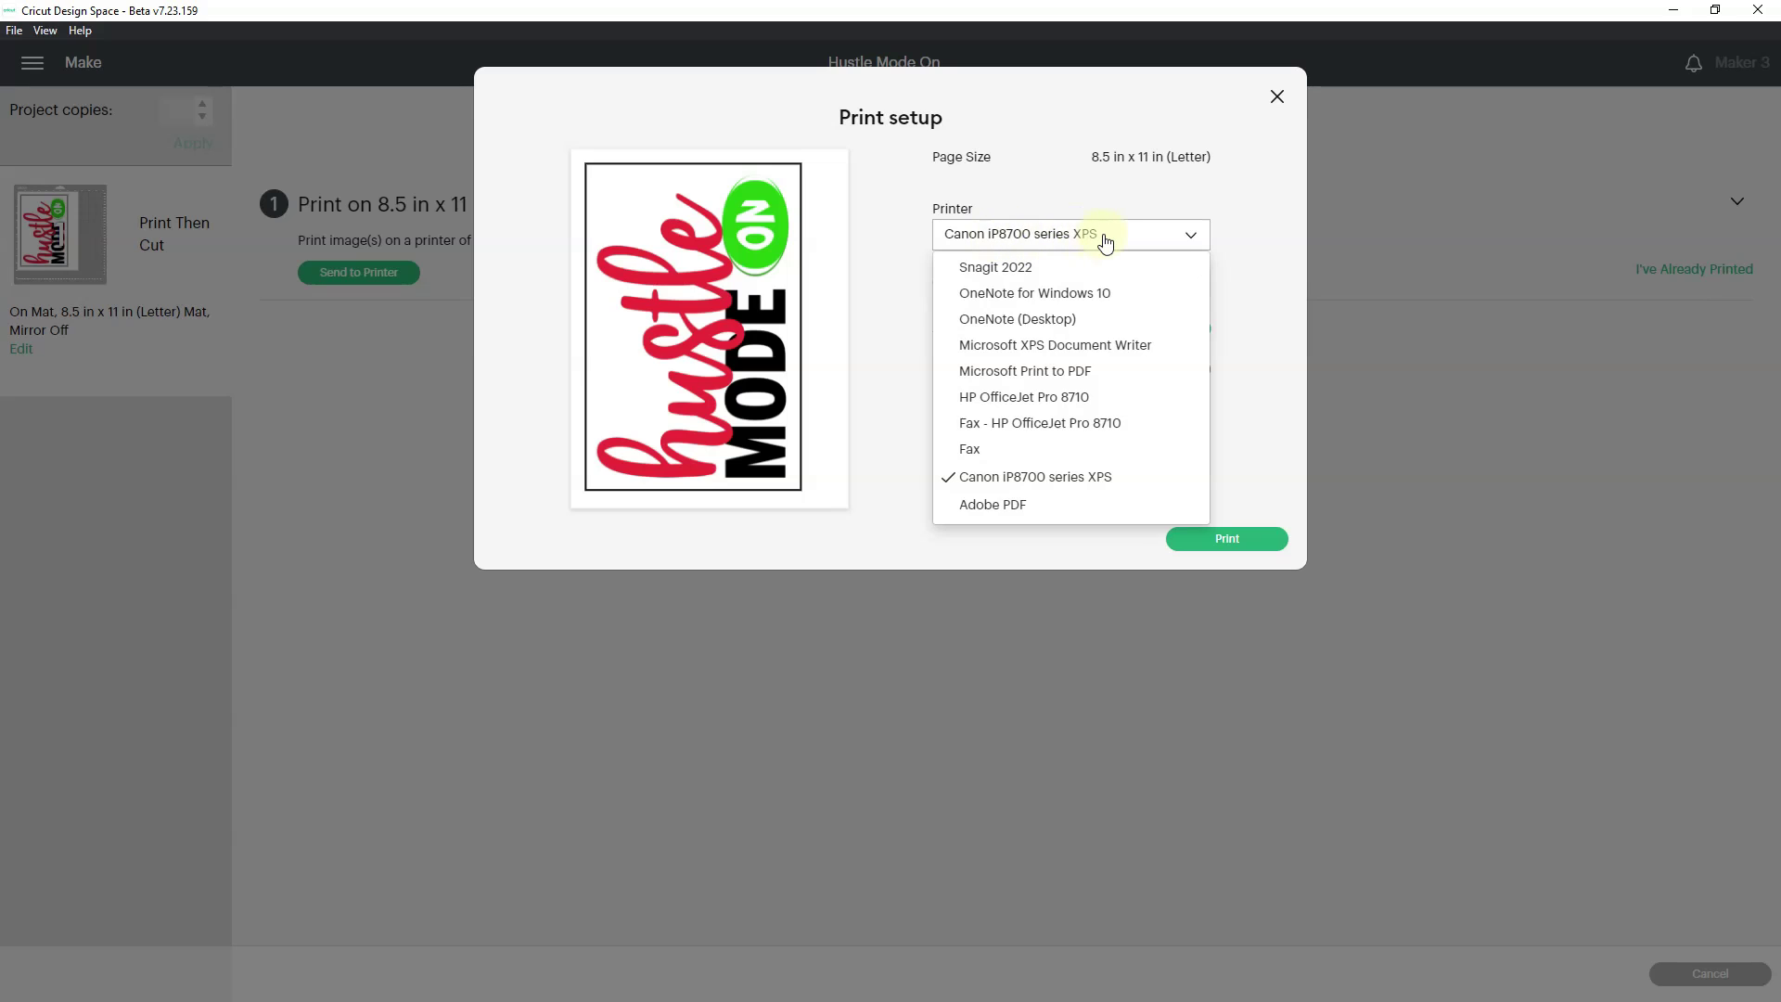
pyautogui.click(1006, 511)
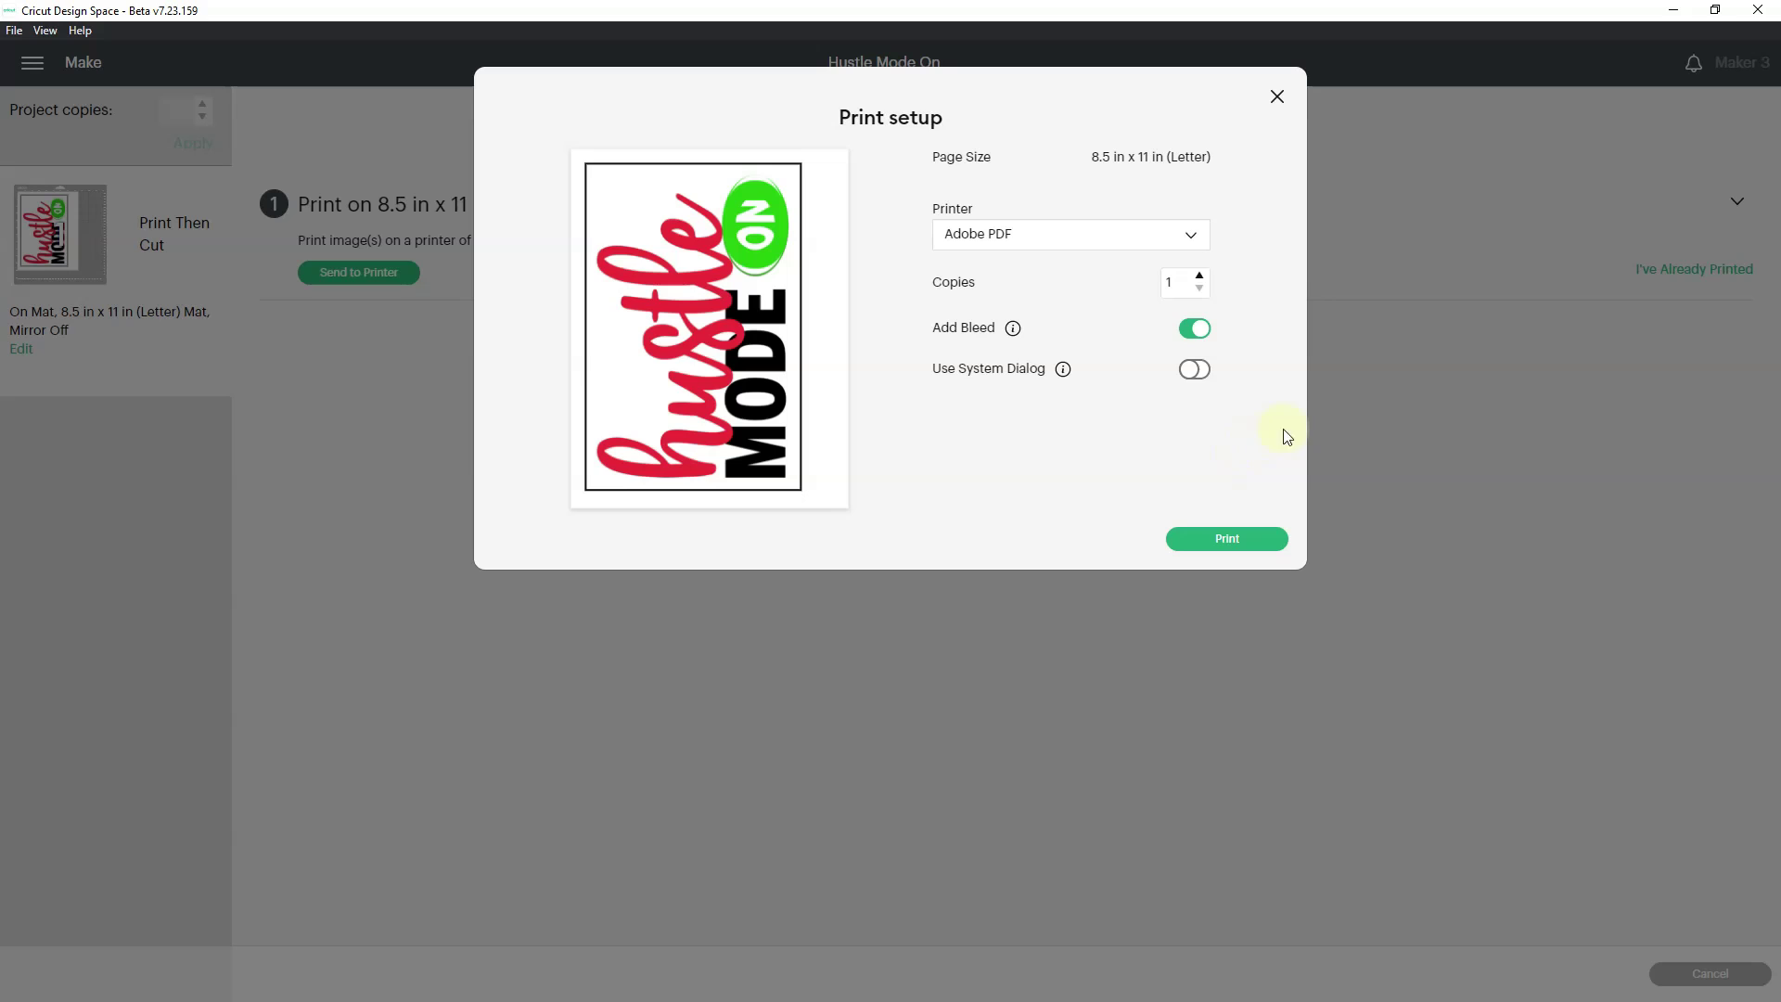
pyautogui.click(1197, 329)
pyautogui.click(1197, 328)
pyautogui.click(1254, 542)
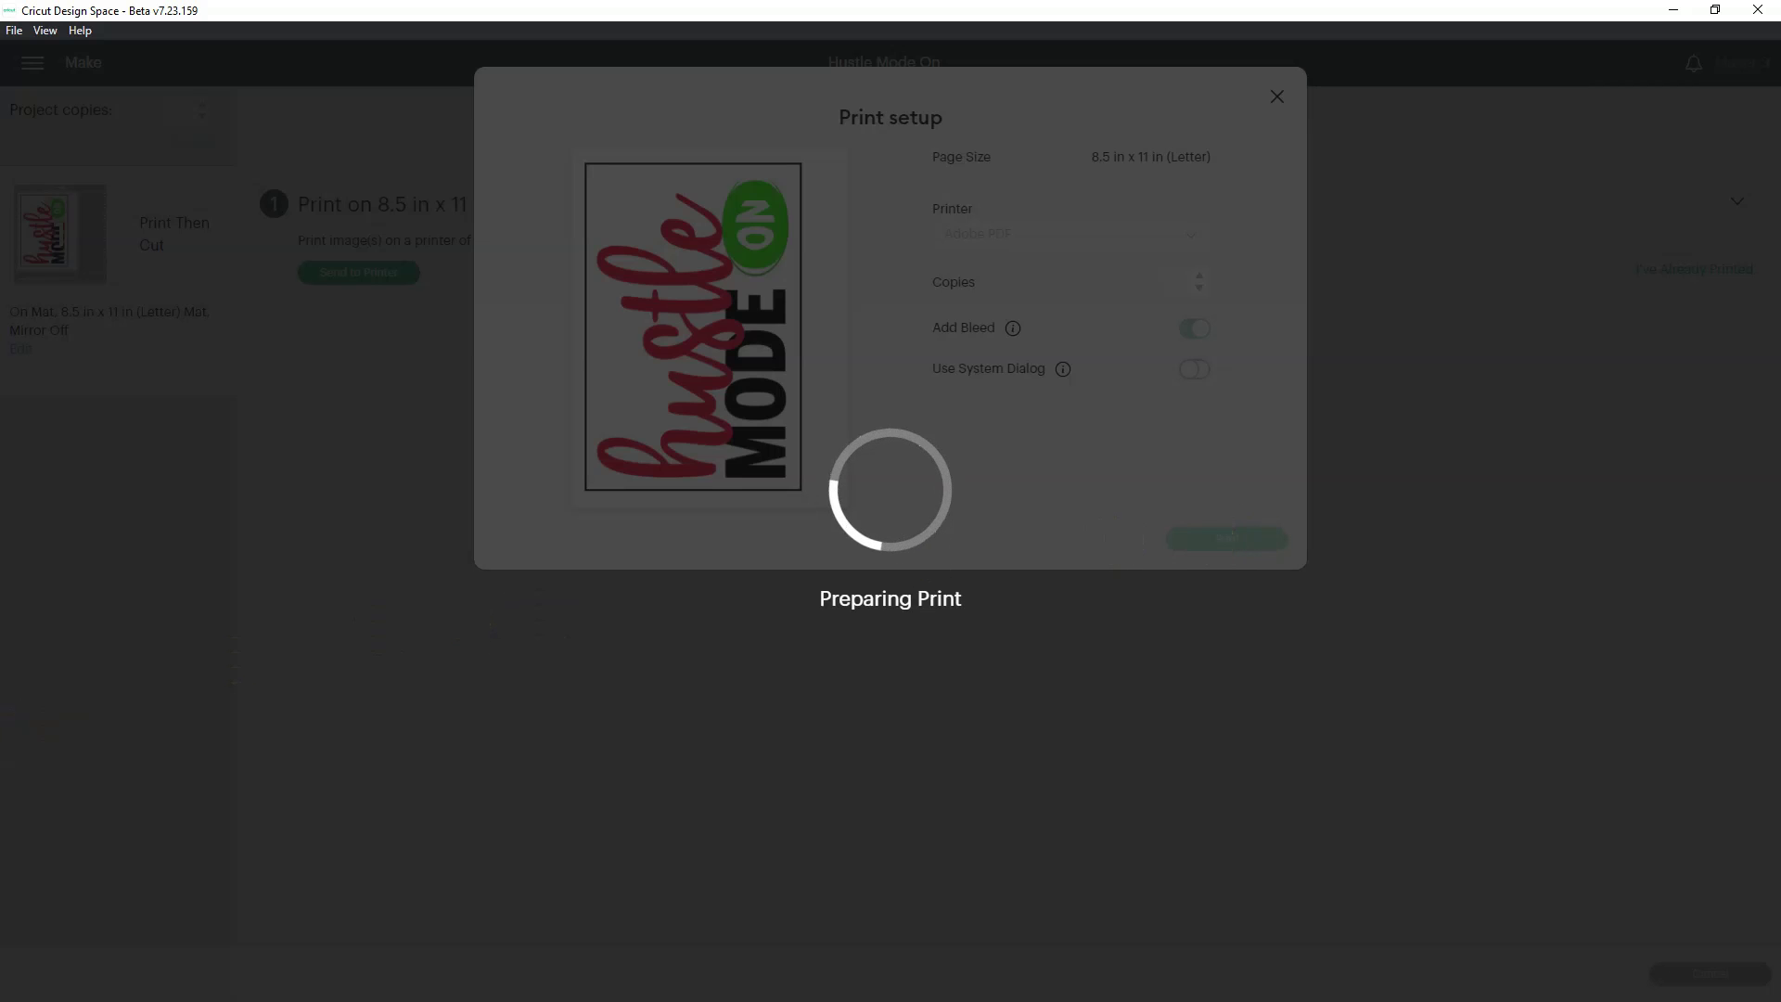
# - Save the PDF as Hustle-Mode-On-SVG in the CDS-PDF-SVG folder
pyautogui.write('Hustle-Mode-On-S')
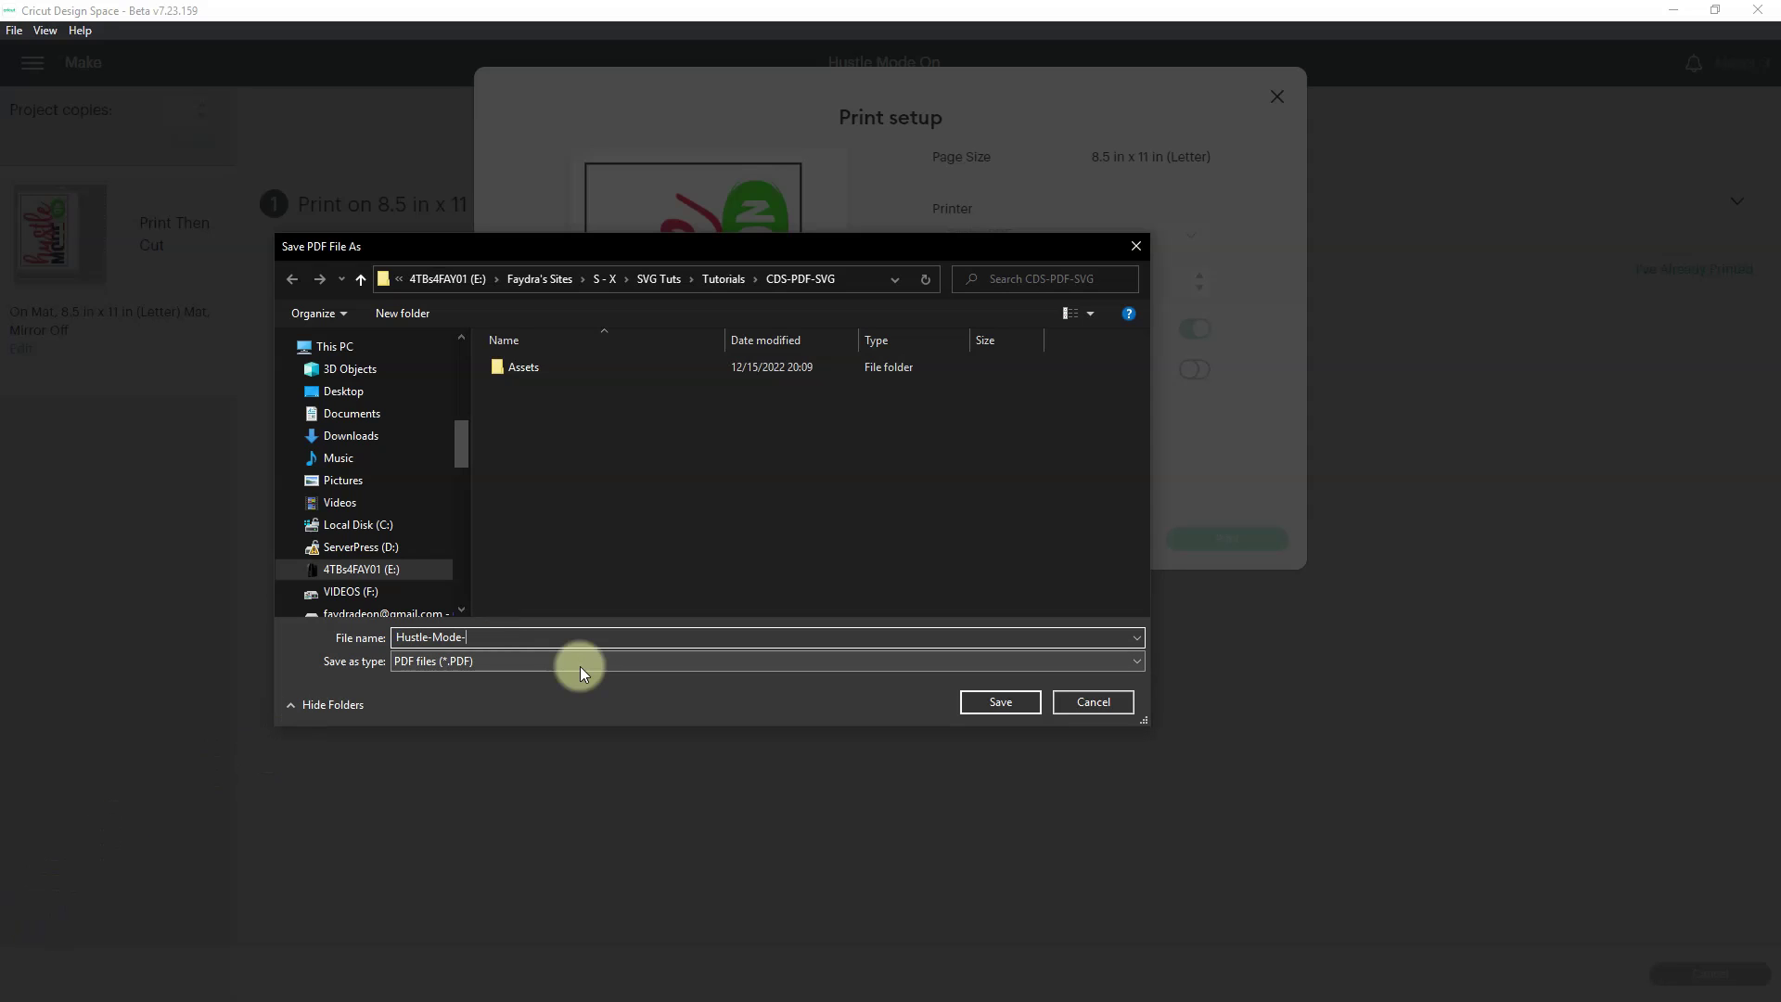
pyautogui.write('VG')
pyautogui.click(557, 636)
pyautogui.click(998, 702)
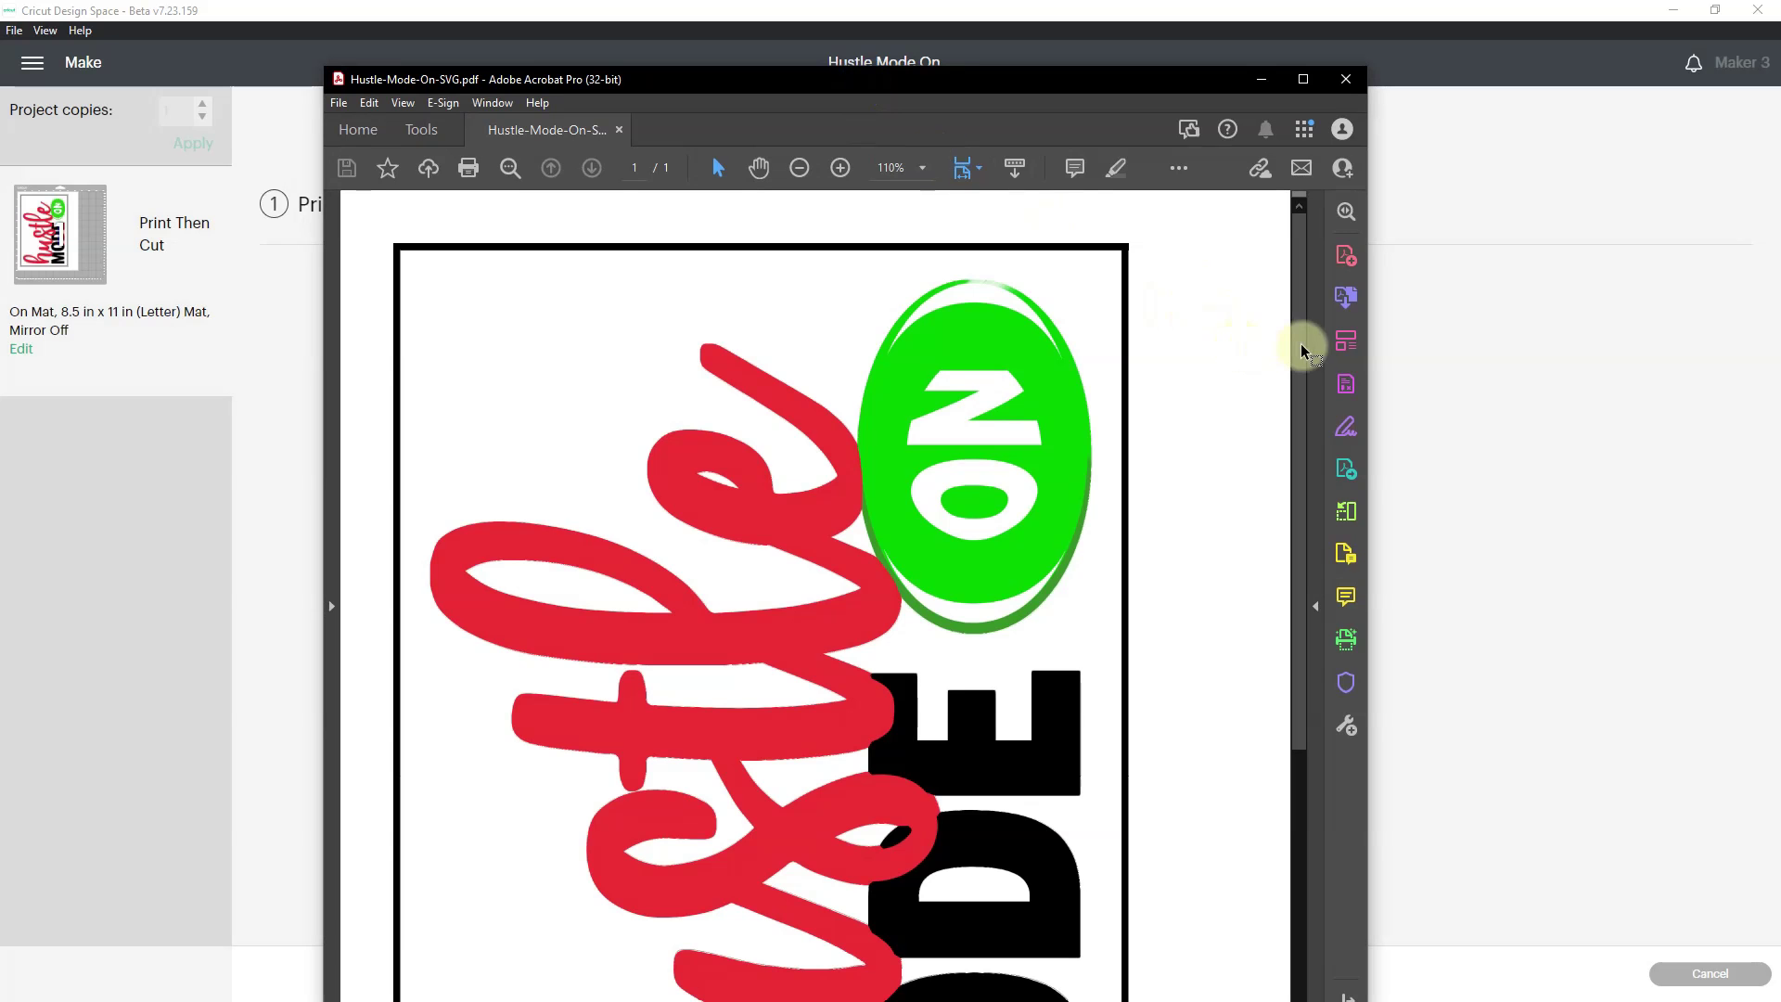
# - Check the whole design in the printed PDF and close the document window
pyautogui.scroll(-4, 1303, 366)
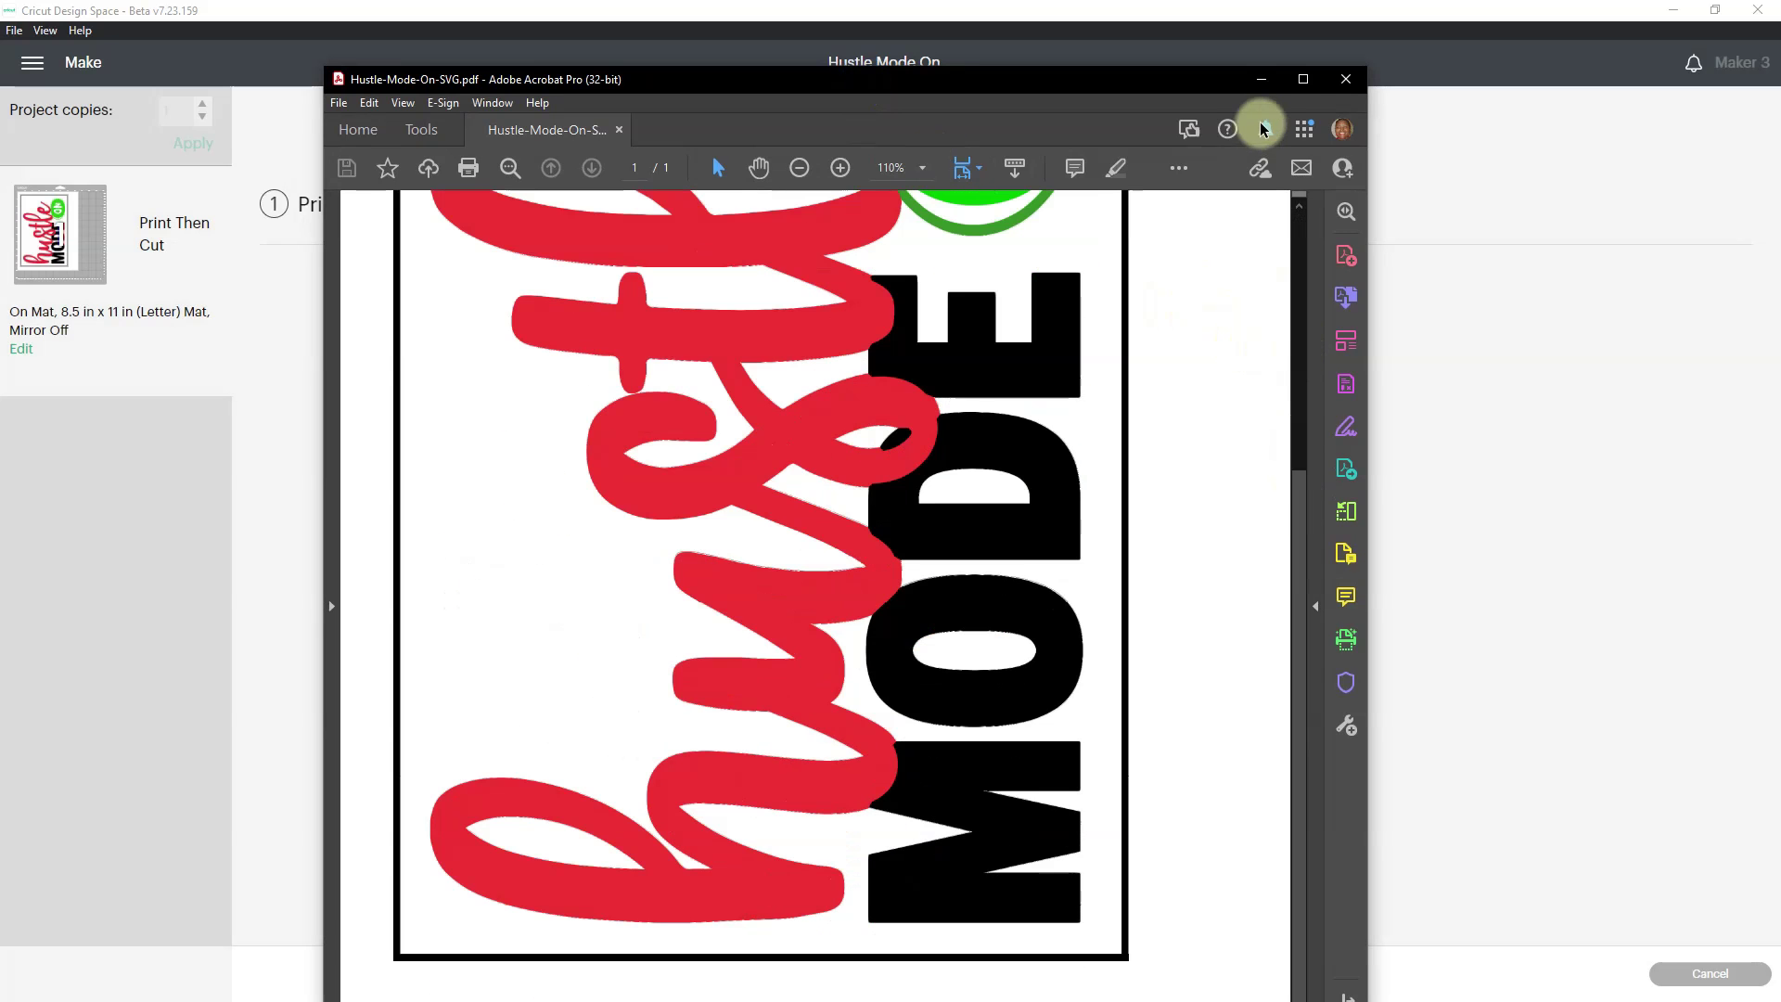
pyautogui.click(1345, 80)
# - Cancel the cut and return from mat preparation to the design canvas
pyautogui.click(1708, 985)
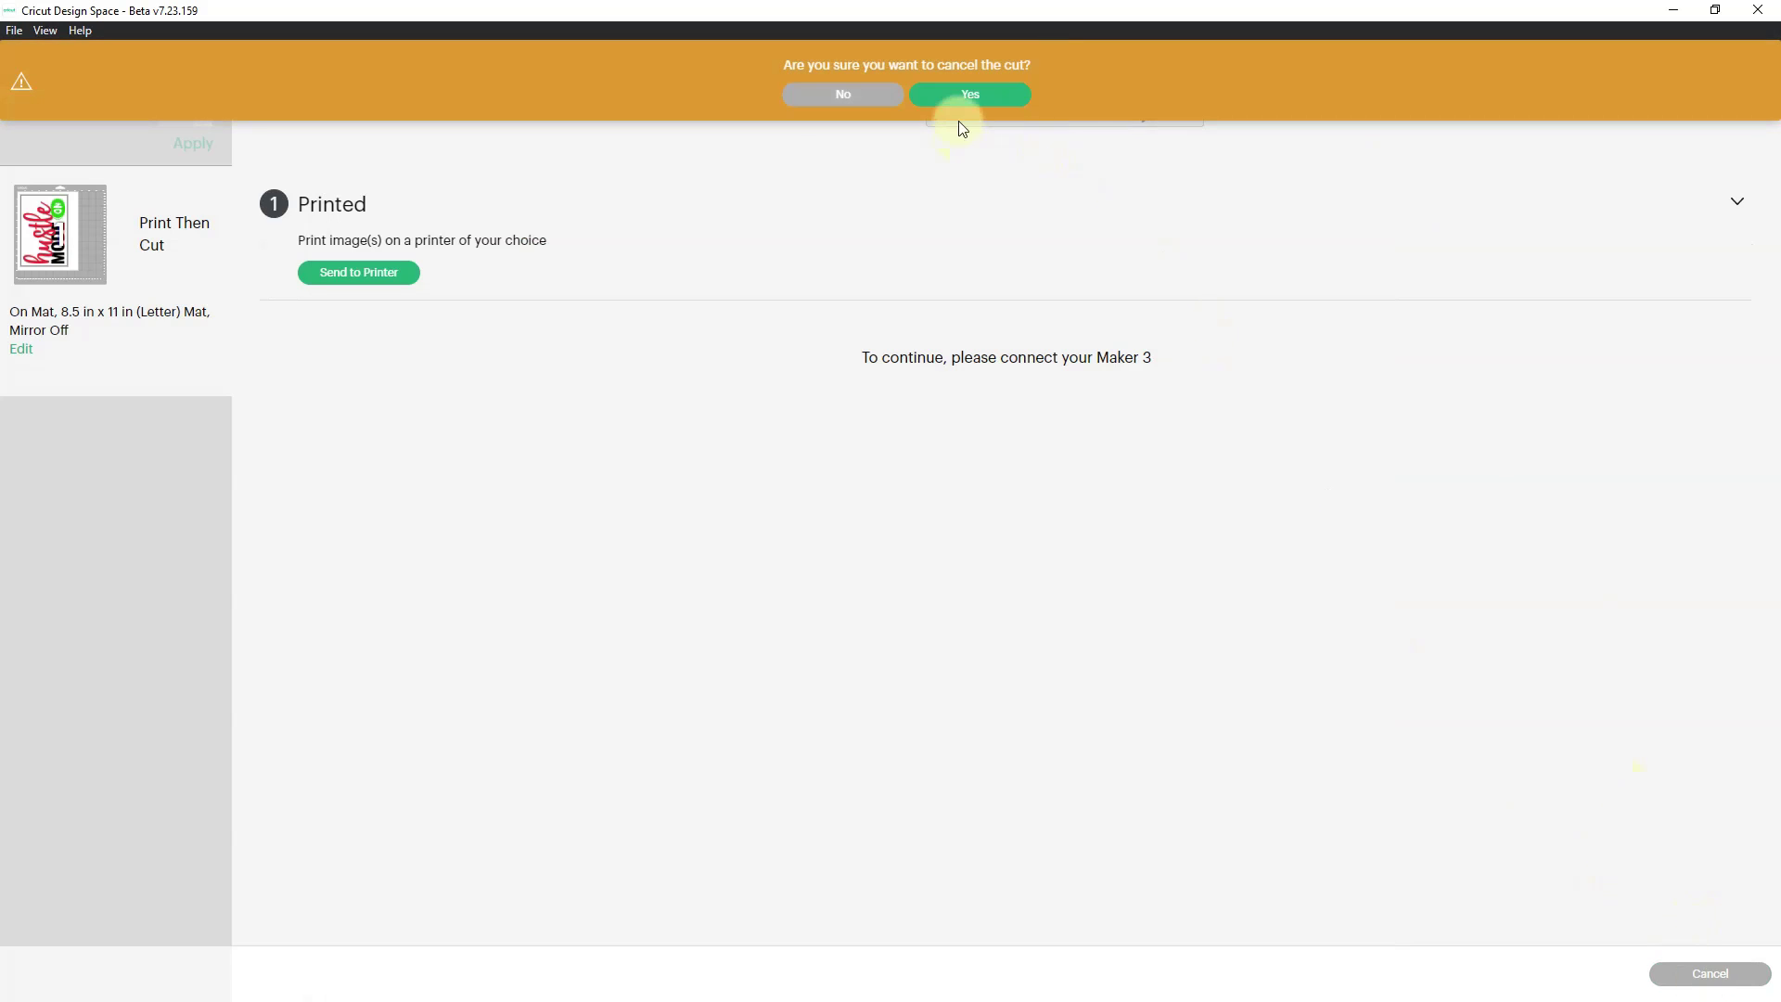
pyautogui.click(967, 92)
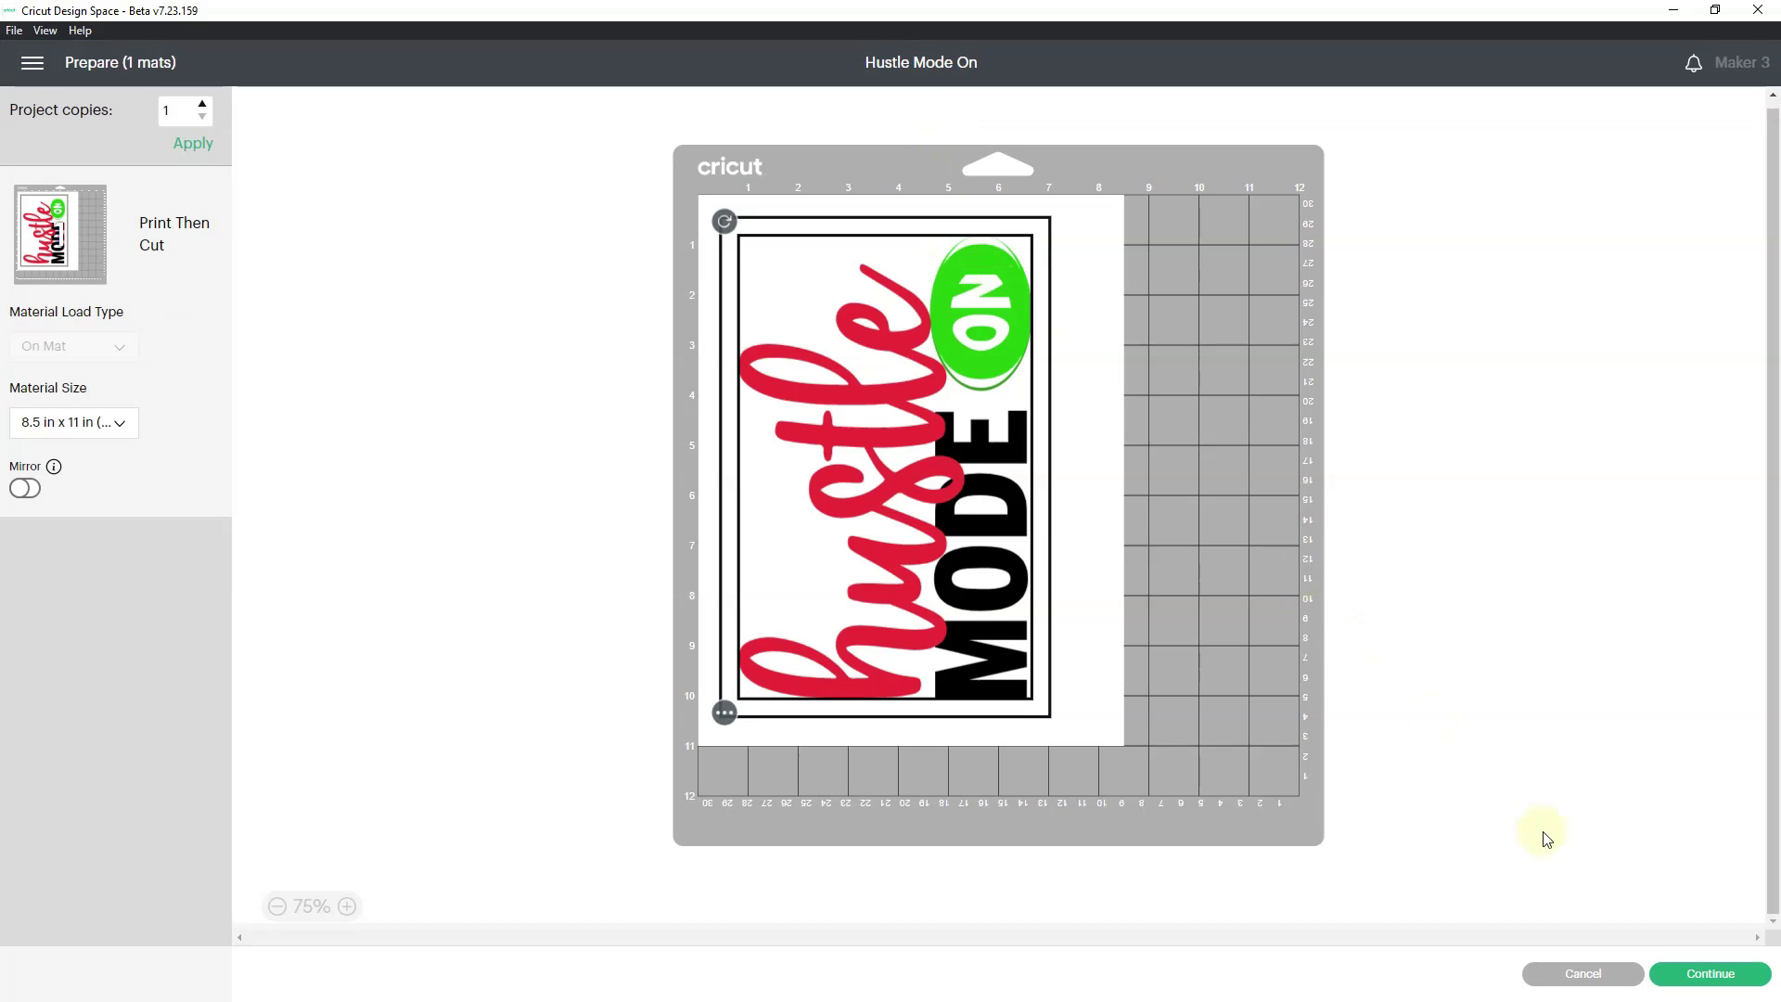
pyautogui.click(1567, 971)
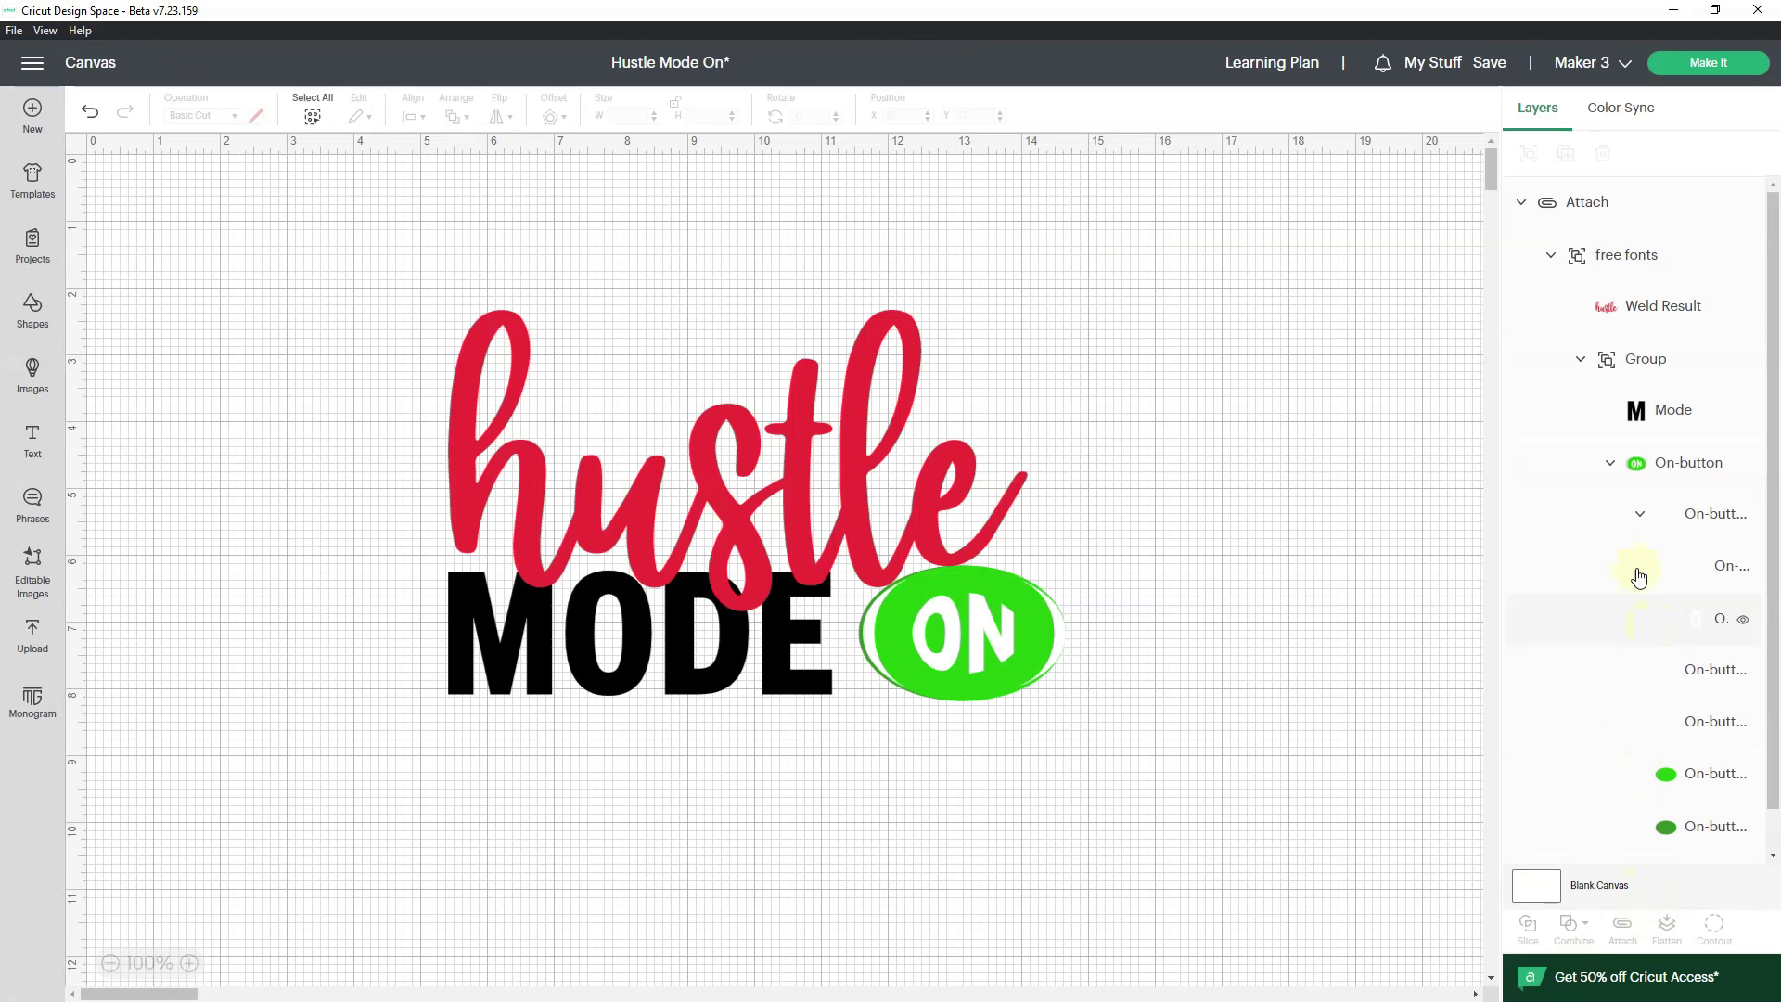
# - Switch to the web browser, go to photopea.com and open the Hustle-Mode-On-SVG PDF there
pyautogui.click(1672, 11)
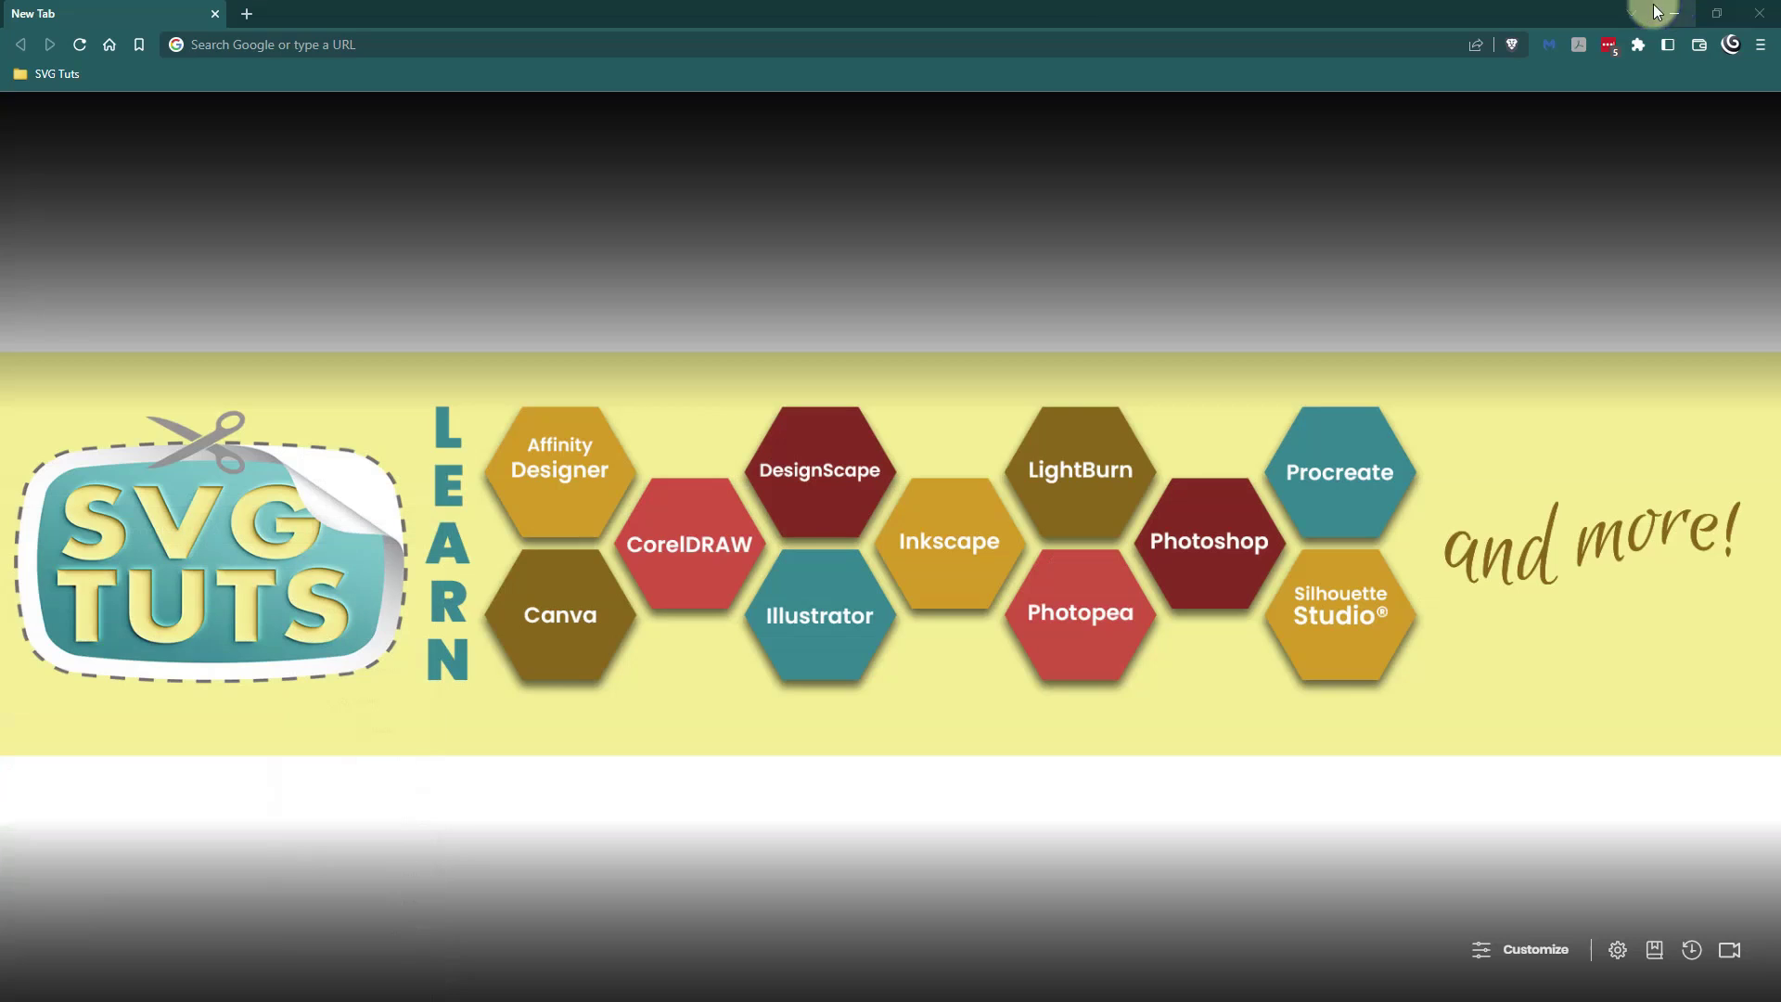
pyautogui.click(326, 48)
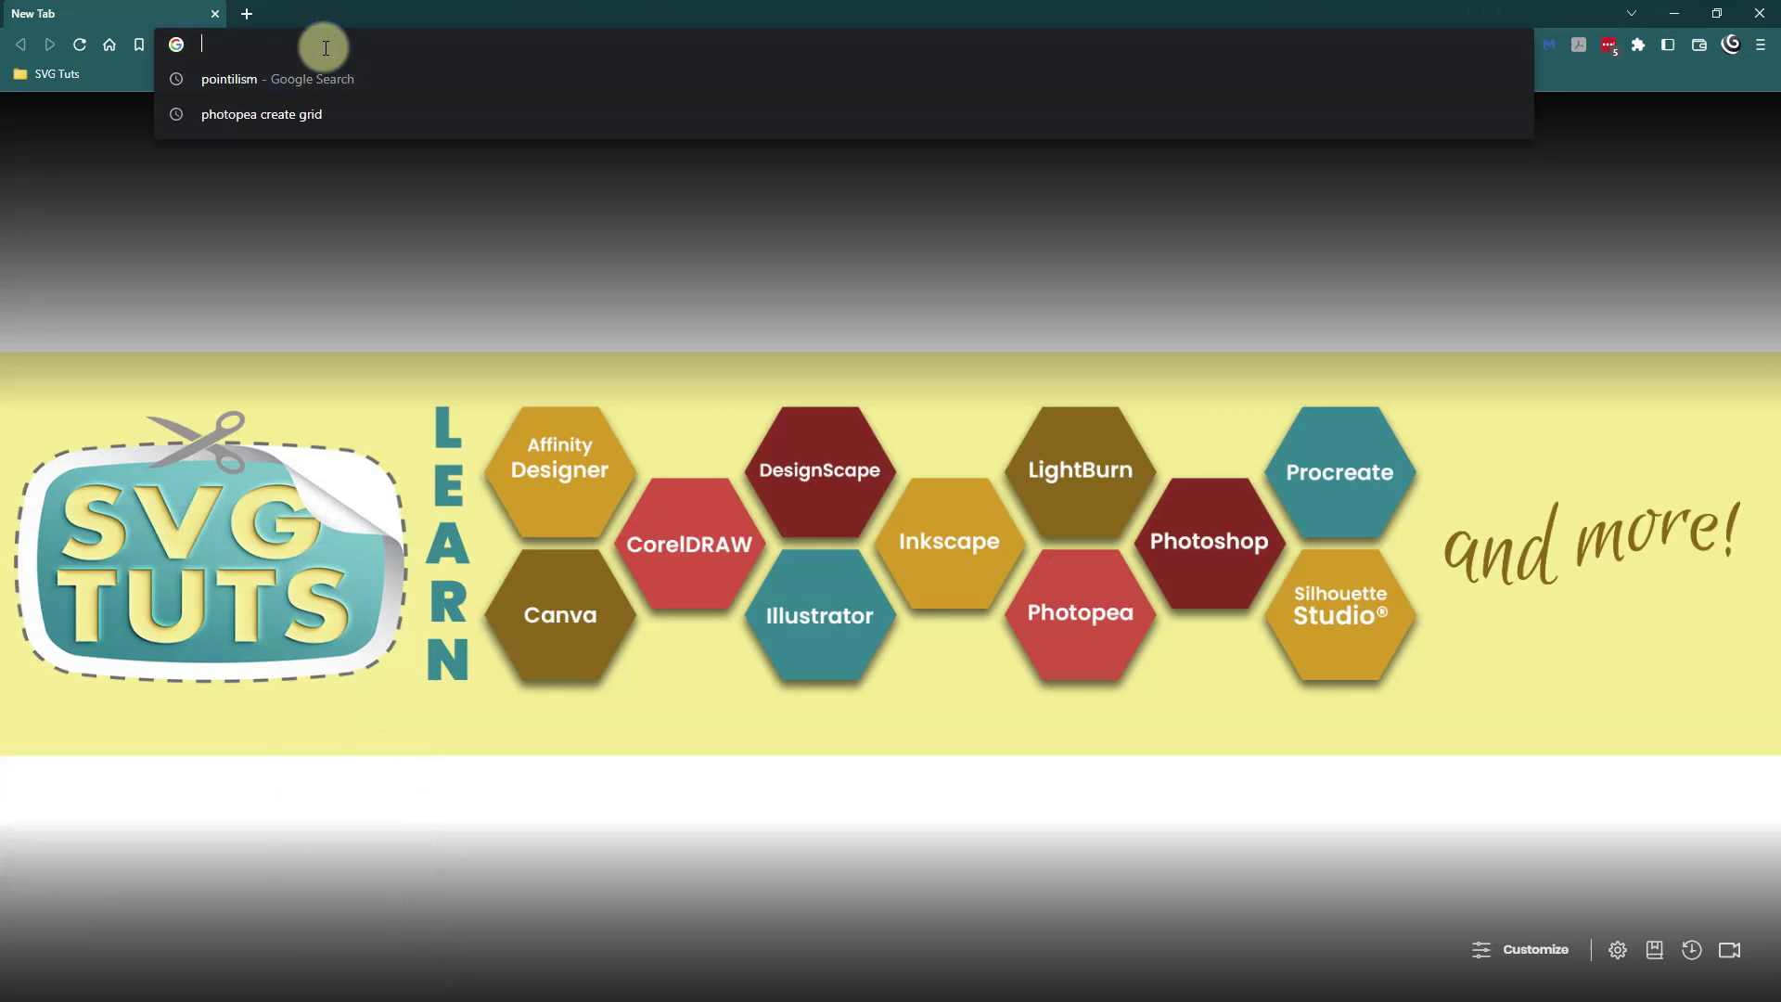
pyautogui.write('photopea.com')
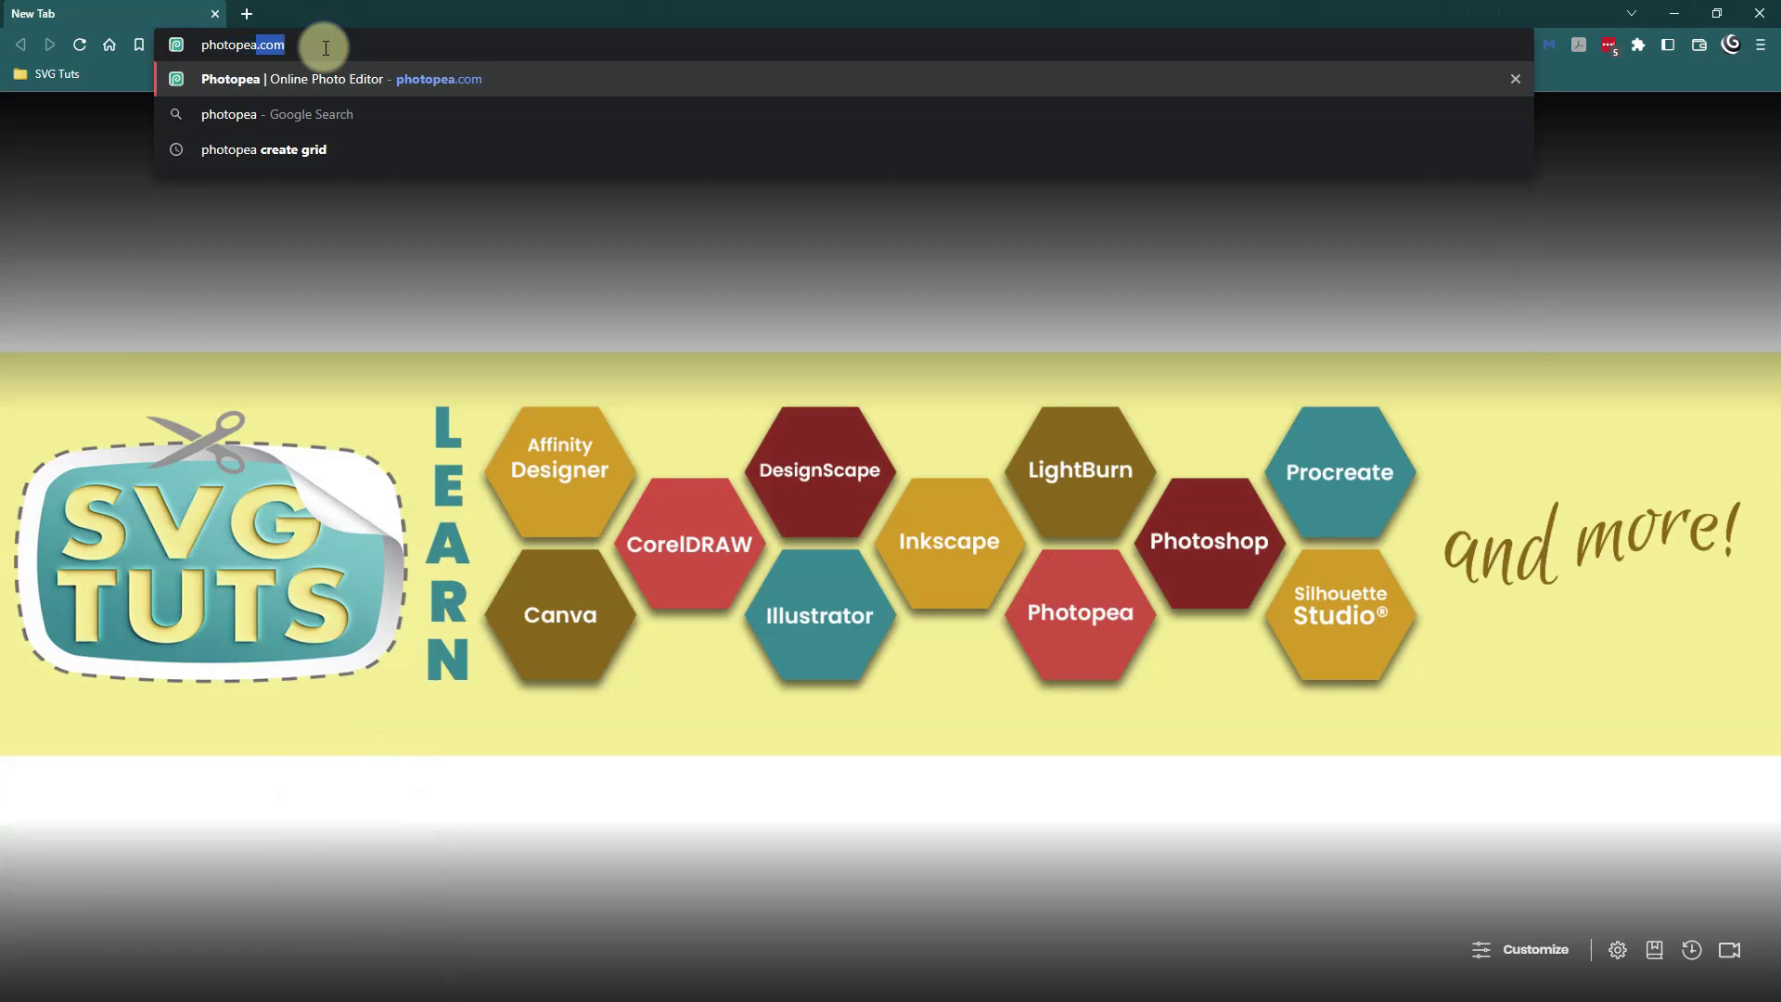
pyautogui.press('Return')
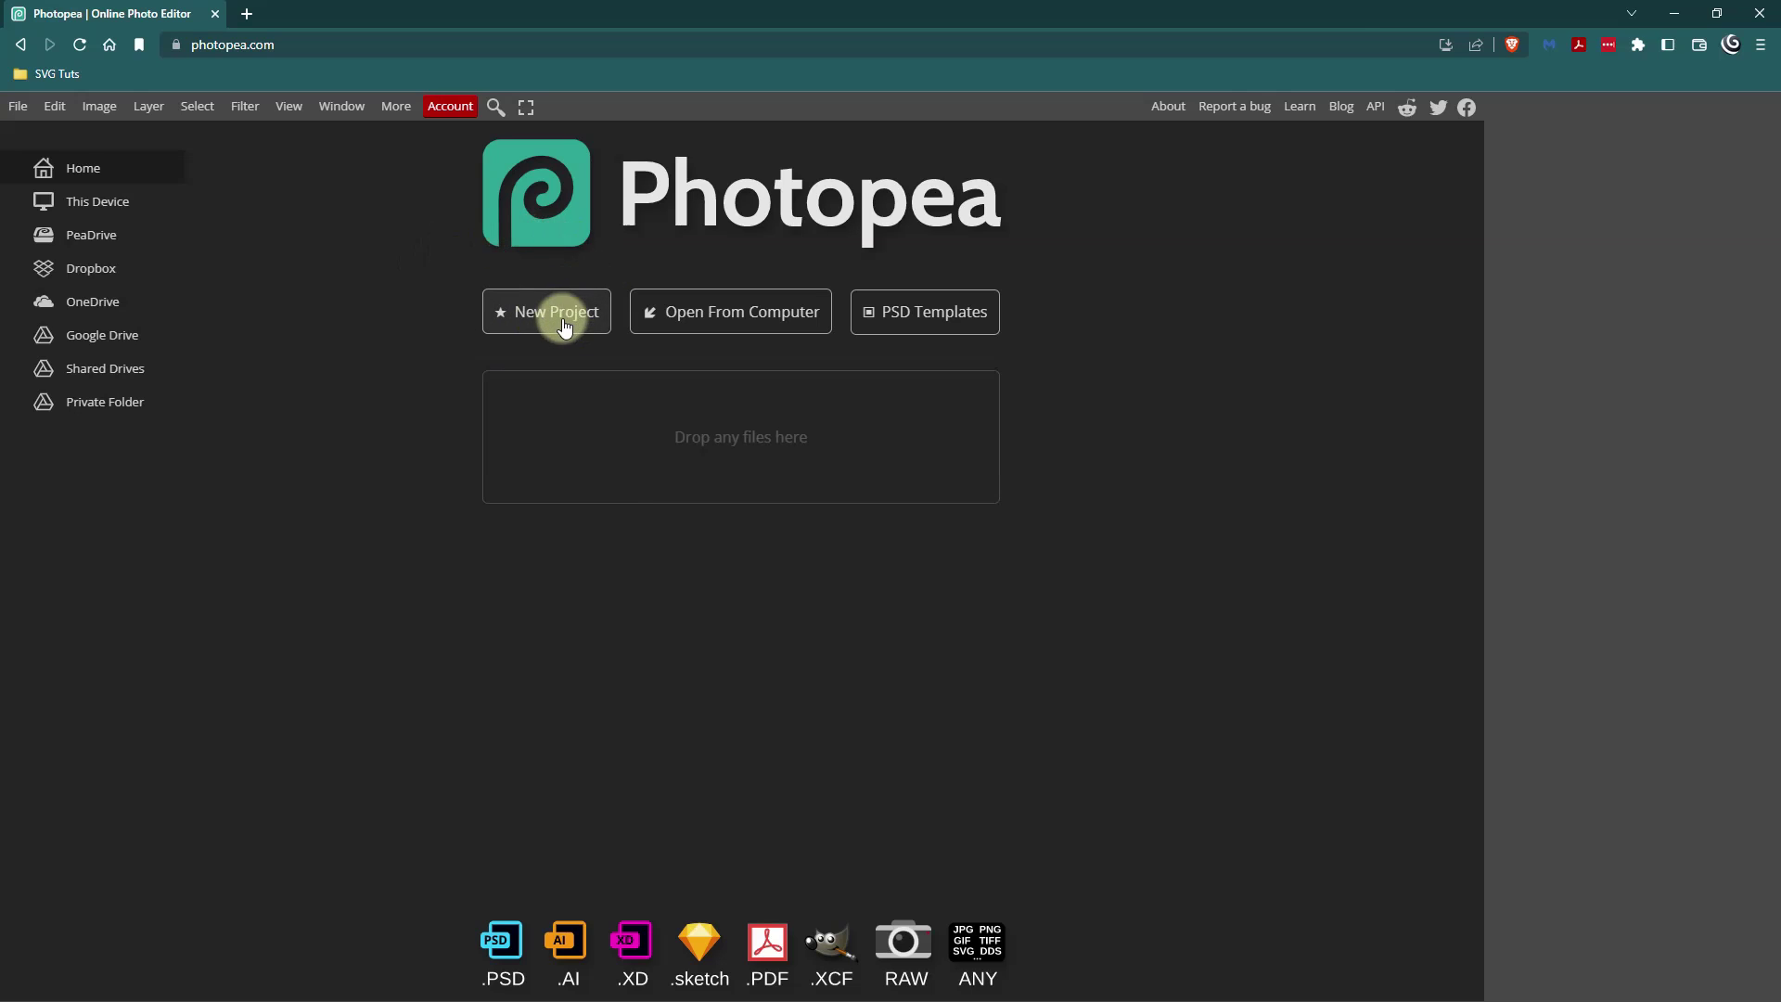
pyautogui.click(751, 319)
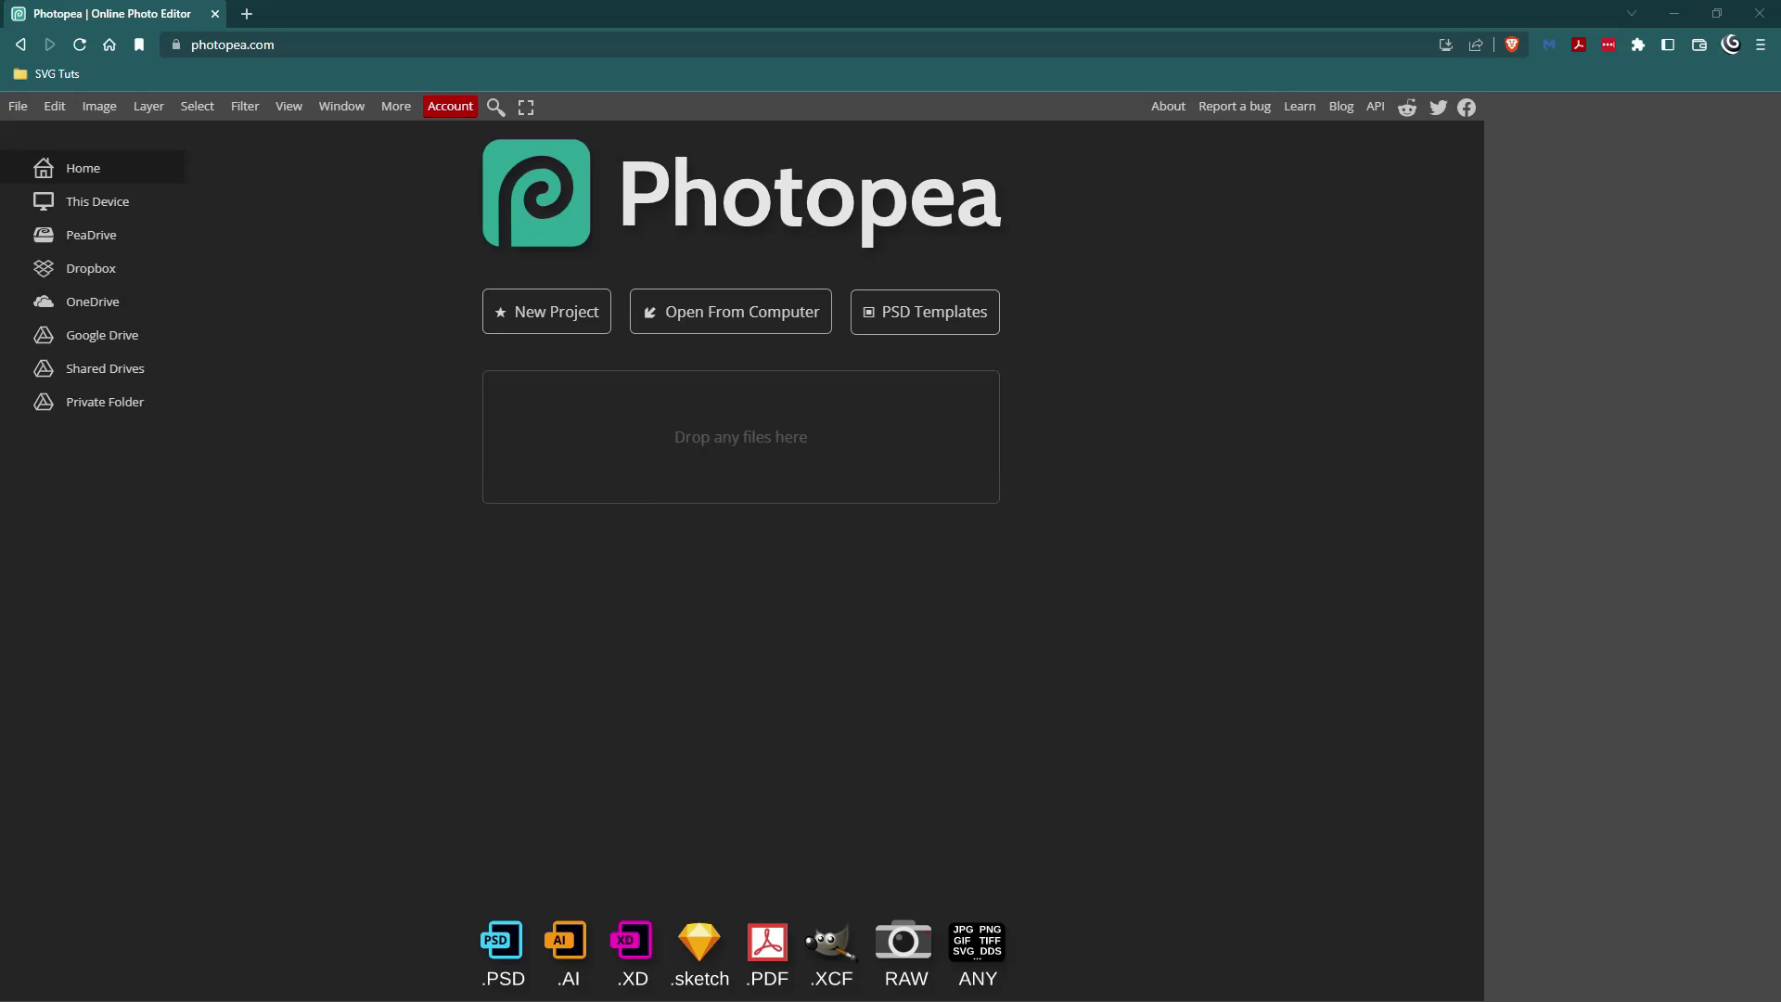
pyautogui.moveTo(5, 481); pyautogui.dragTo(781, 469)
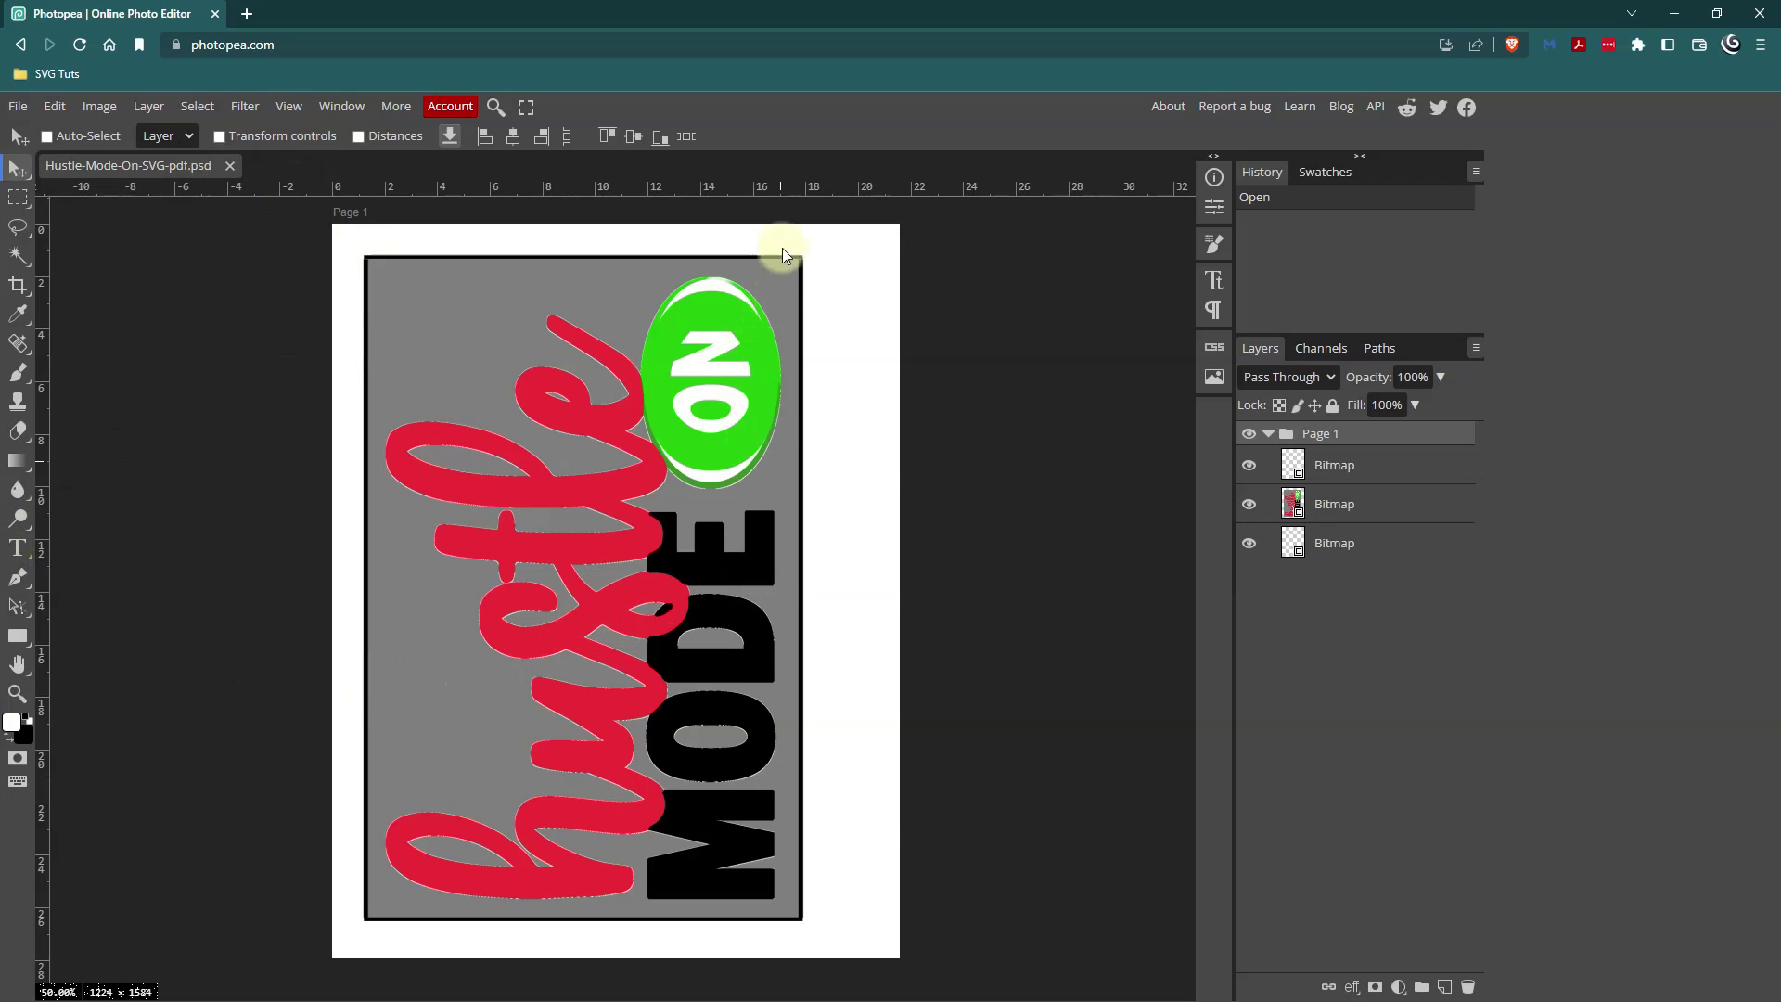
# - Rotate the middle Bitmap layer containing the design 90 degrees clockwise with Free Transform
pyautogui.click(1354, 504)
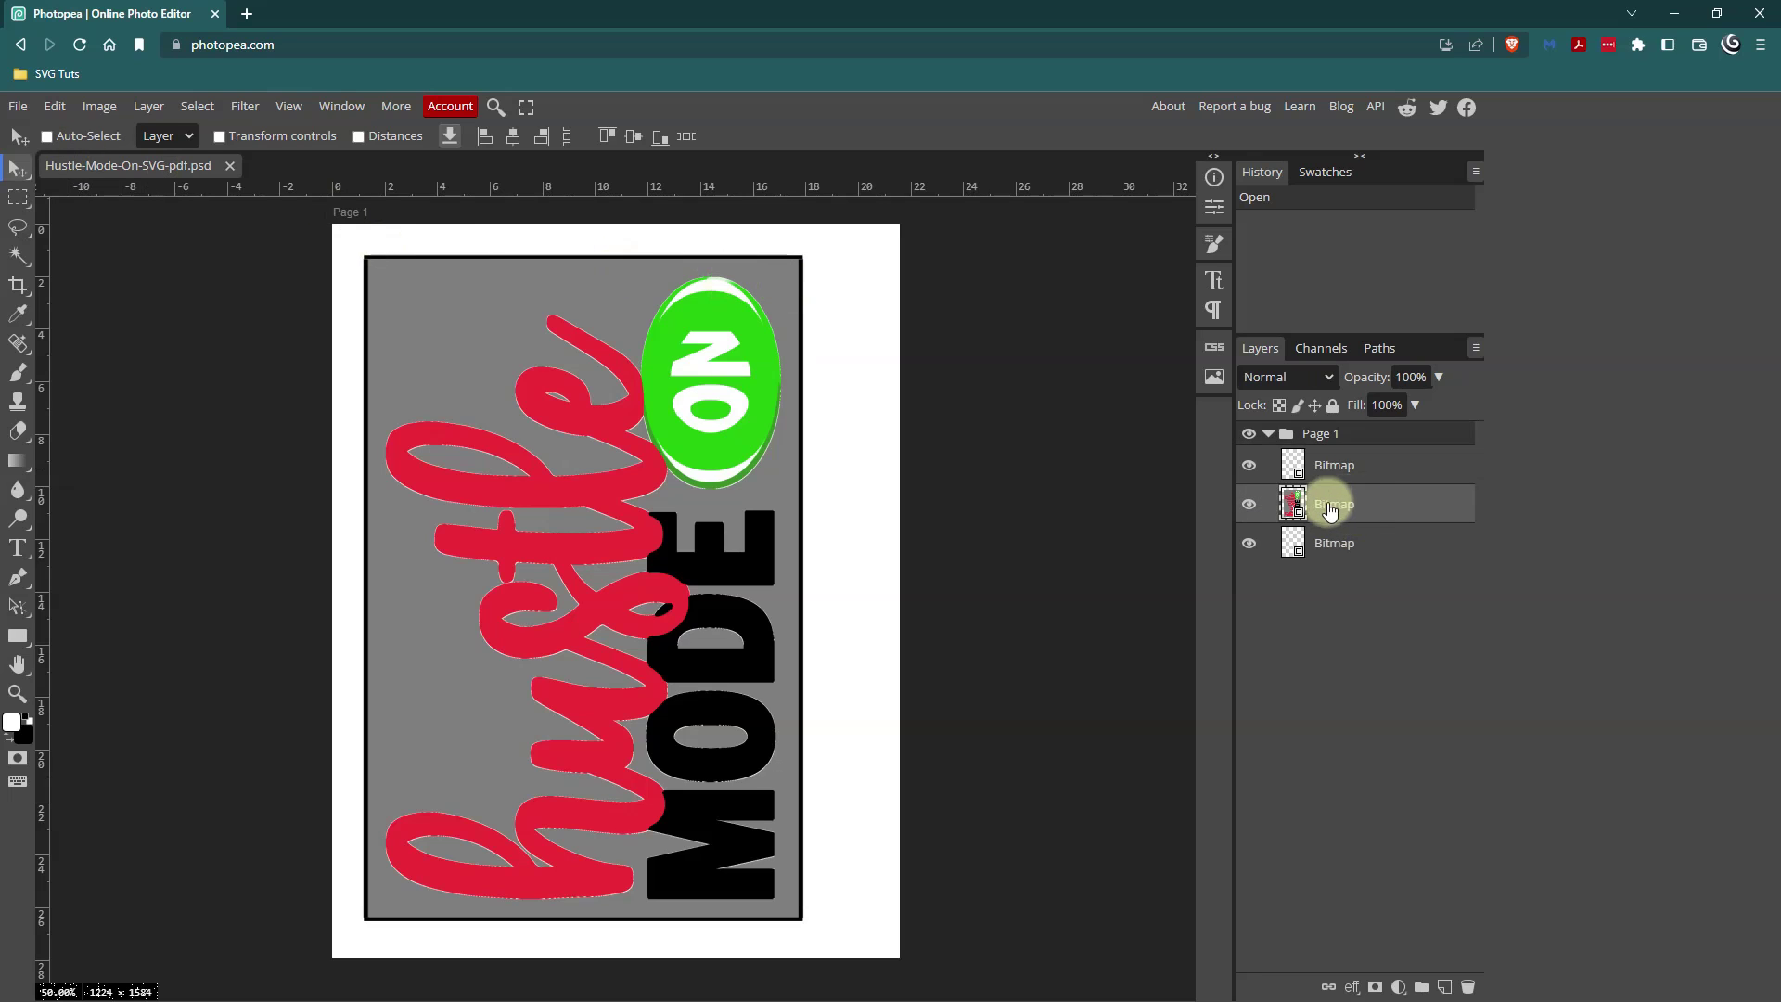
pyautogui.click(56, 107)
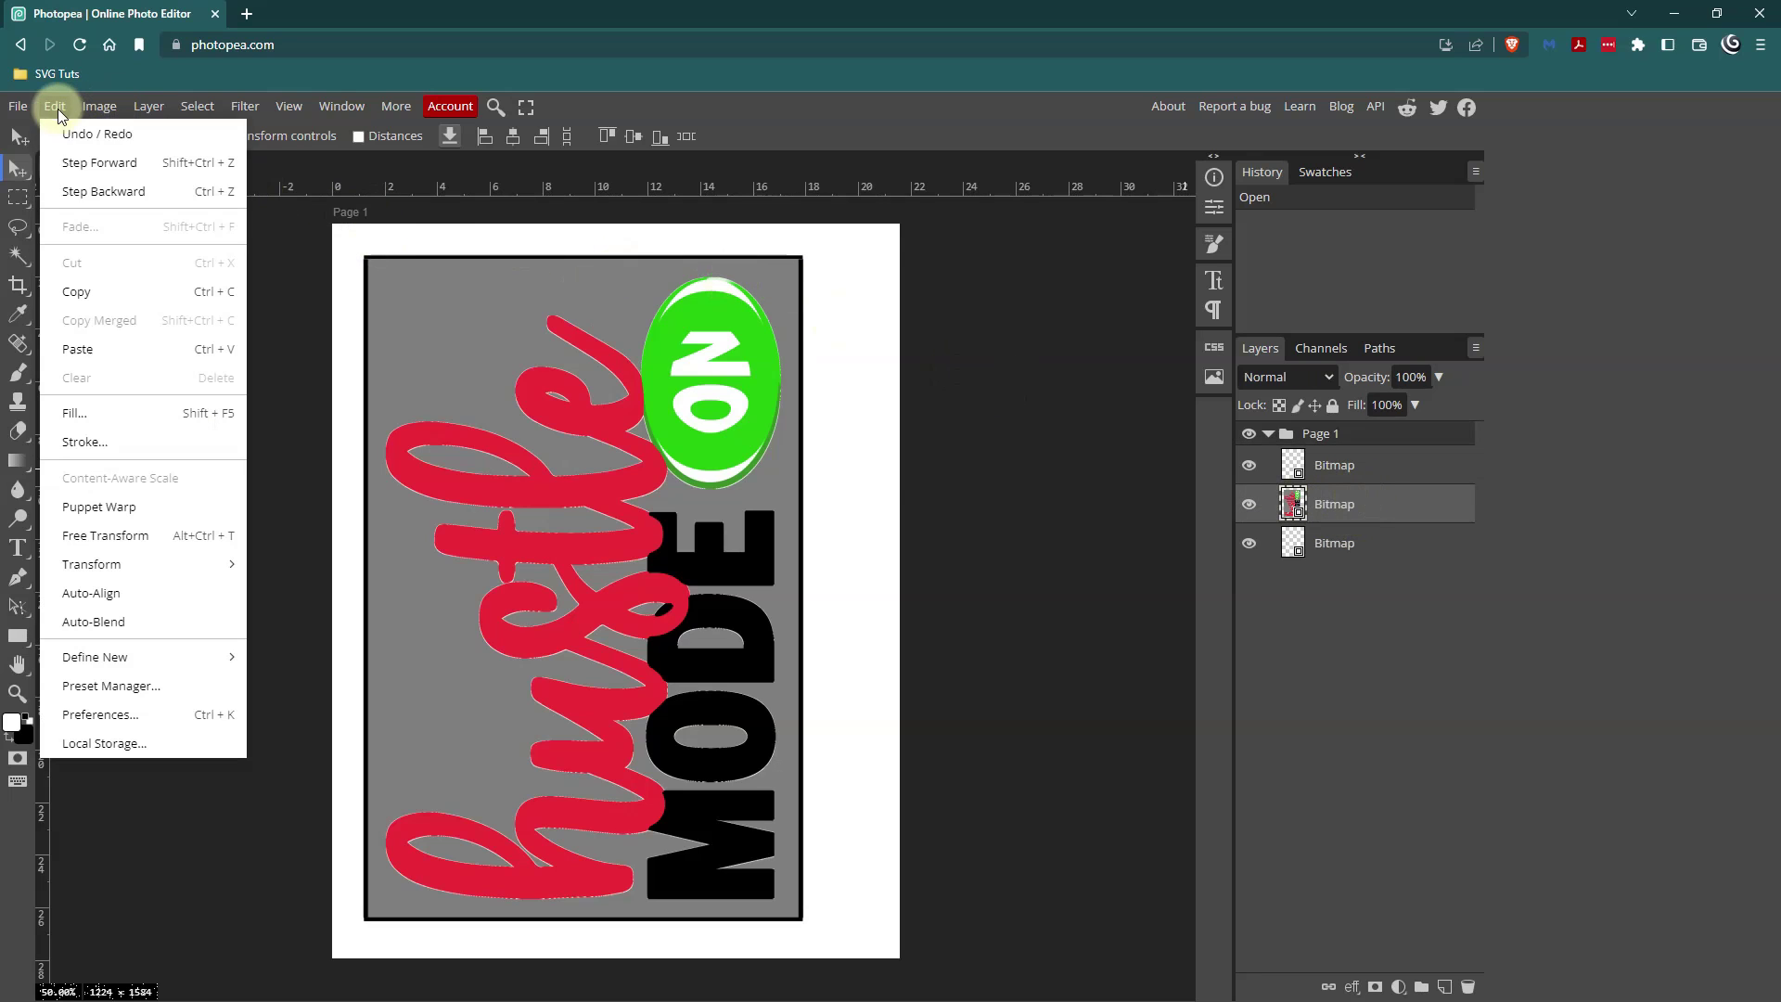
pyautogui.click(180, 545)
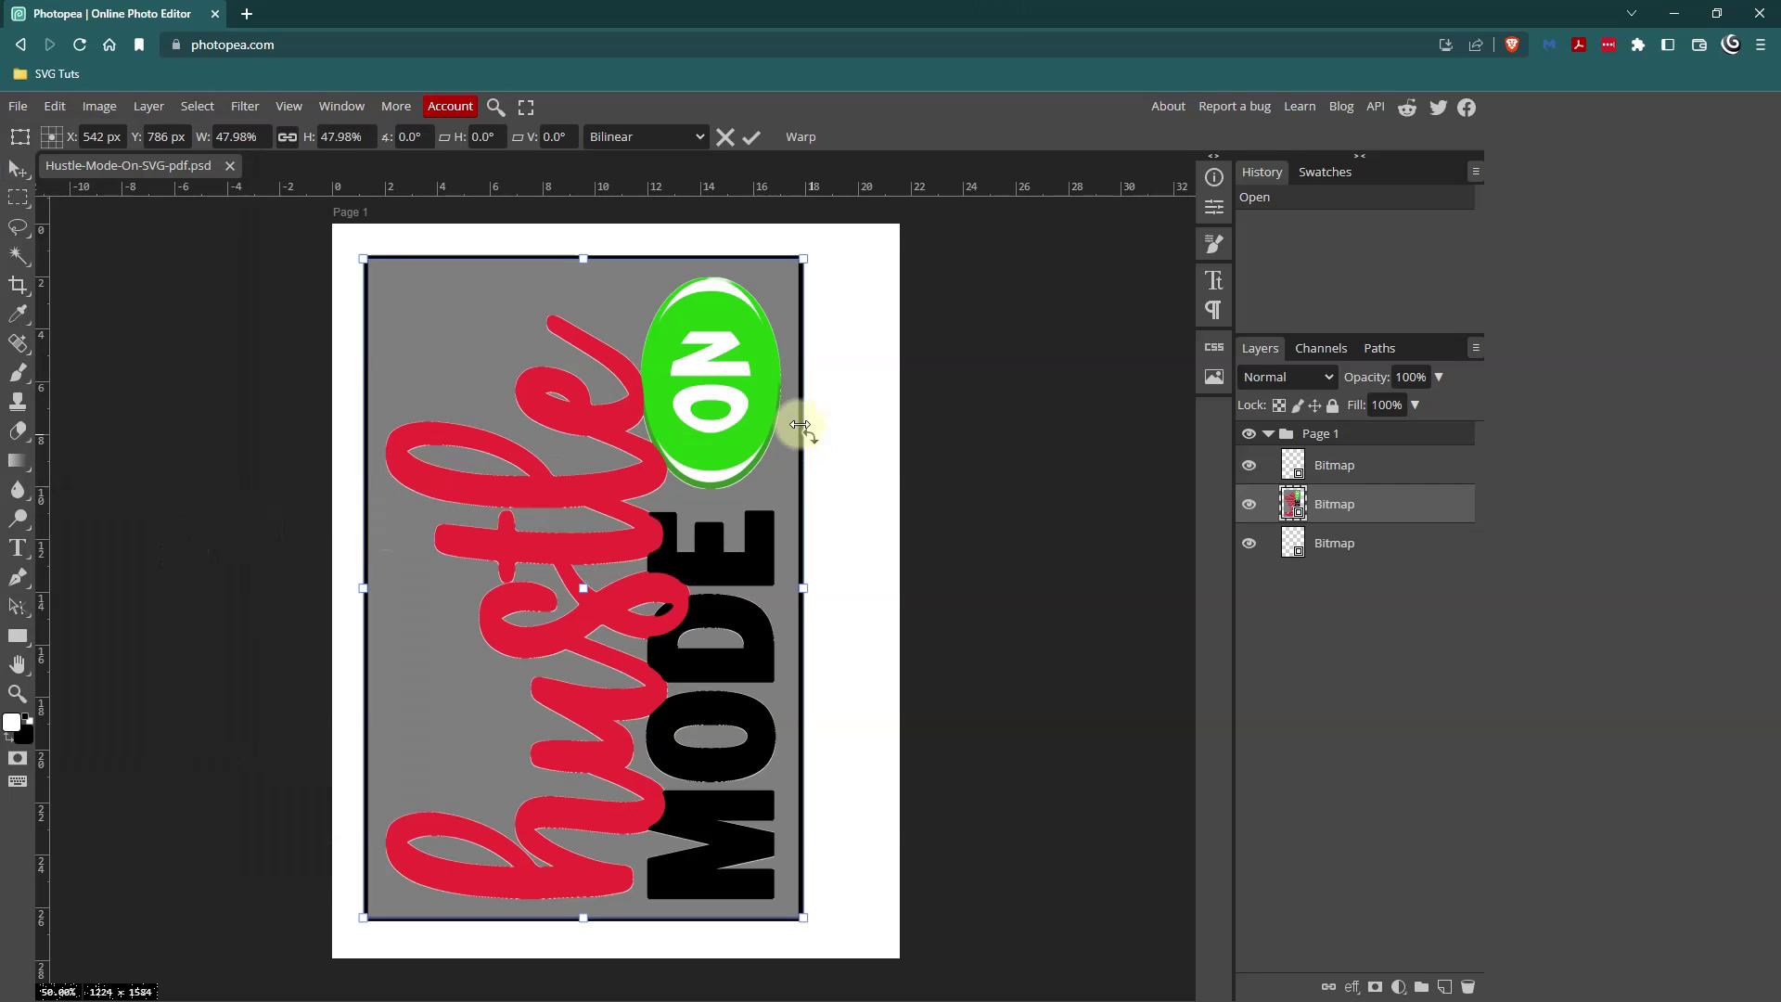
pyautogui.moveTo(805, 244); pyautogui.dragTo(964, 787)
pyautogui.click(766, 143)
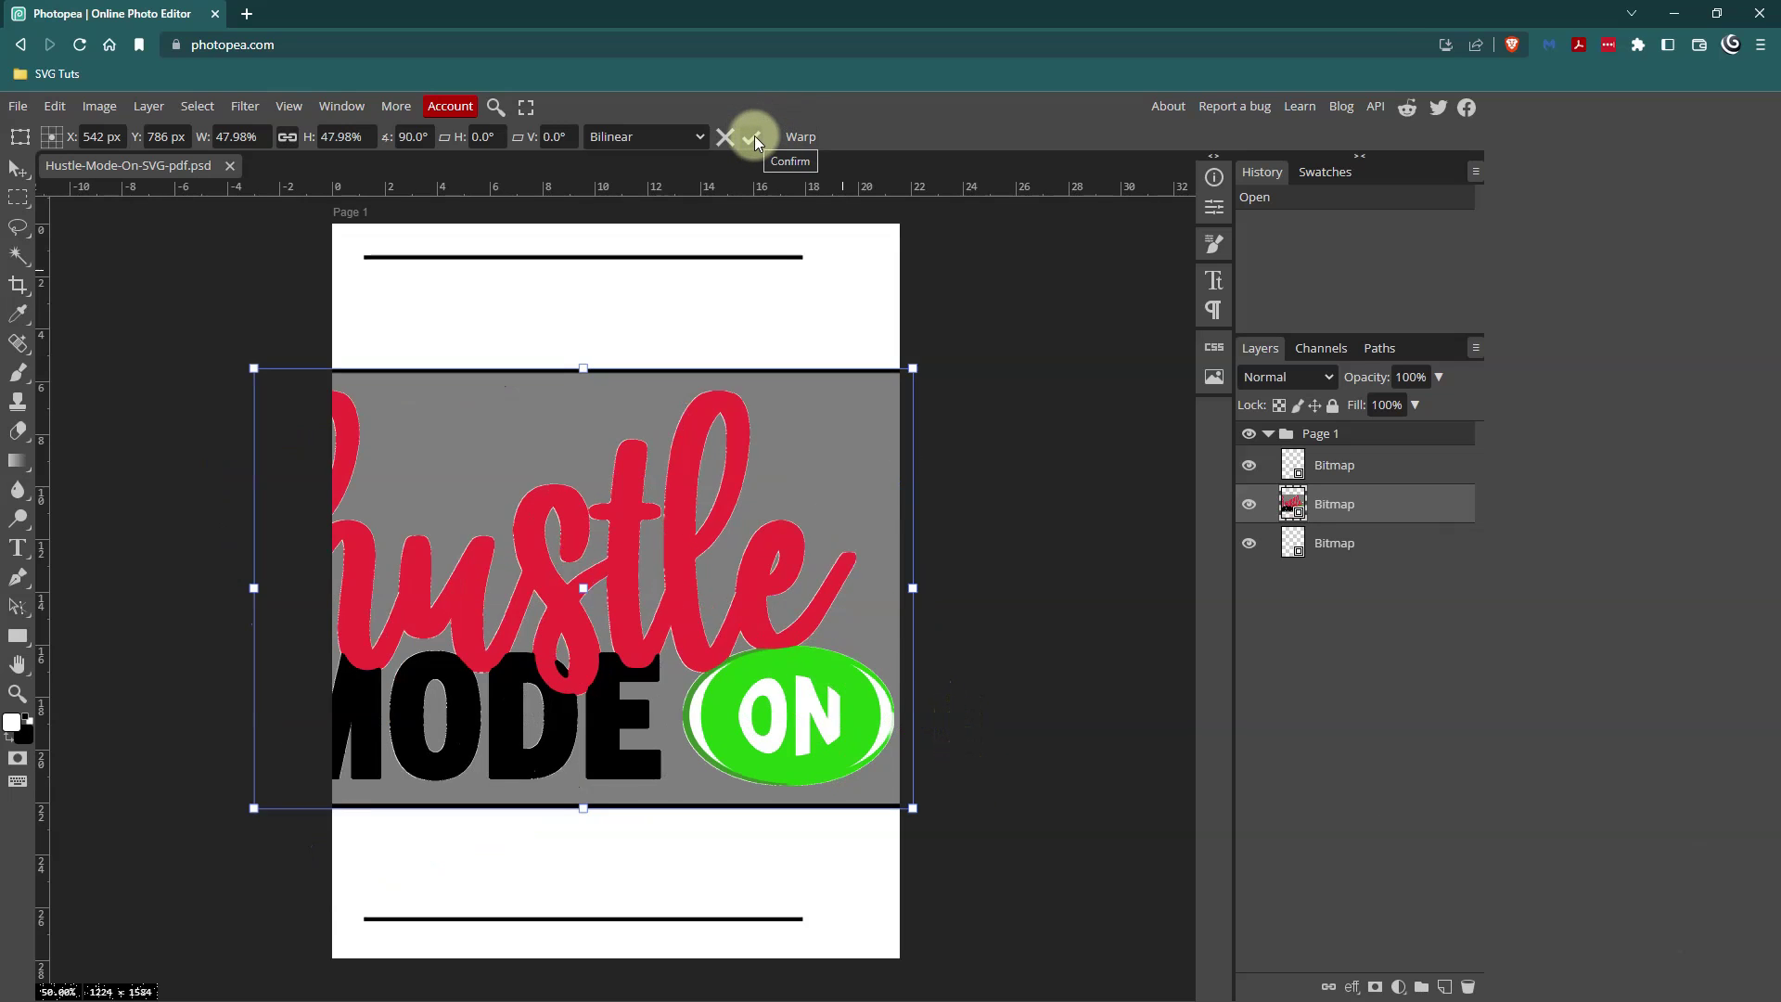
pyautogui.click(755, 137)
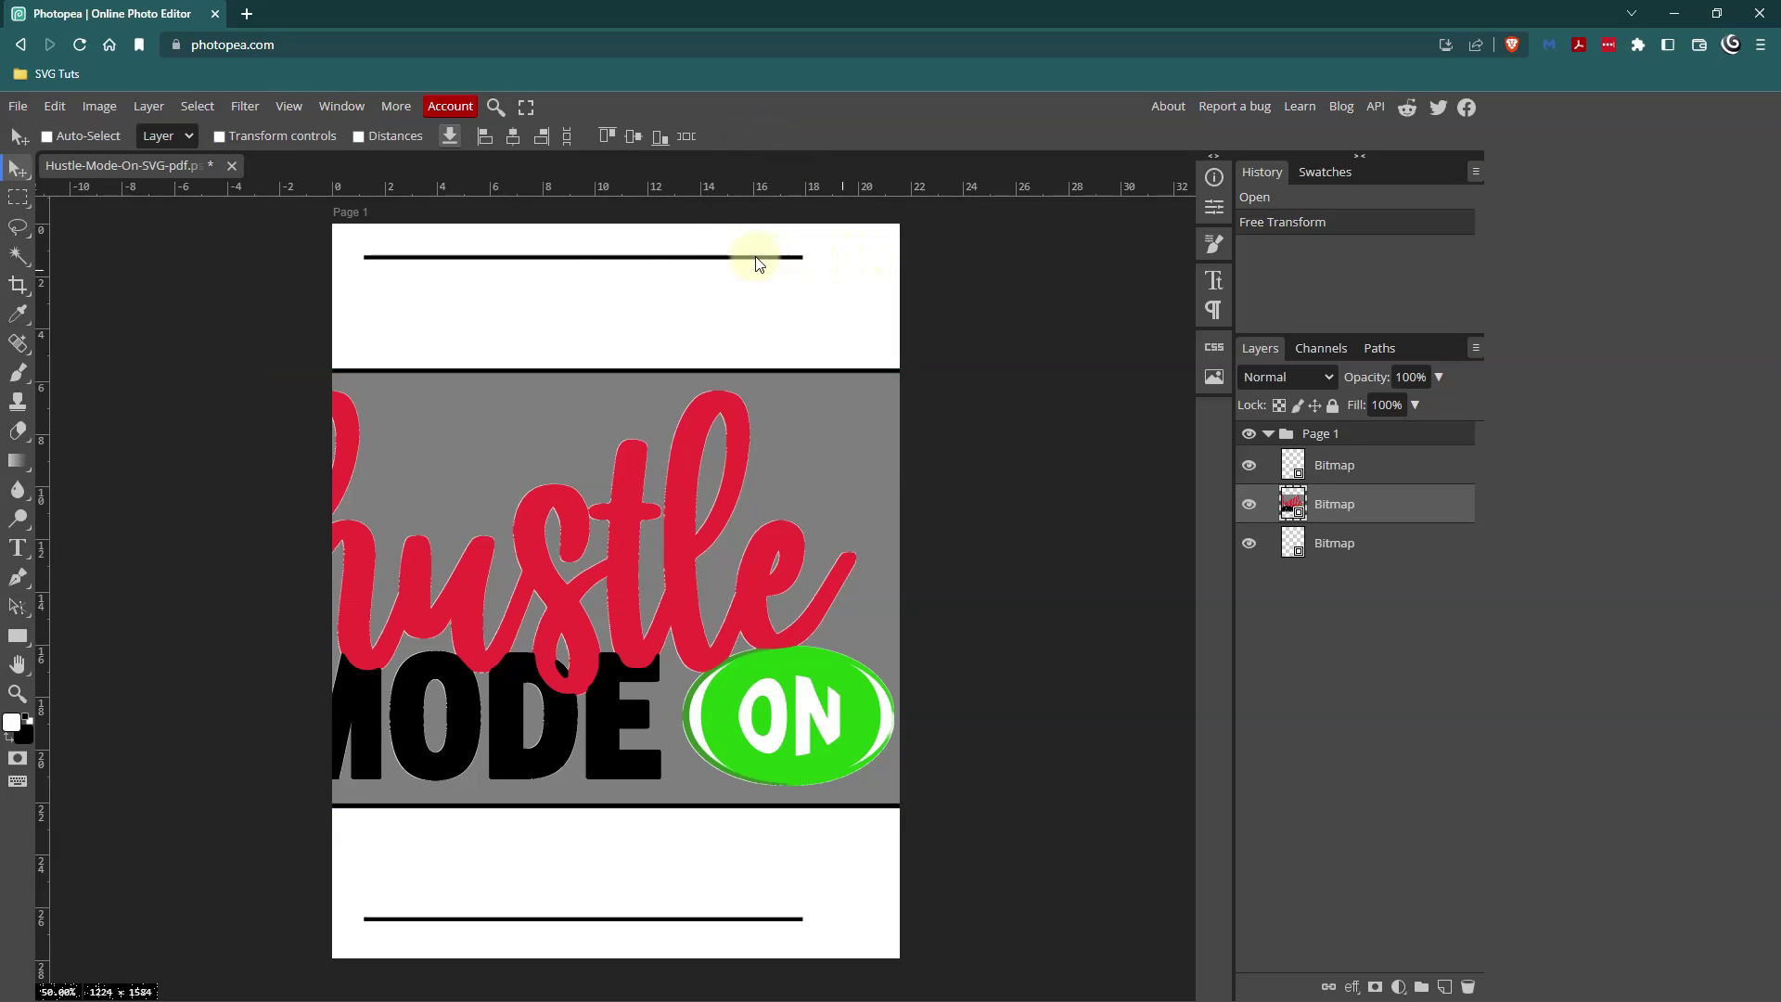
# - Delete the two extra Bitmap layers that hold the stray black lines above and below the design
pyautogui.click(1397, 471)
pyautogui.click(1389, 560)
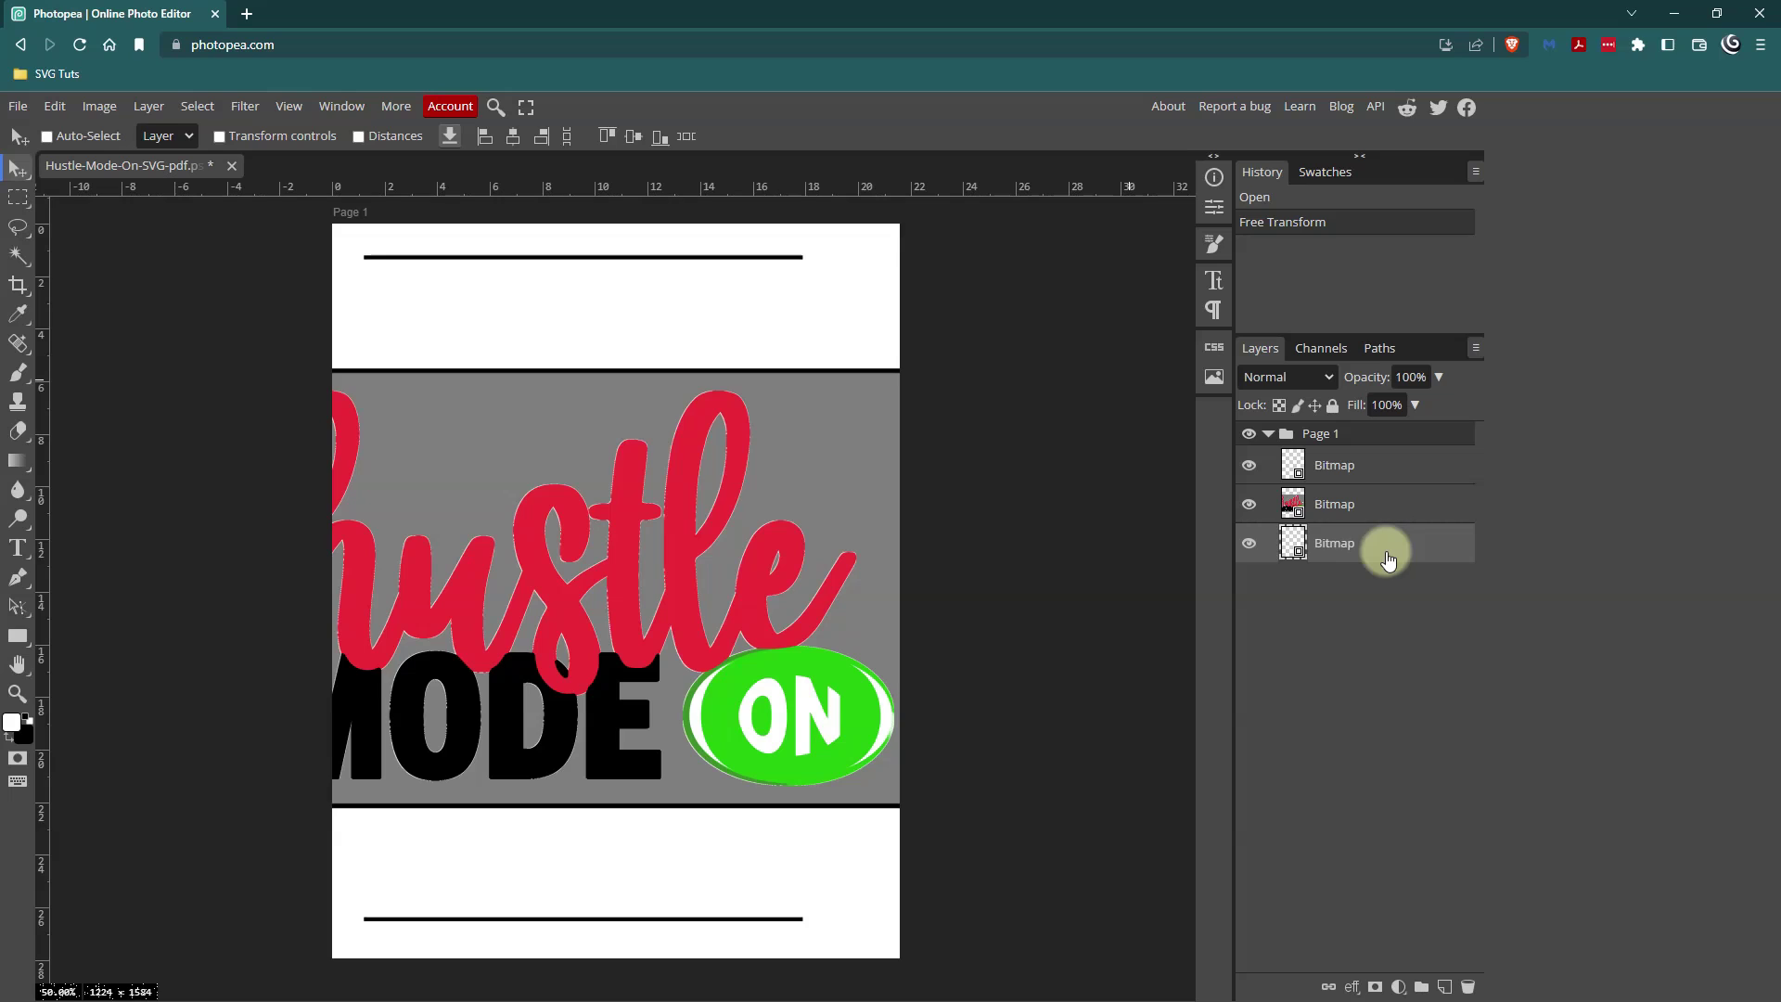
pyautogui.moveTo(1360, 553); pyautogui.dragTo(1470, 989)
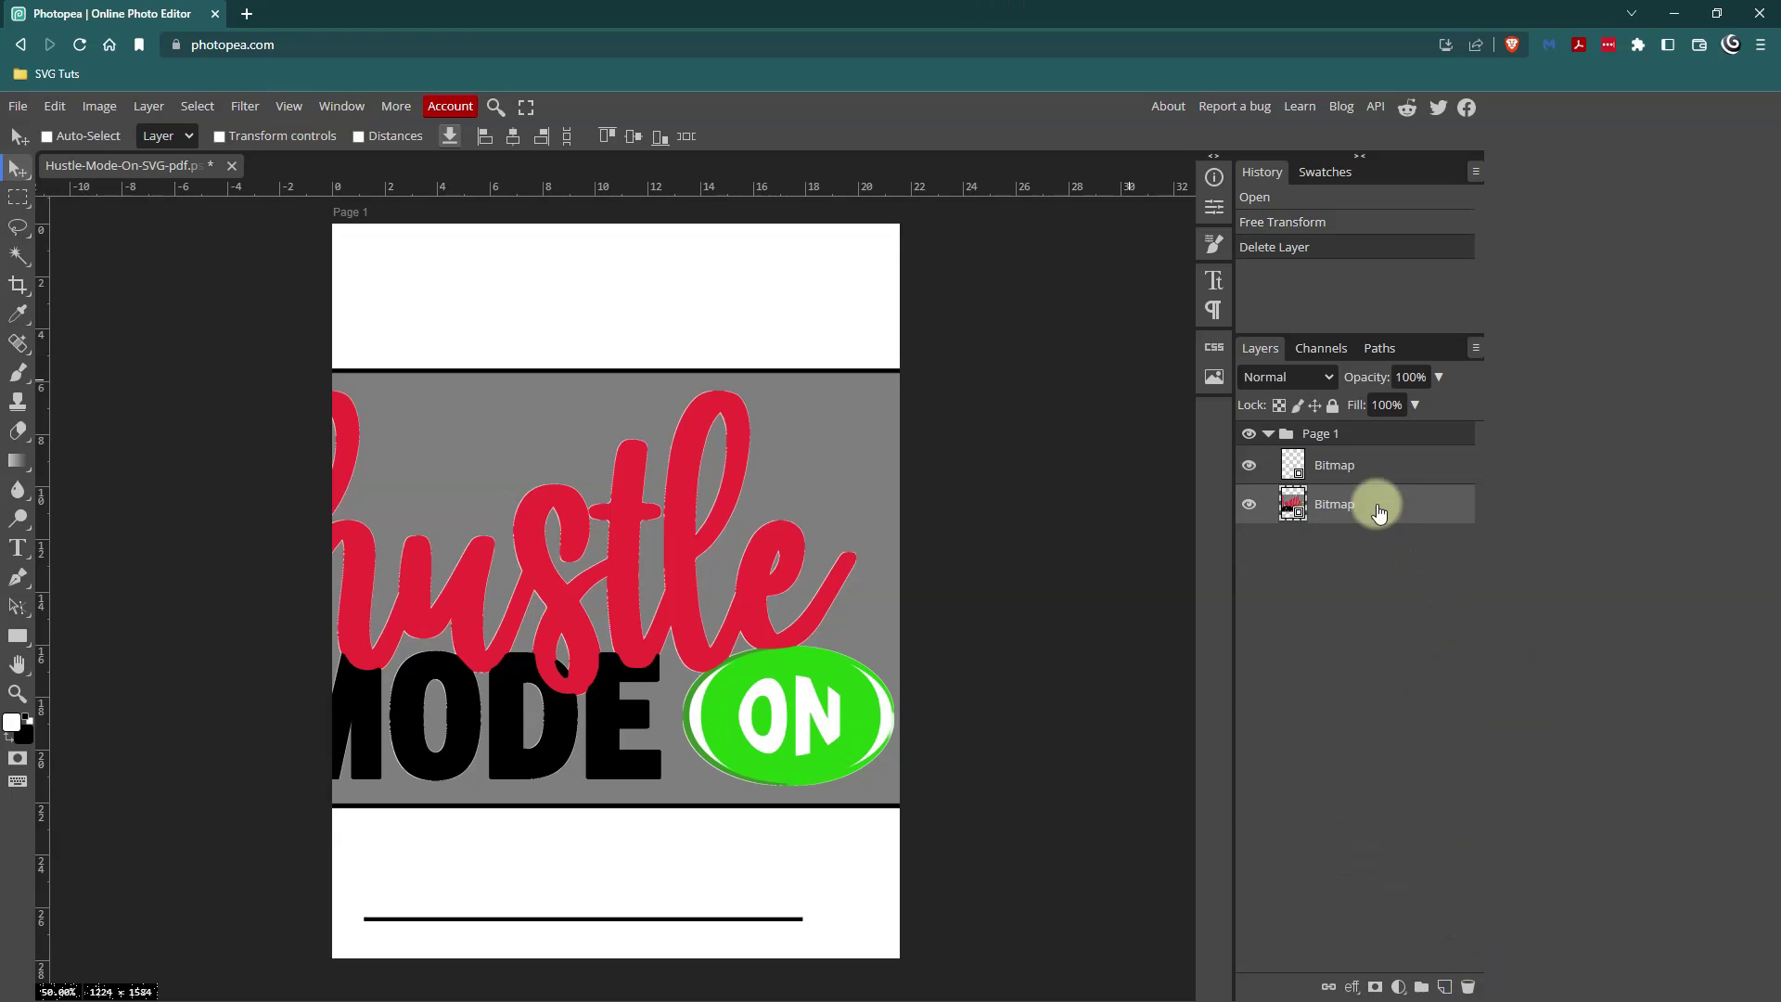
pyautogui.click(1357, 470)
pyautogui.moveTo(1356, 470); pyautogui.dragTo(1470, 989)
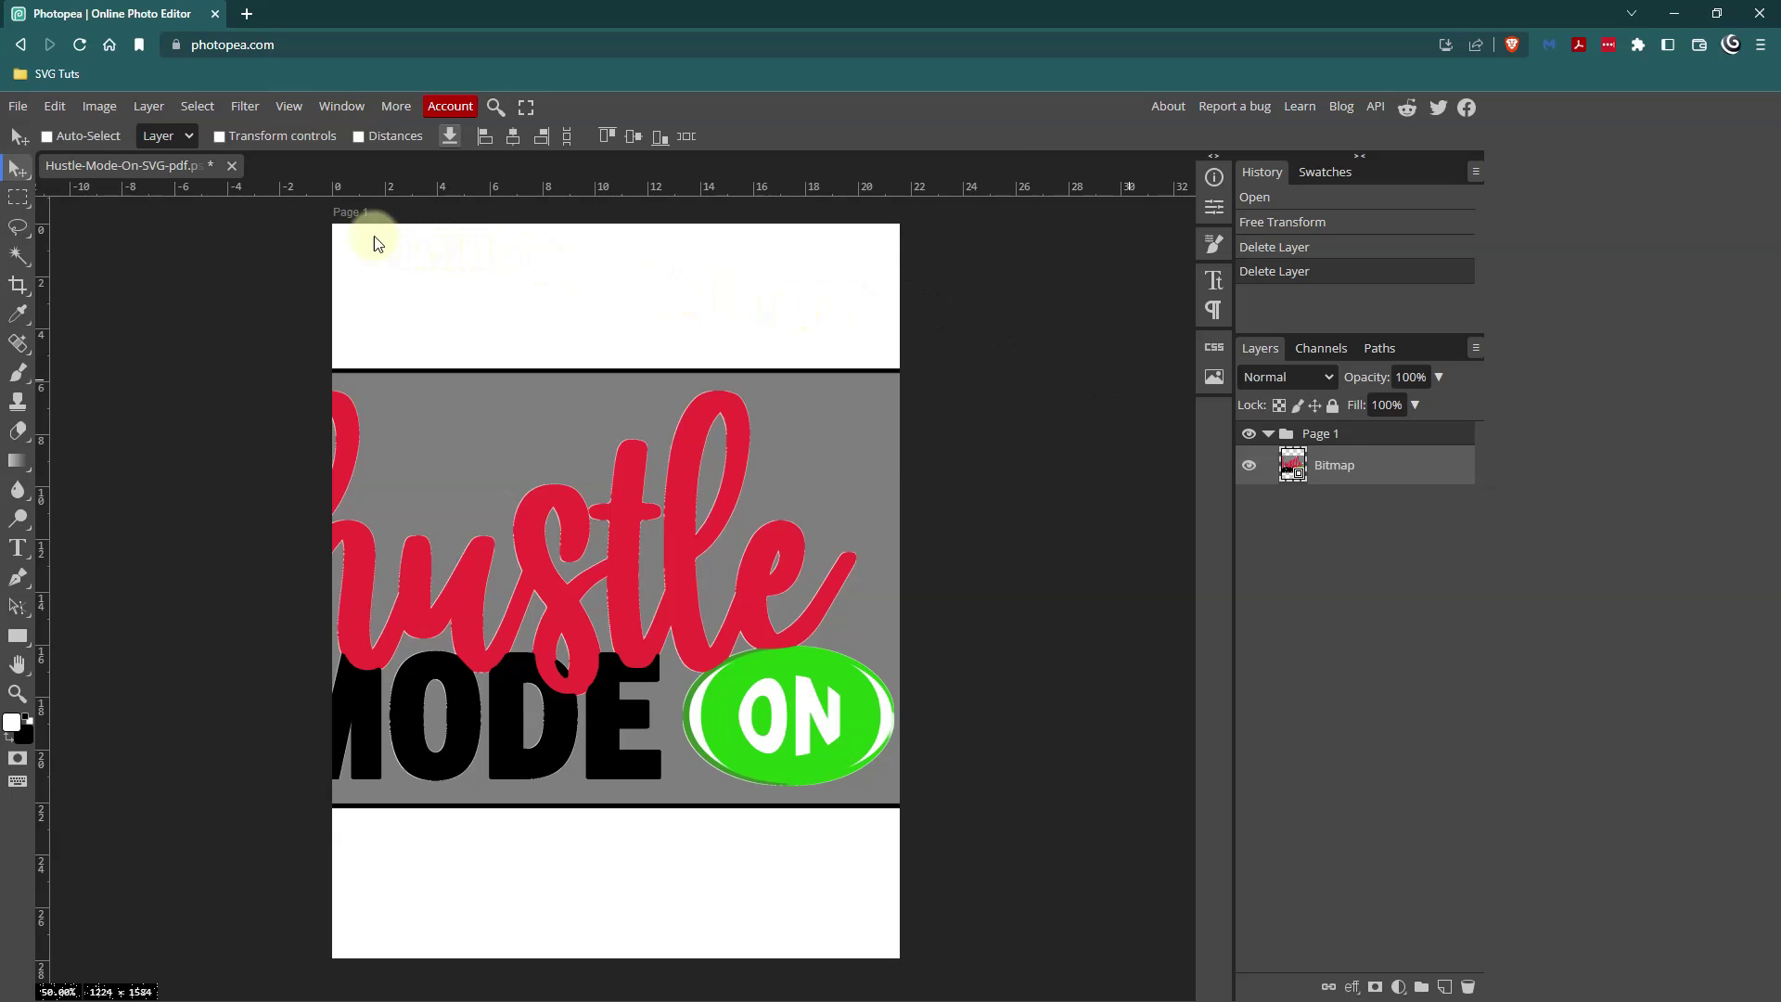
# - Create a new project 1600 pixels wide and 1300 pixels high at 300 DPI with a white background
pyautogui.click(17, 106)
pyautogui.click(37, 124)
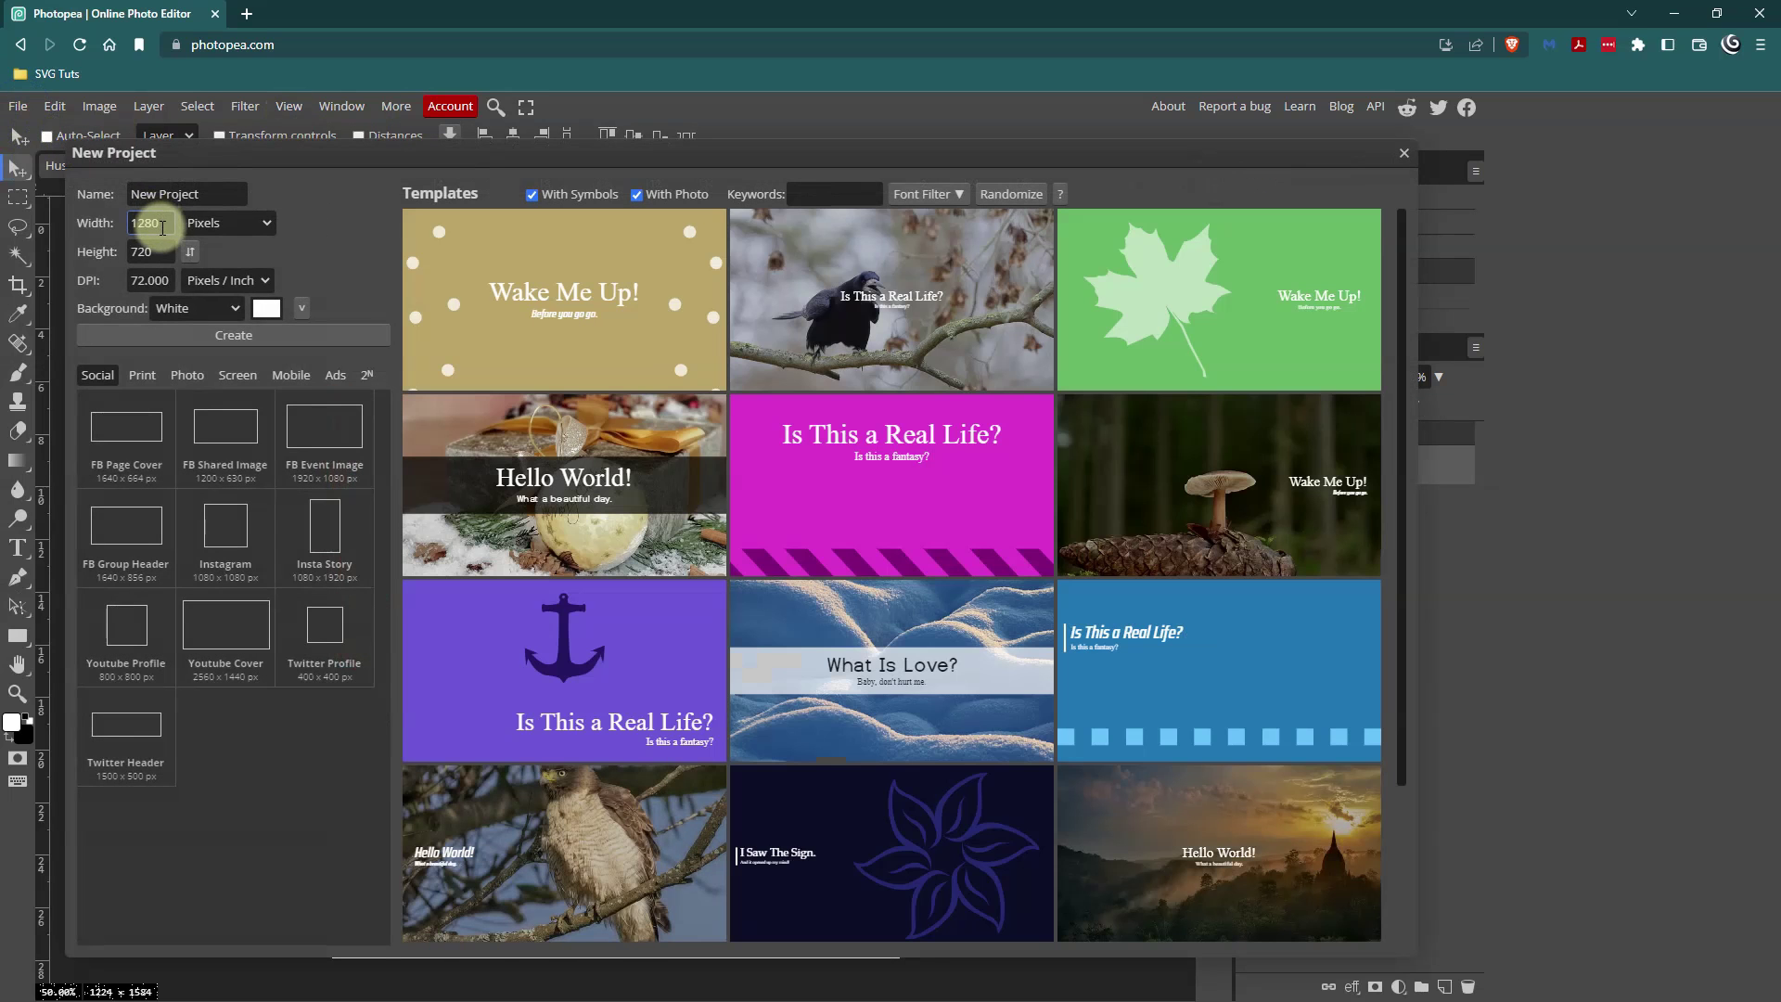
pyautogui.write('1600')
pyautogui.press('Tab')
pyautogui.write('1300')
pyautogui.press('Tab')
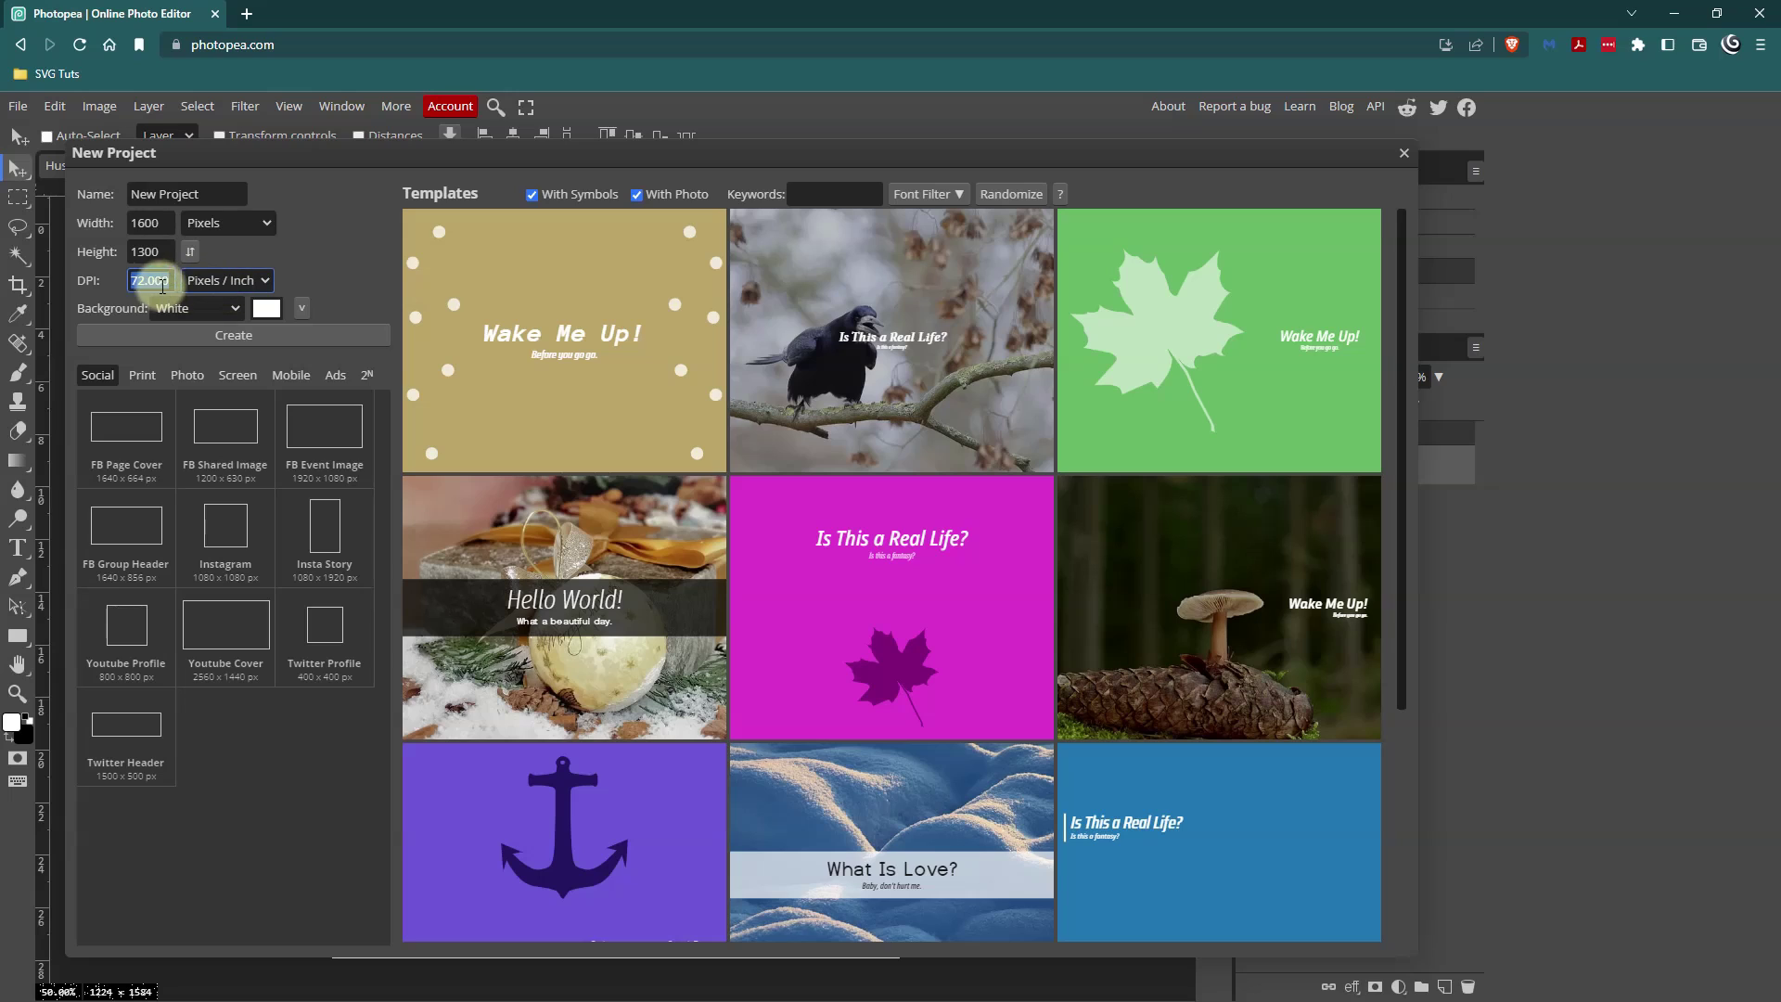
pyautogui.write('300')
pyautogui.press('Tab')
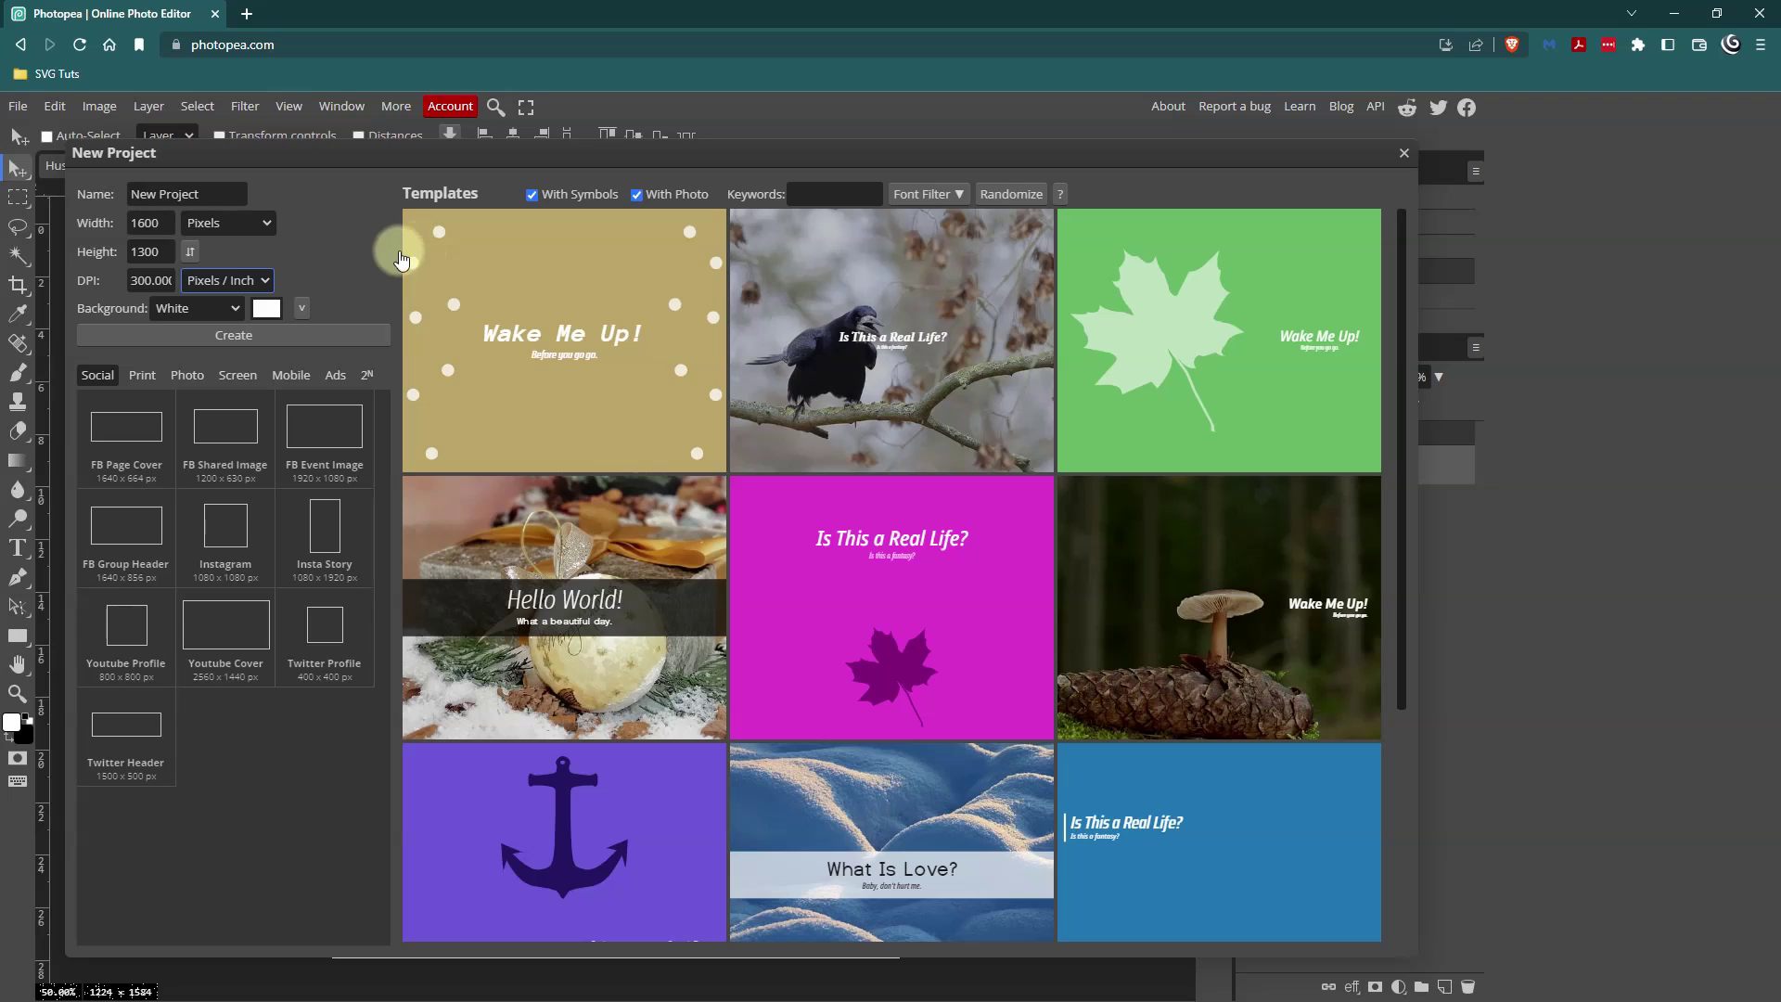
pyautogui.click(246, 336)
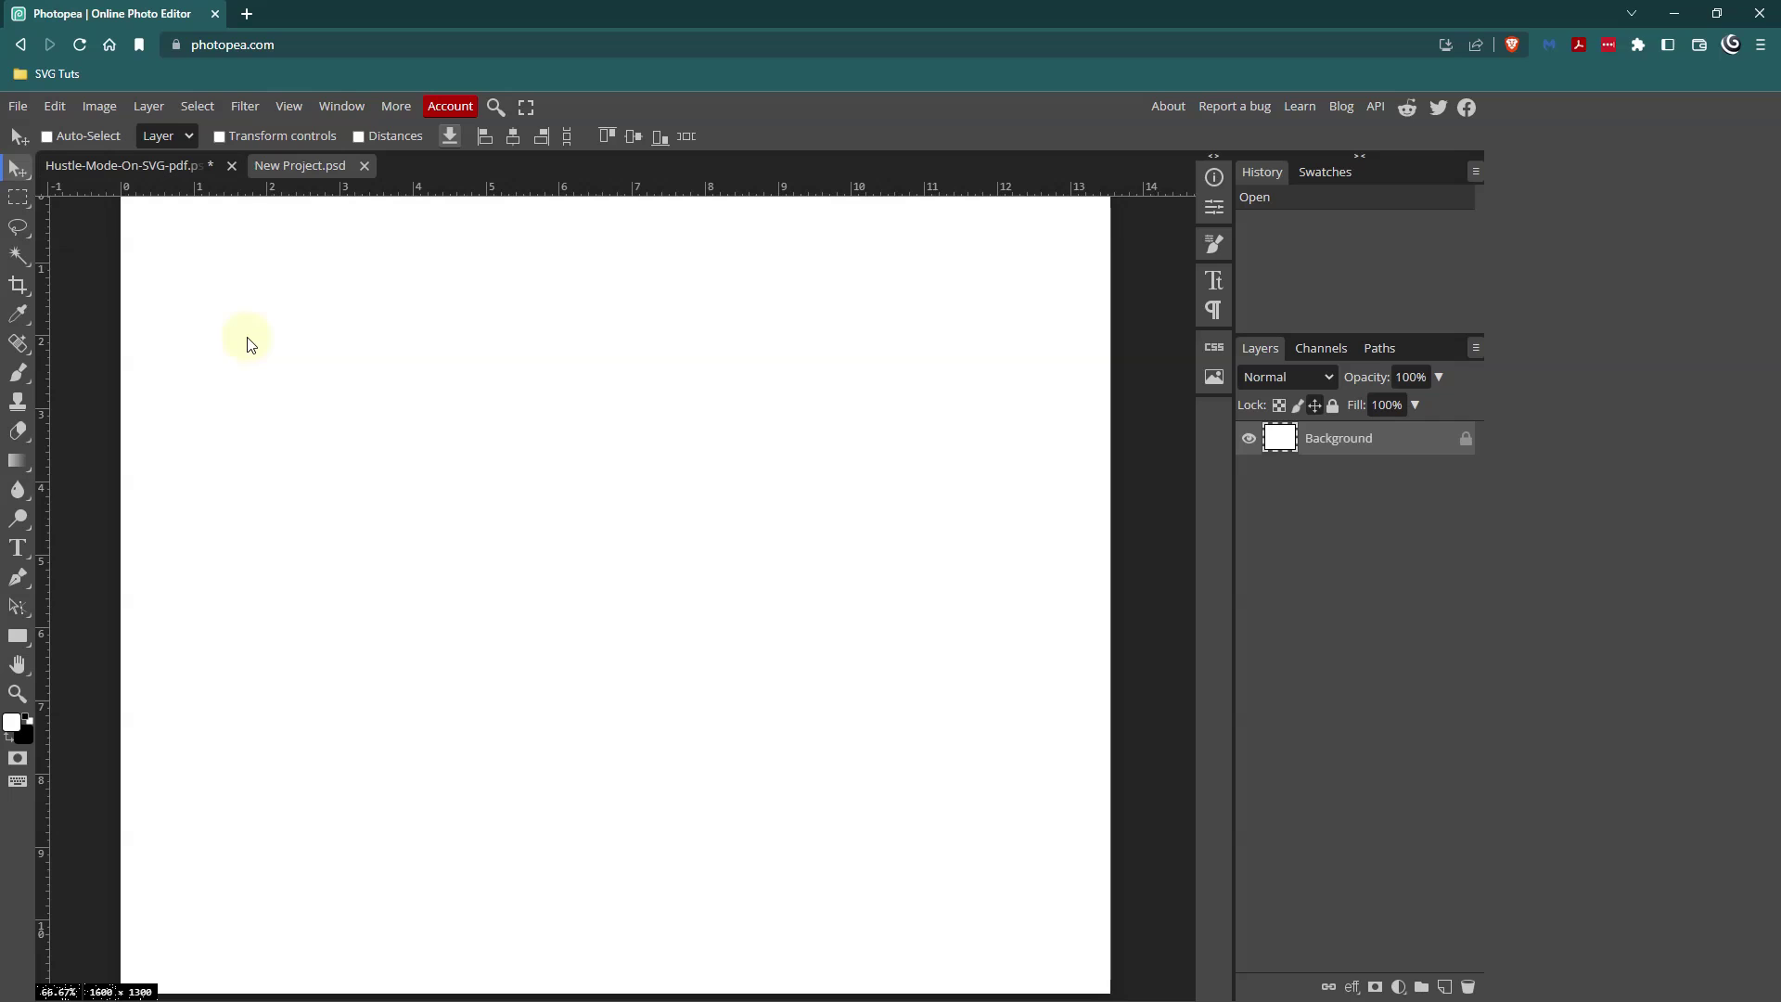
# - Duplicate the design's Bitmap layer from the Hustle-Mode-On-SVG document into New Project.psd
pyautogui.click(130, 164)
pyautogui.click(1430, 454)
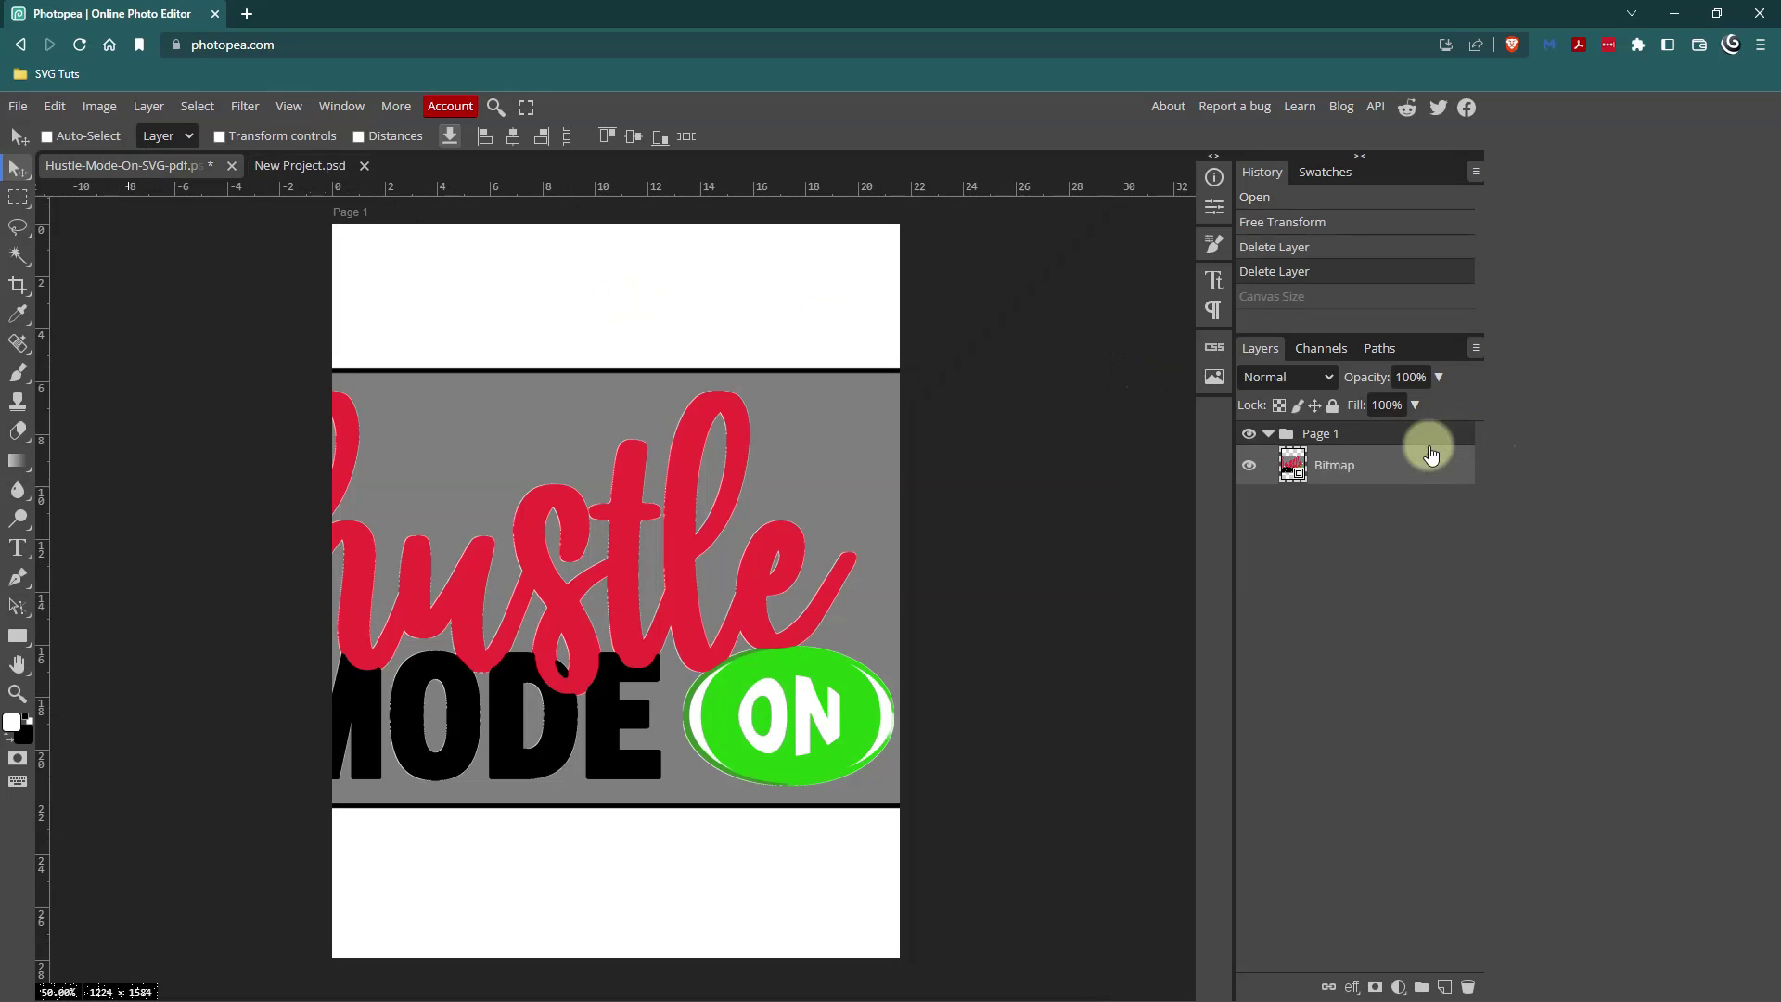
pyautogui.rightClick(1368, 470)
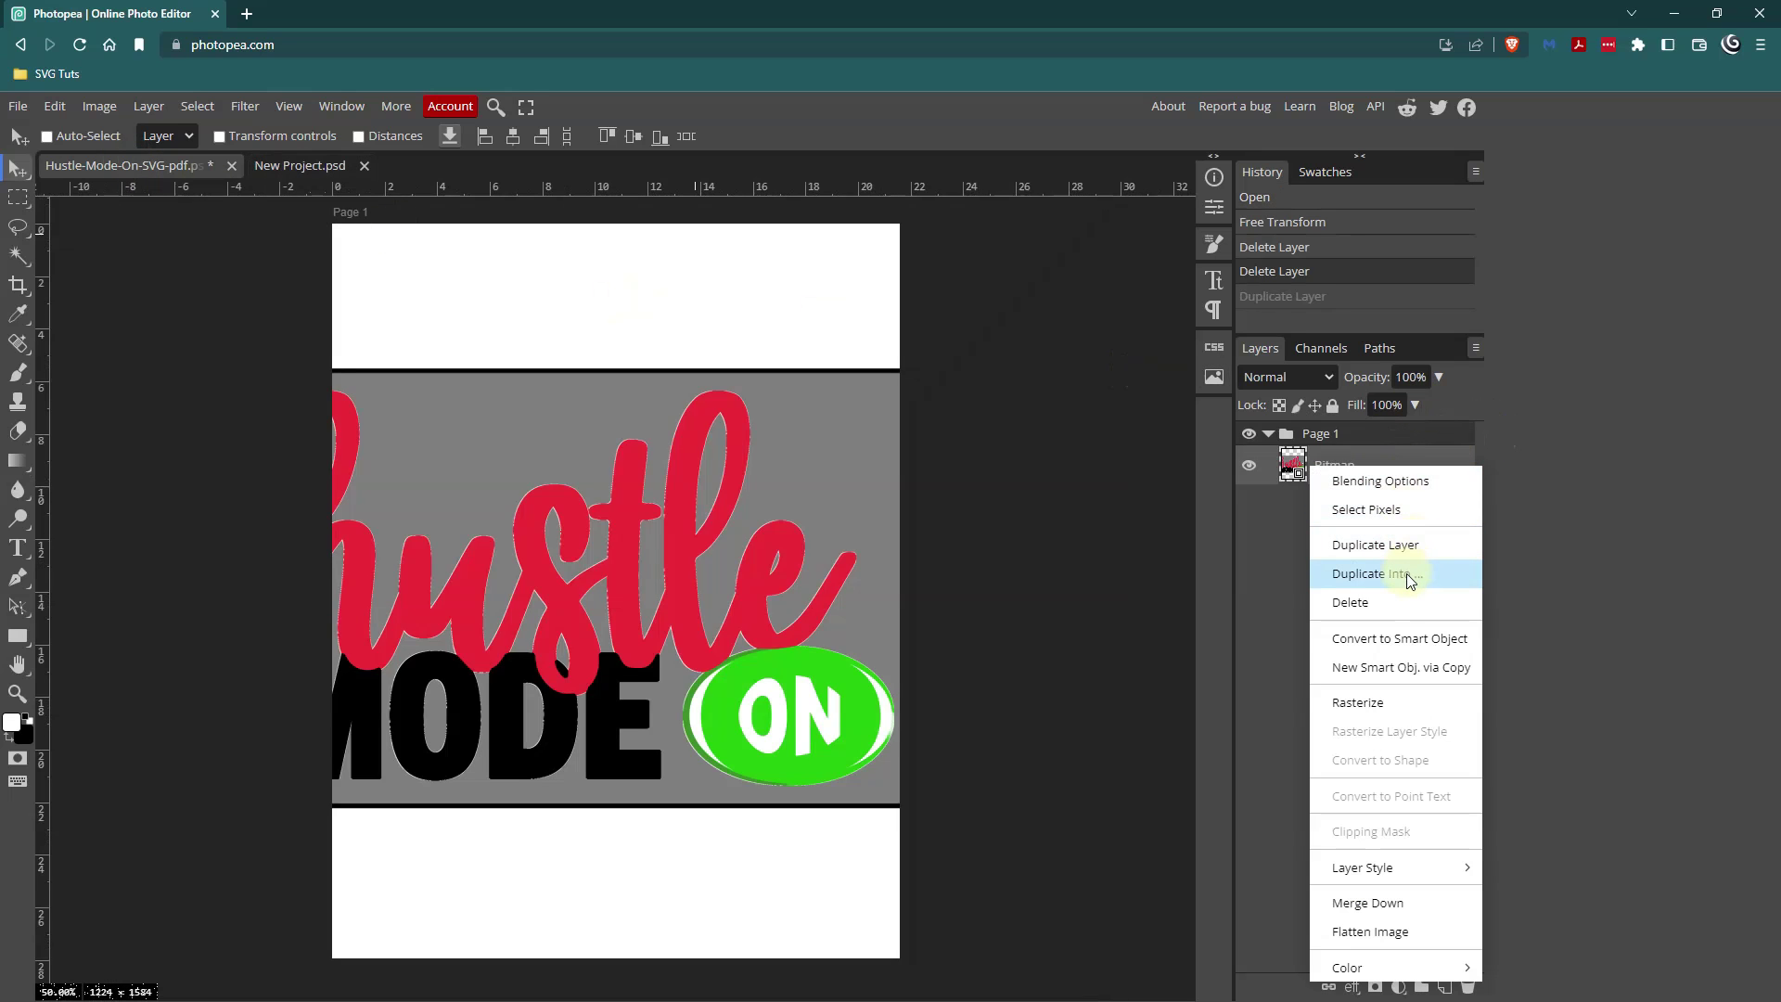
pyautogui.click(1429, 575)
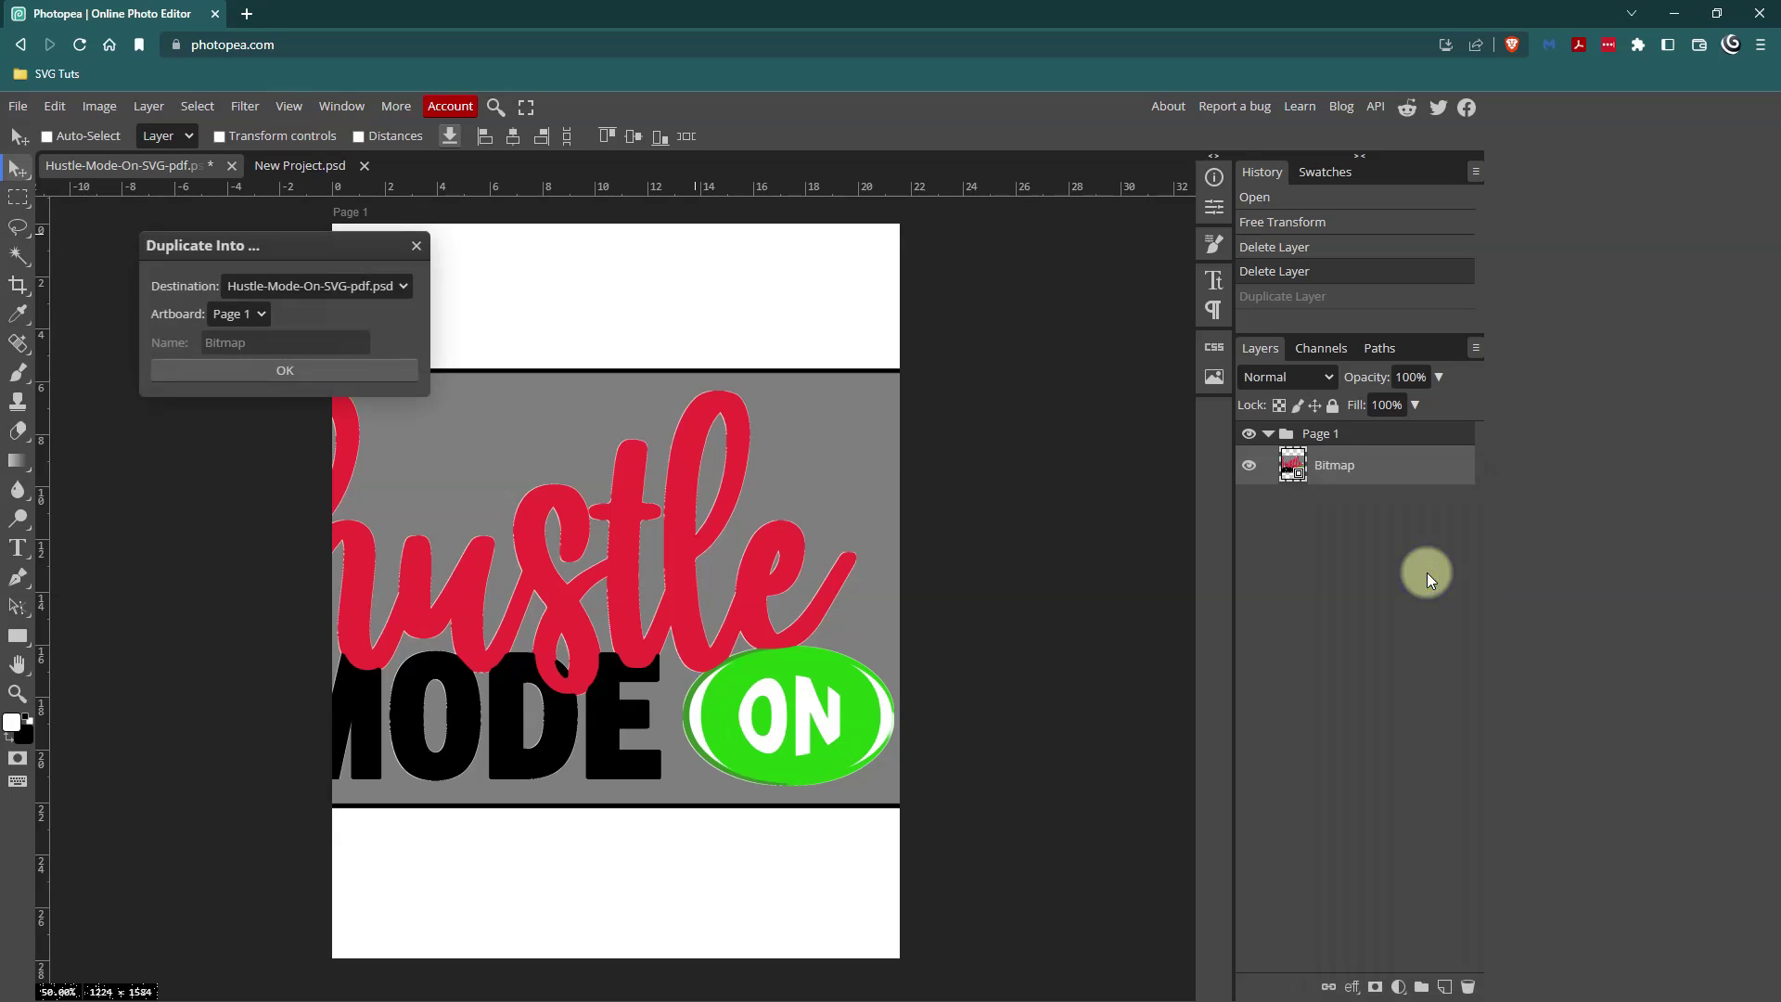
pyautogui.click(381, 286)
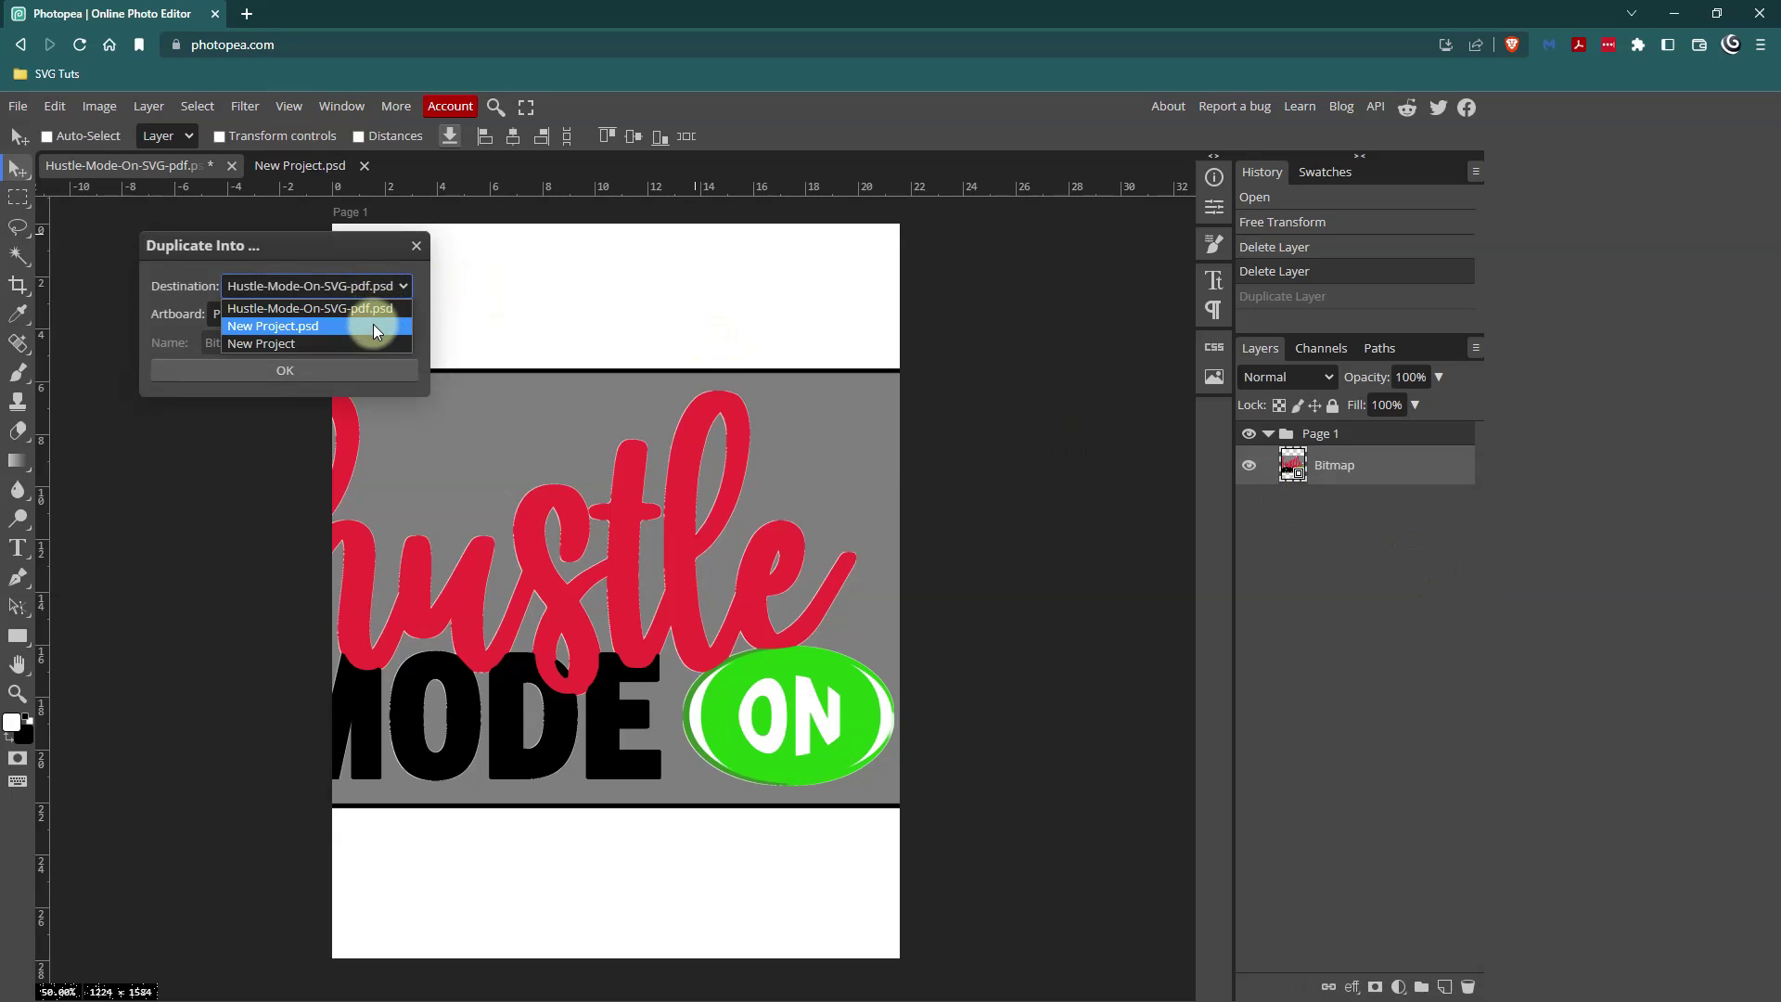
pyautogui.click(373, 326)
pyautogui.click(324, 371)
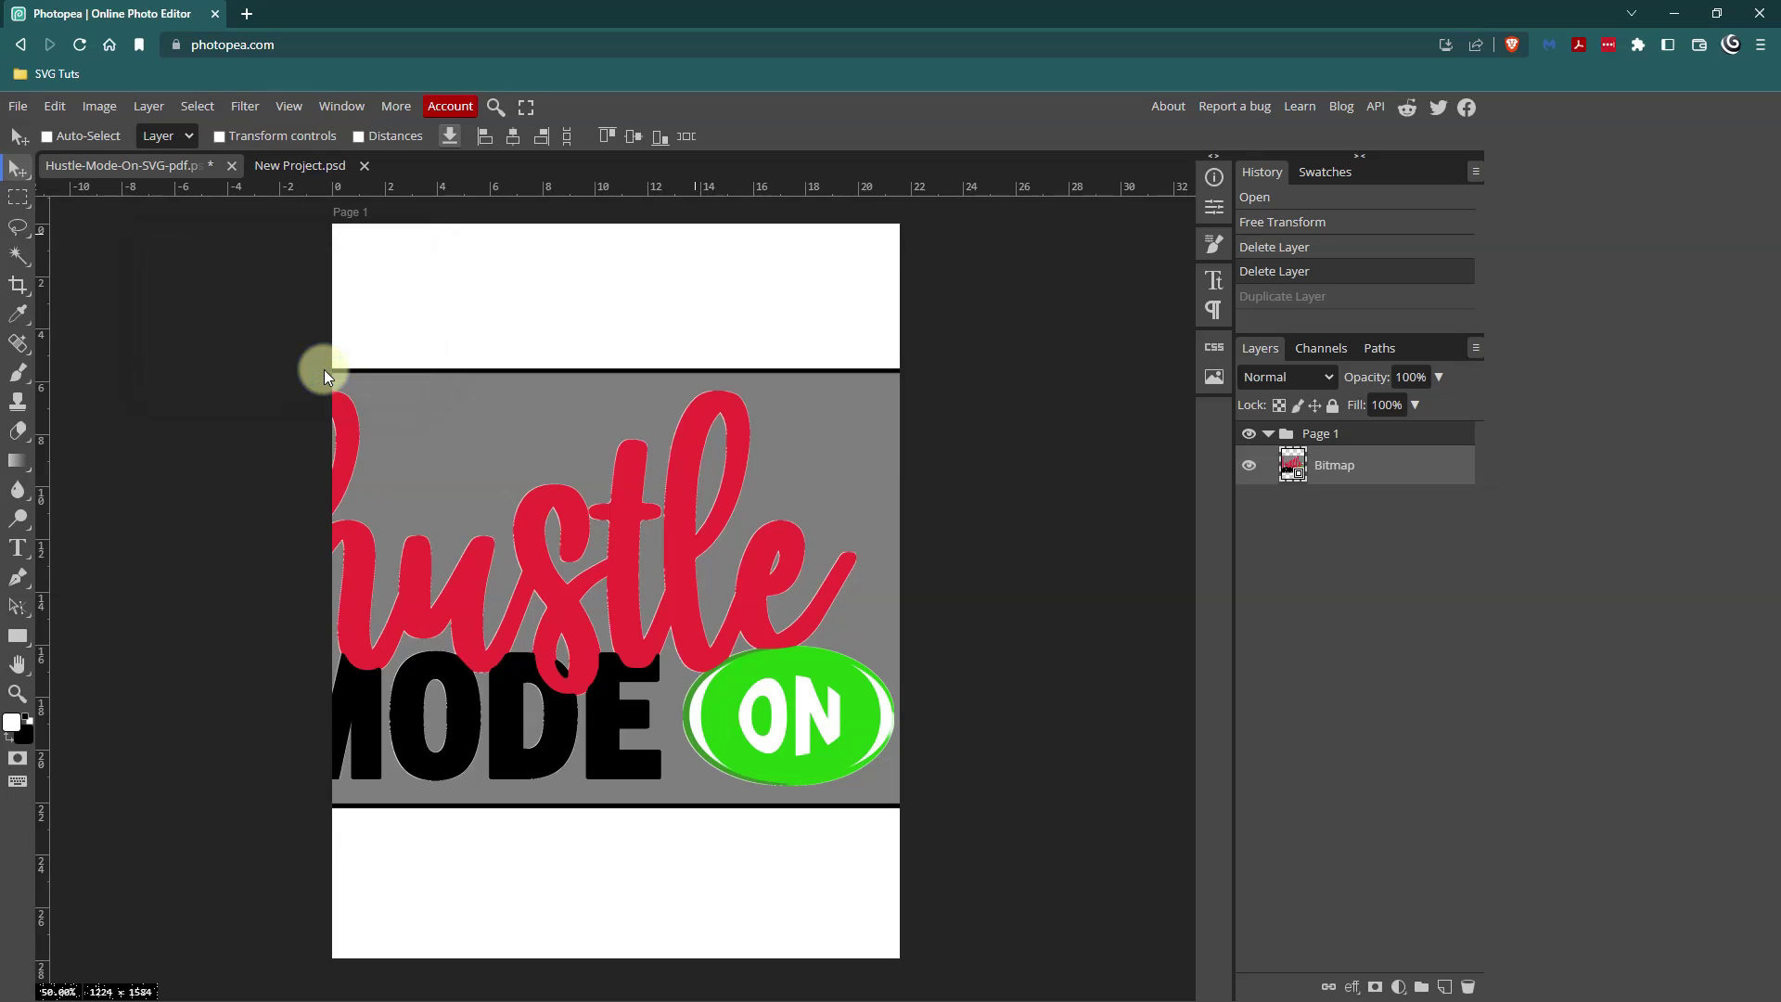
# - In New Project.psd, move the whole design onto the middle of the canvas and delete the white Background layer
pyautogui.click(307, 171)
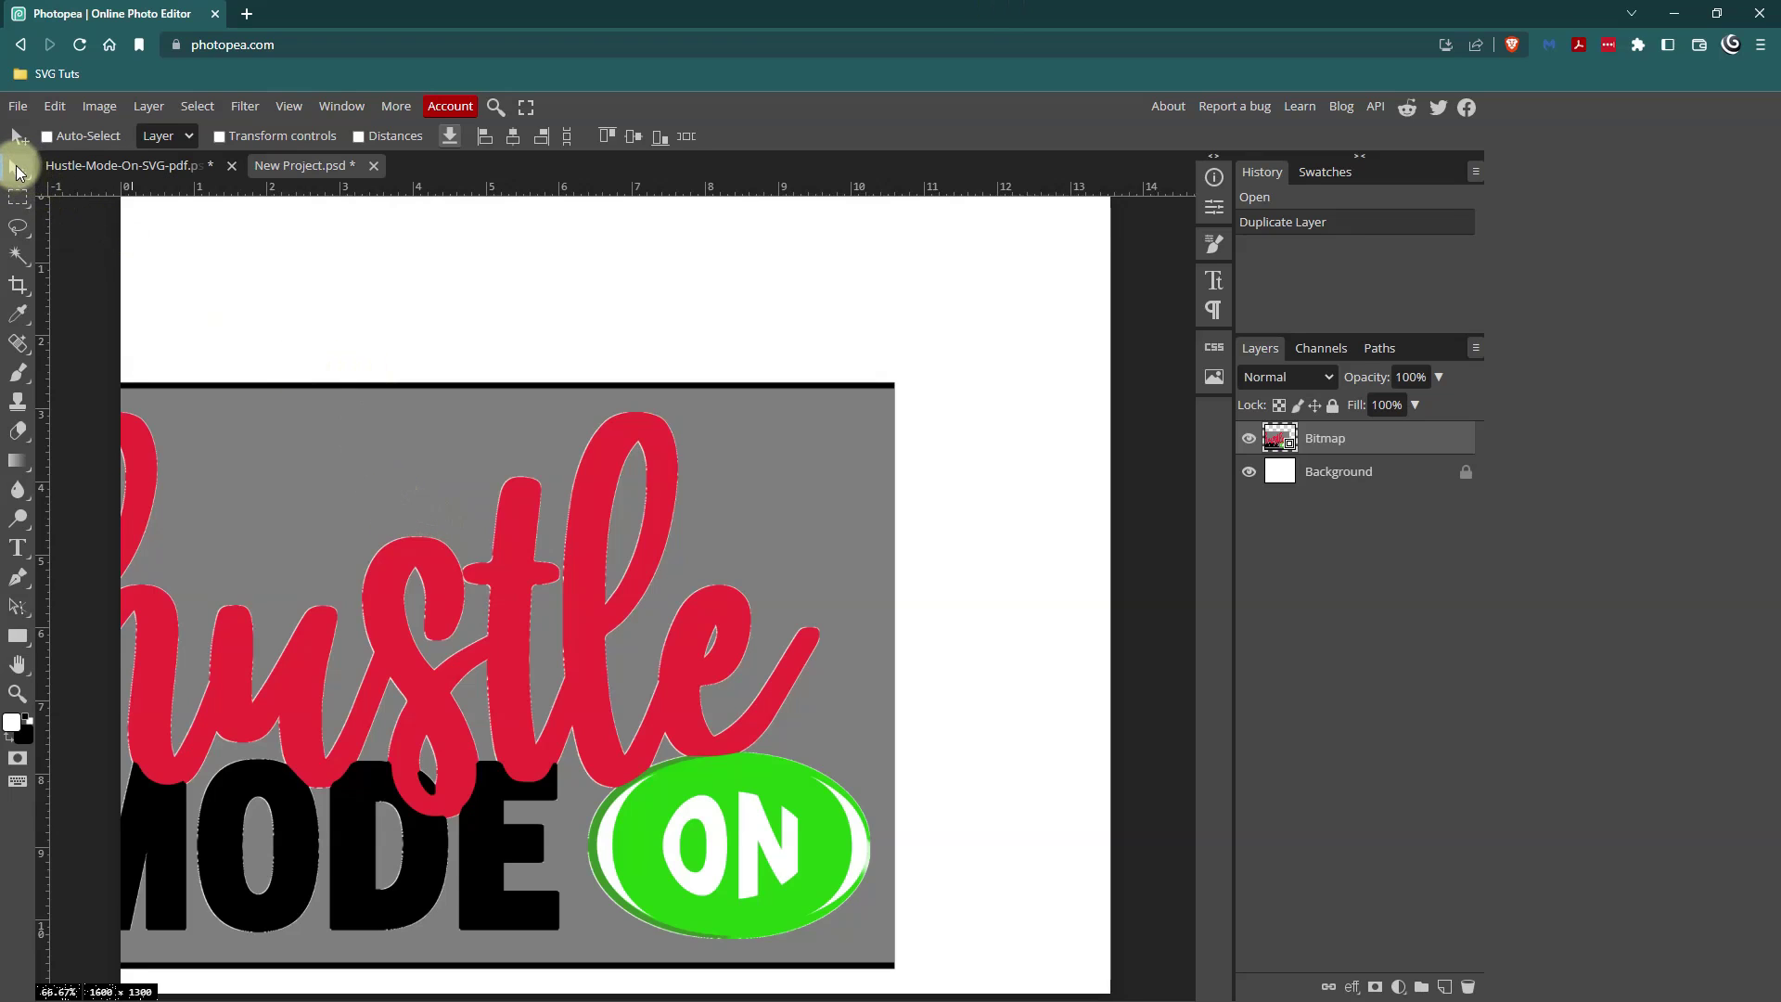
pyautogui.moveTo(347, 492); pyautogui.dragTo(505, 409)
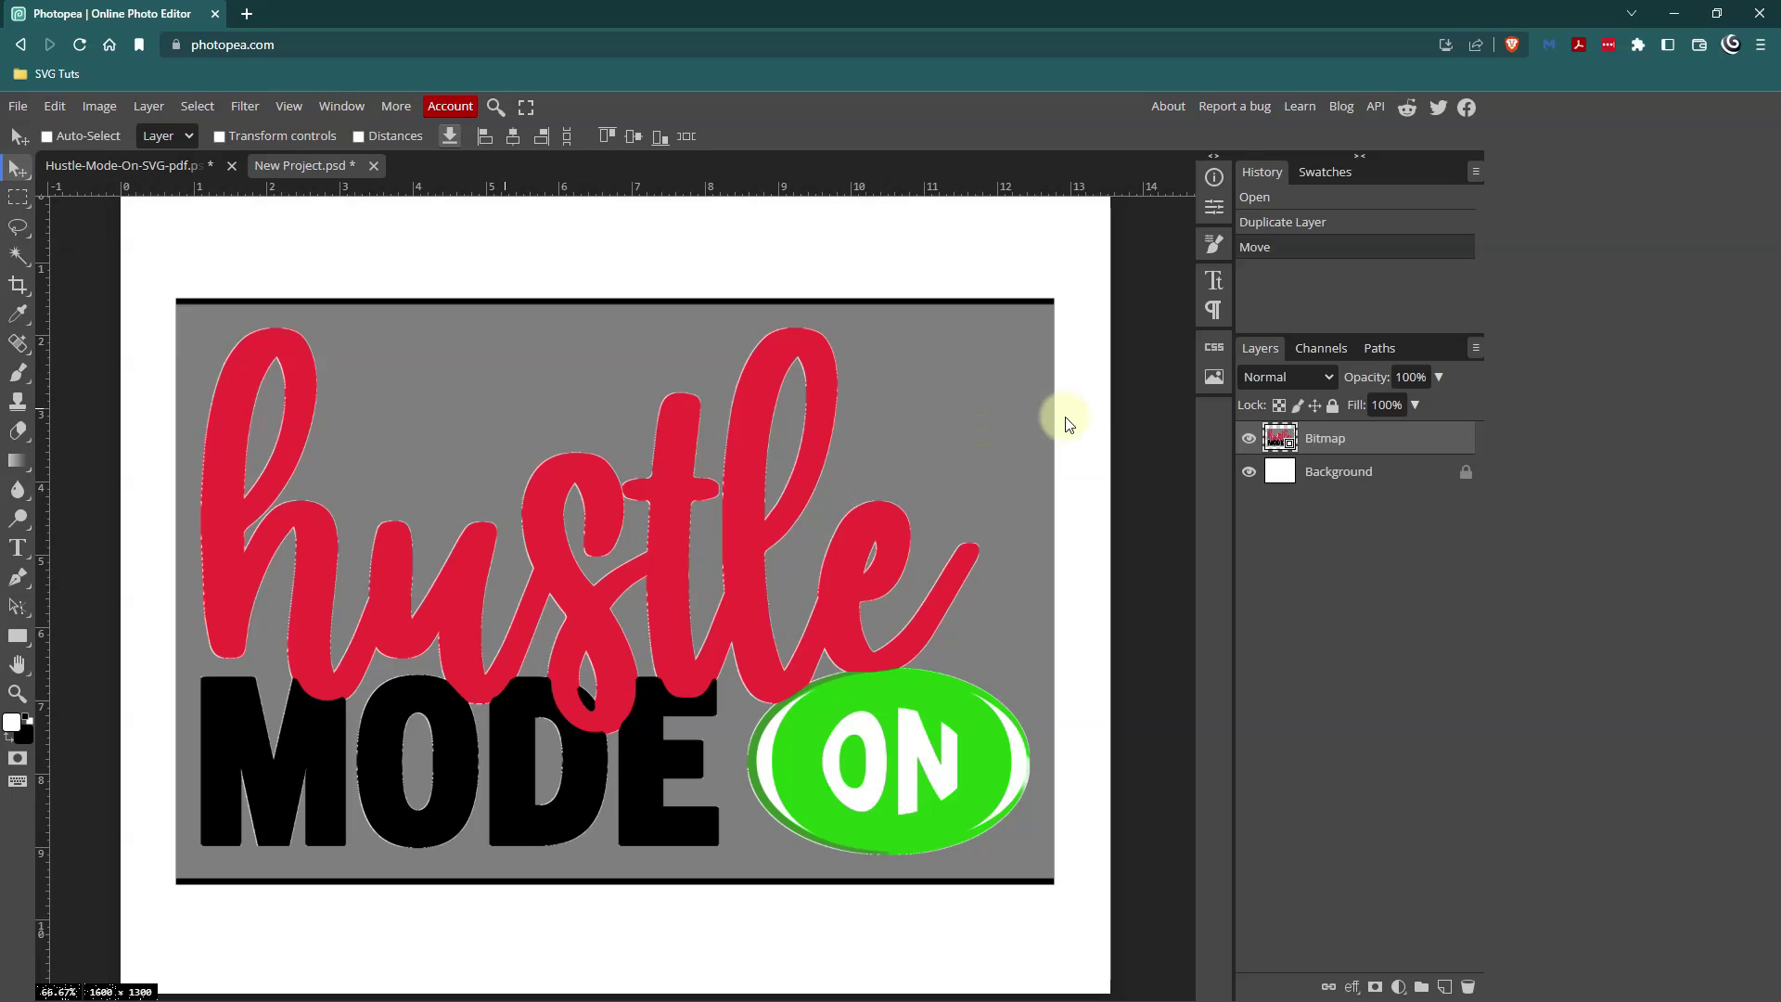
pyautogui.click(1385, 473)
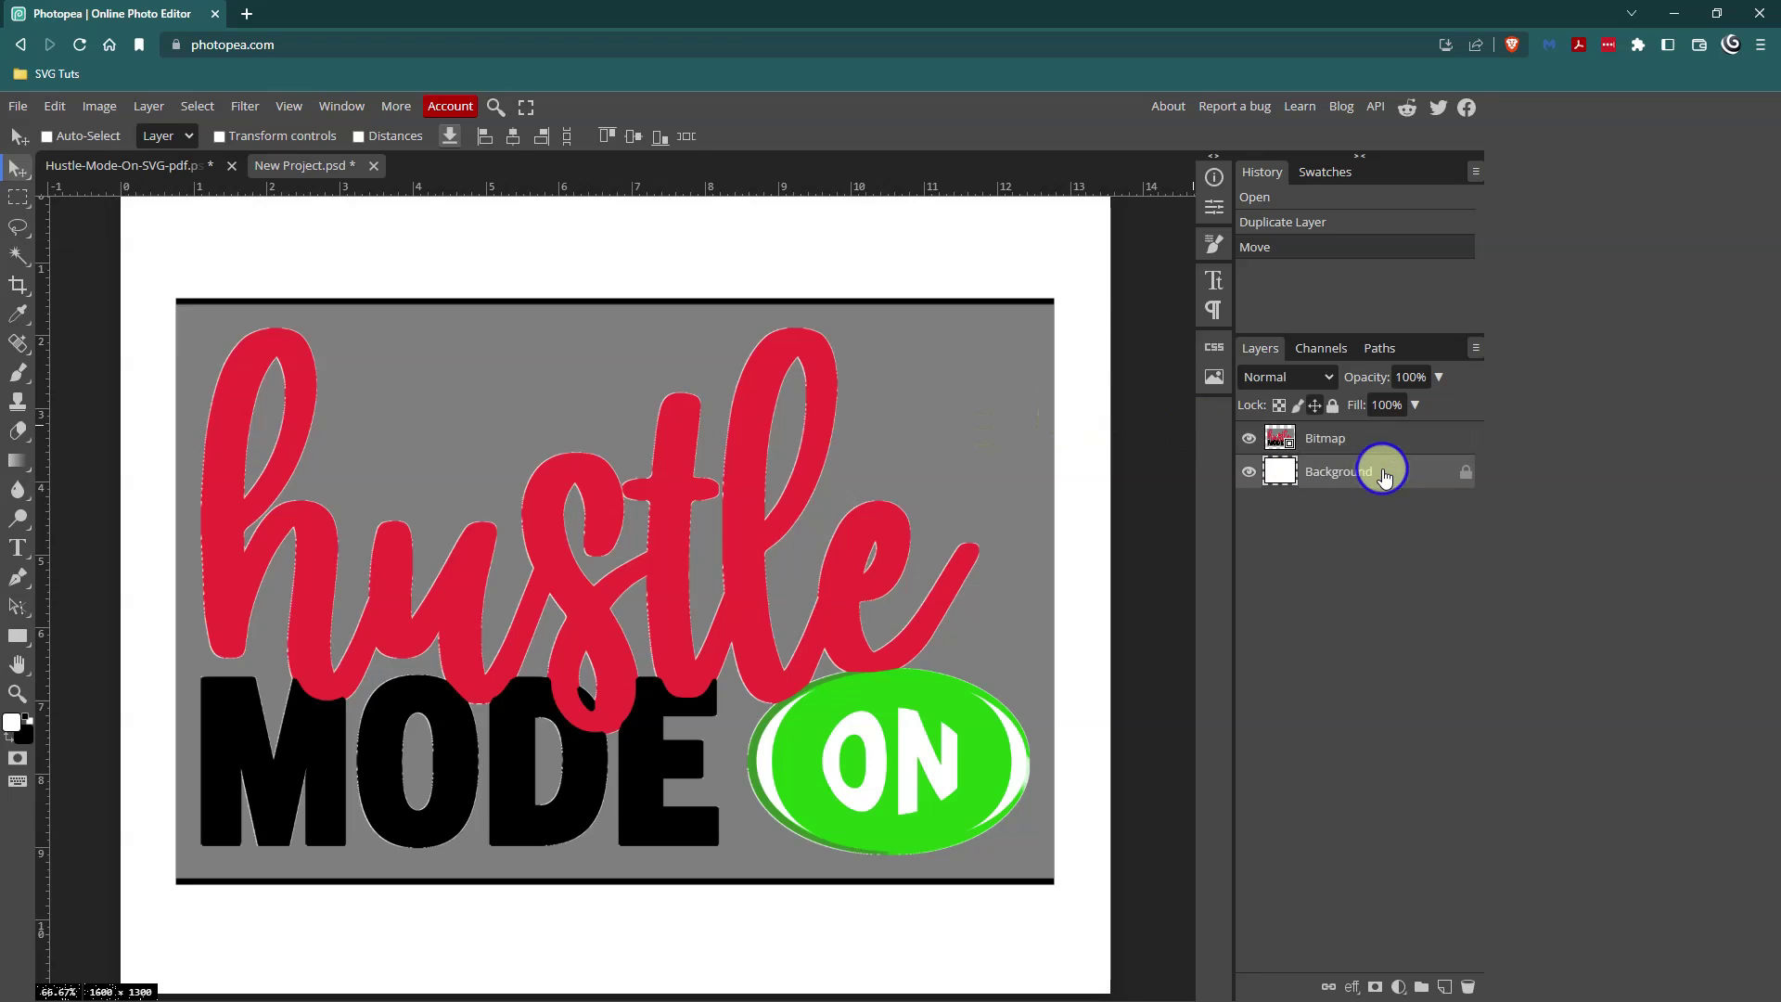
pyautogui.click(1471, 987)
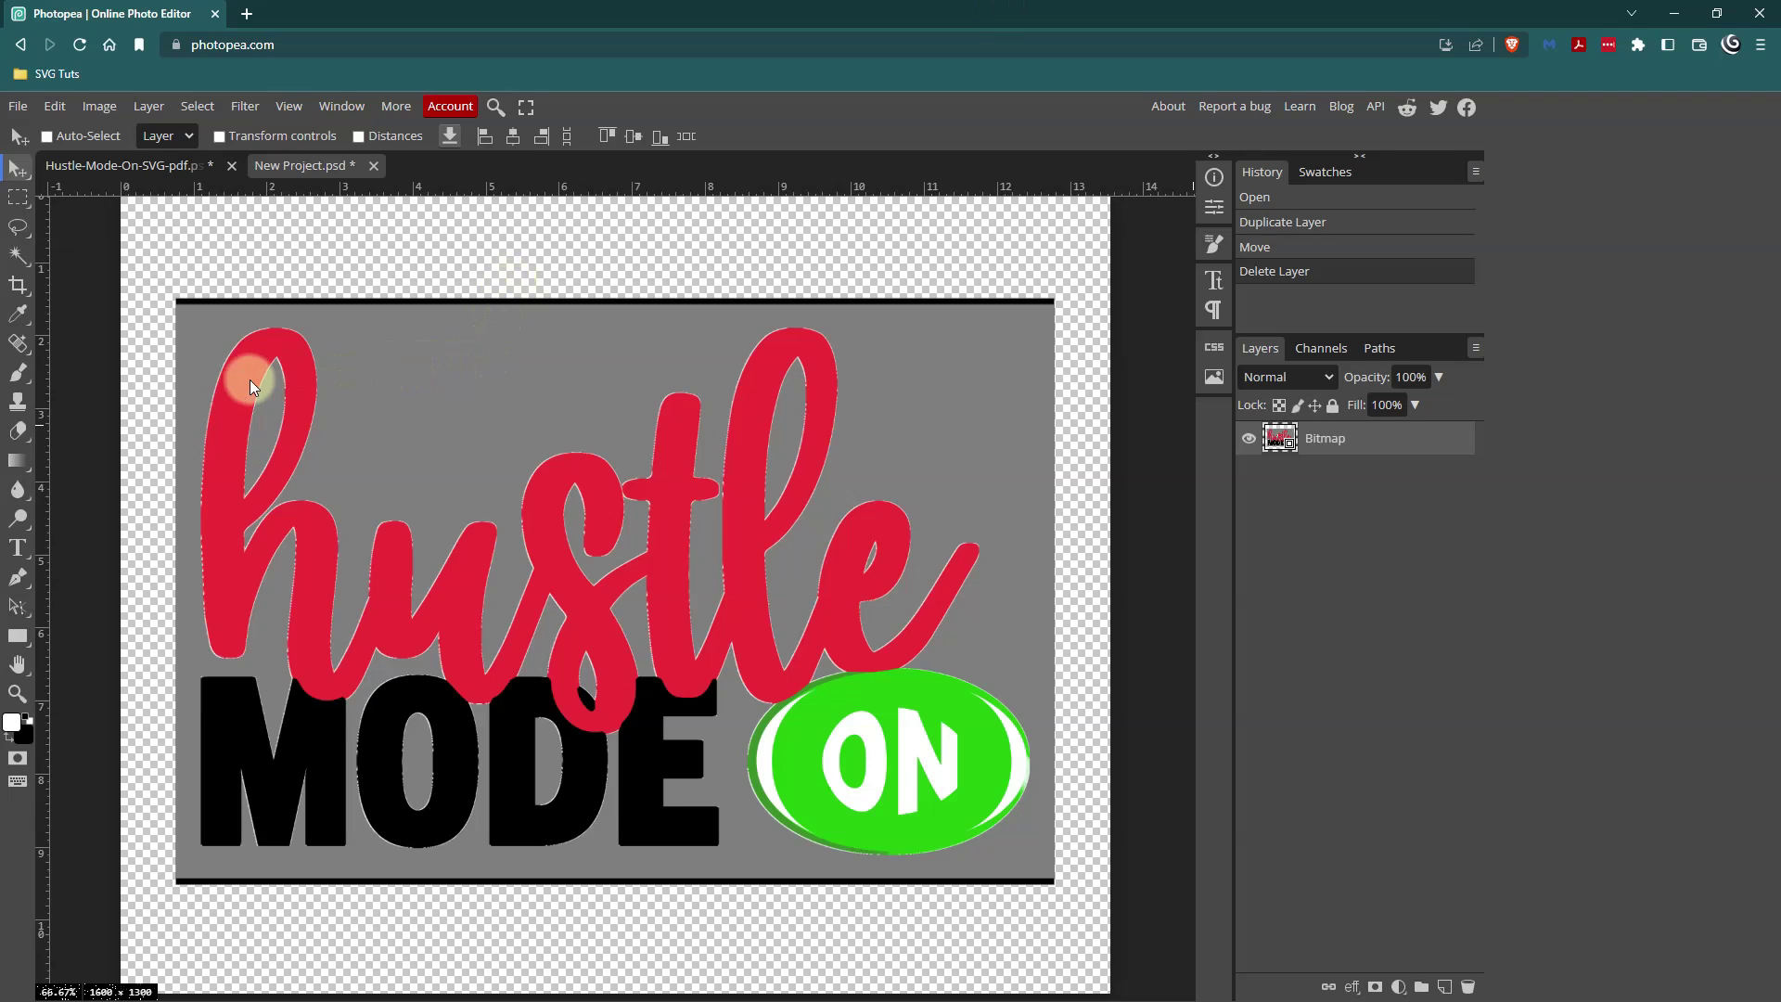
# - Activate the Magic Eraser tool and rasterize the Bitmap layer for erasing
pyautogui.rightClick(21, 432)
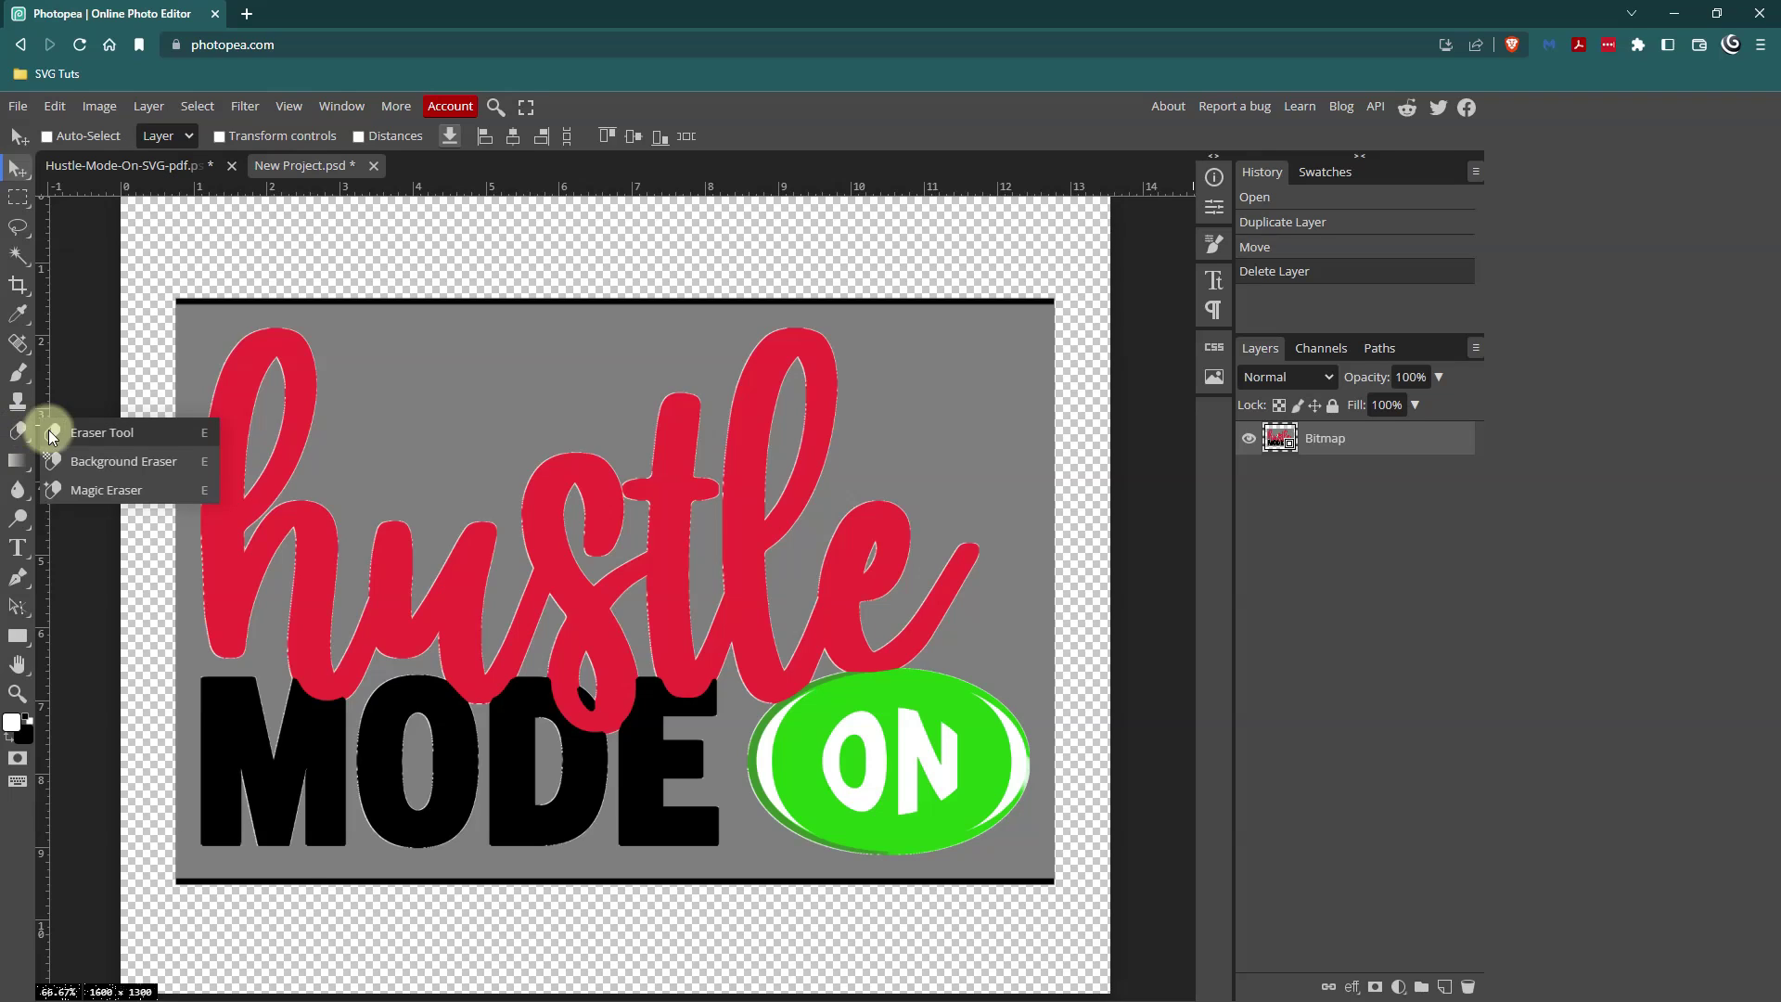
pyautogui.click(98, 490)
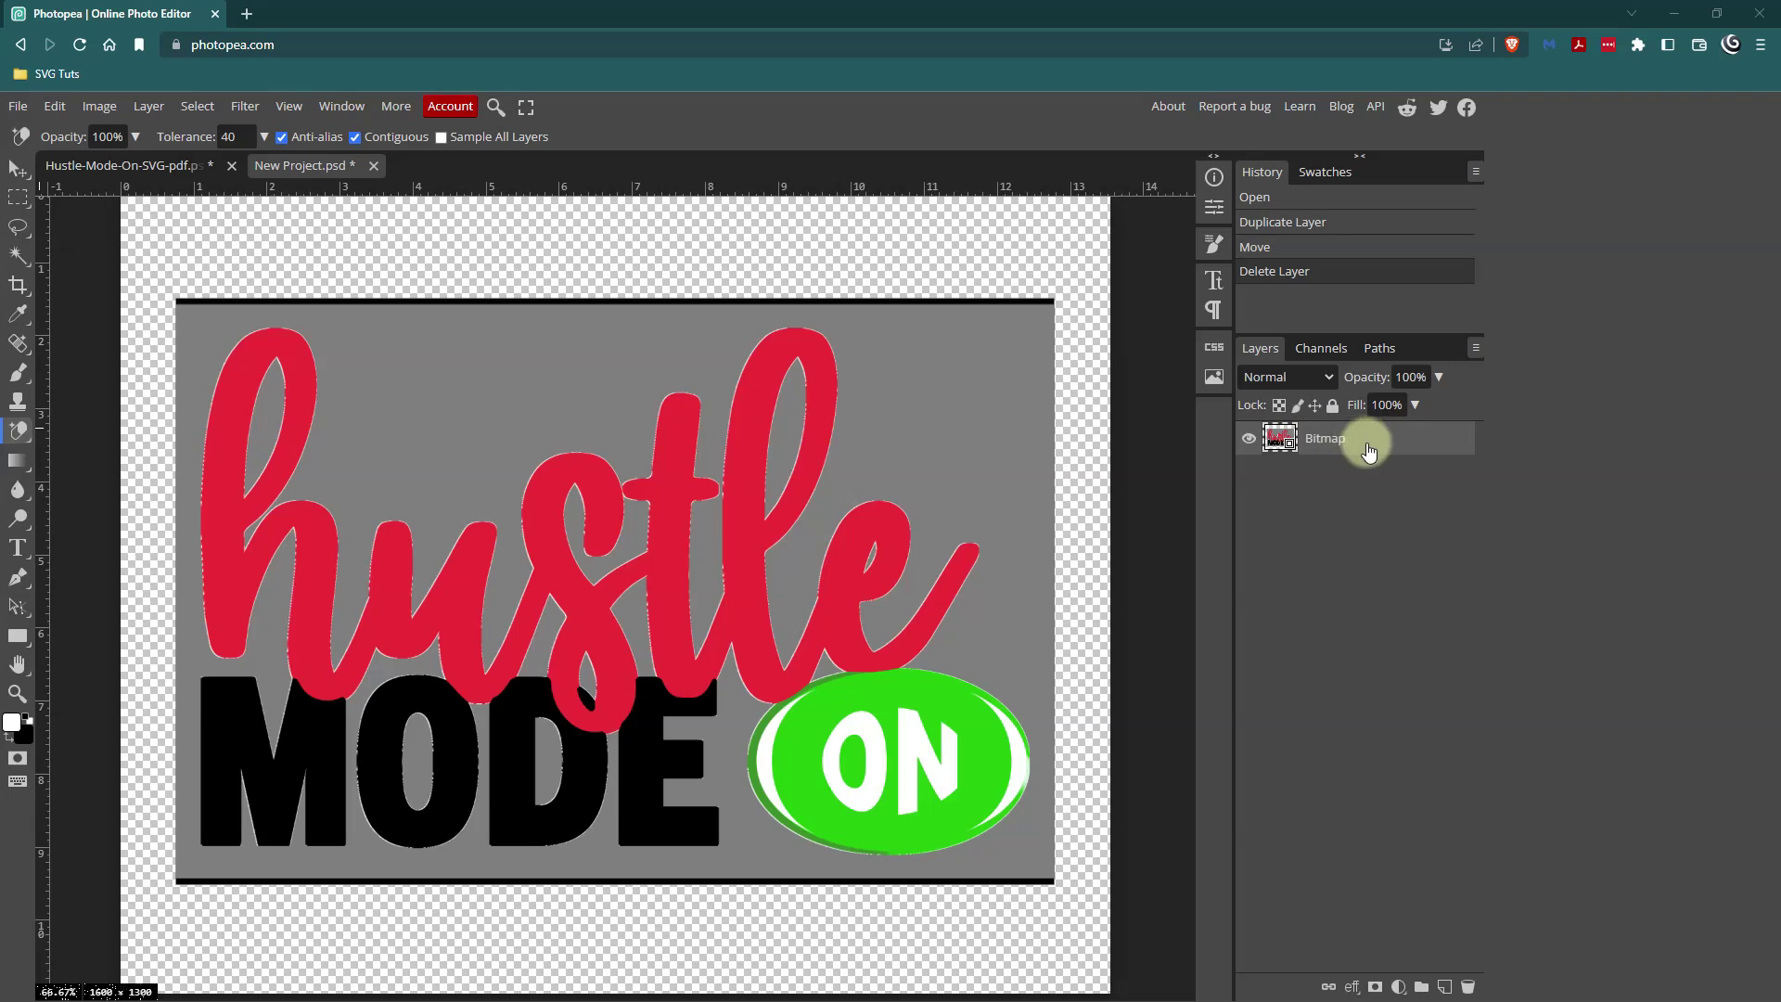
pyautogui.rightClick(1317, 438)
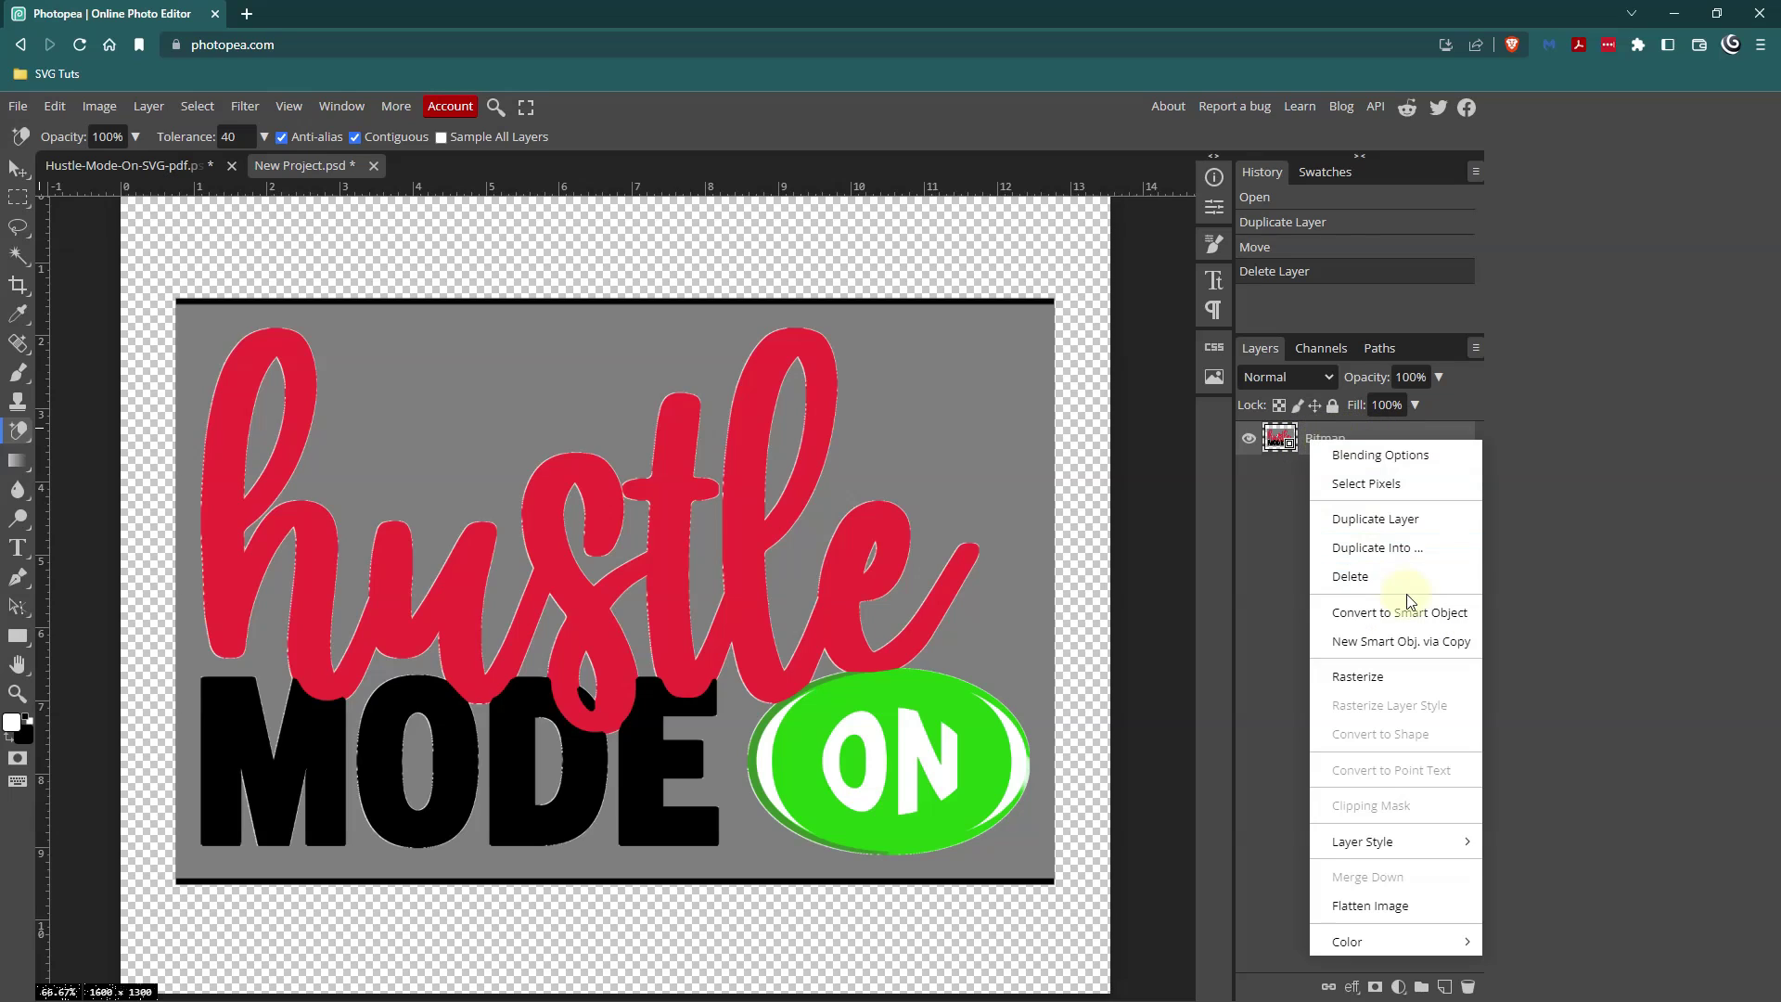
pyautogui.click(1371, 683)
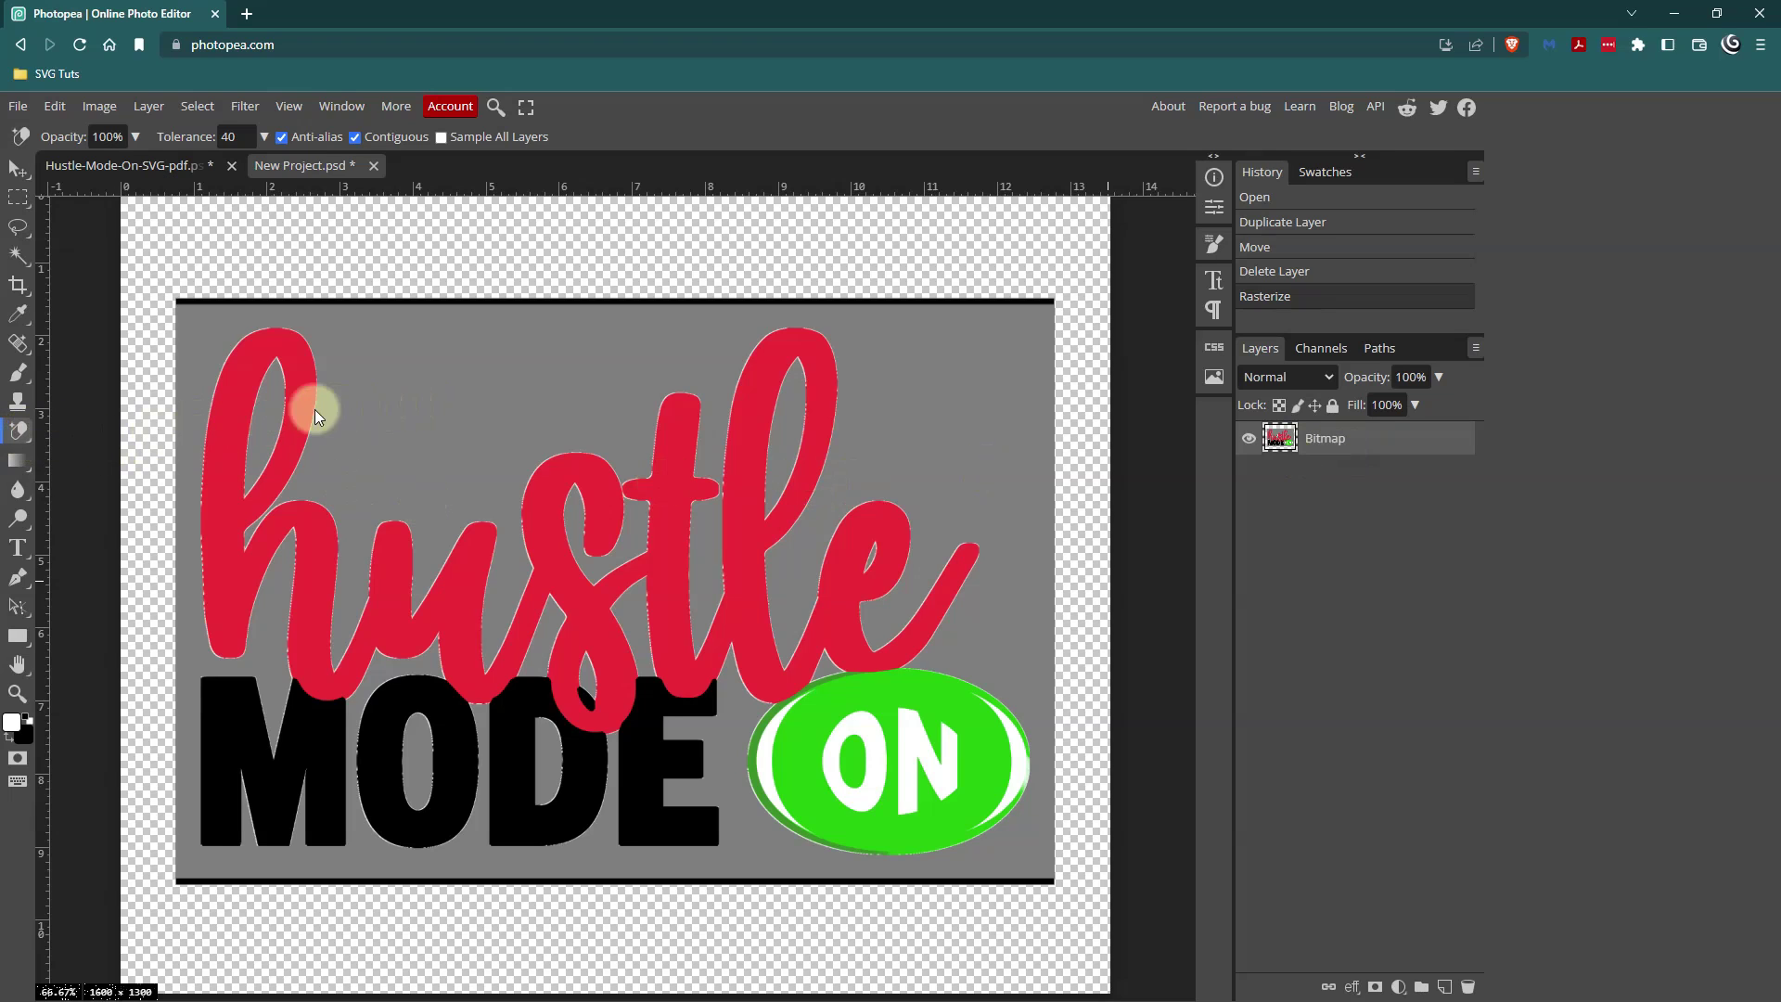
# - Erase the grey background around the design and all enclosed grey areas within the hustle and MODE lettering using the Magic Eraser
pyautogui.click(442, 399)
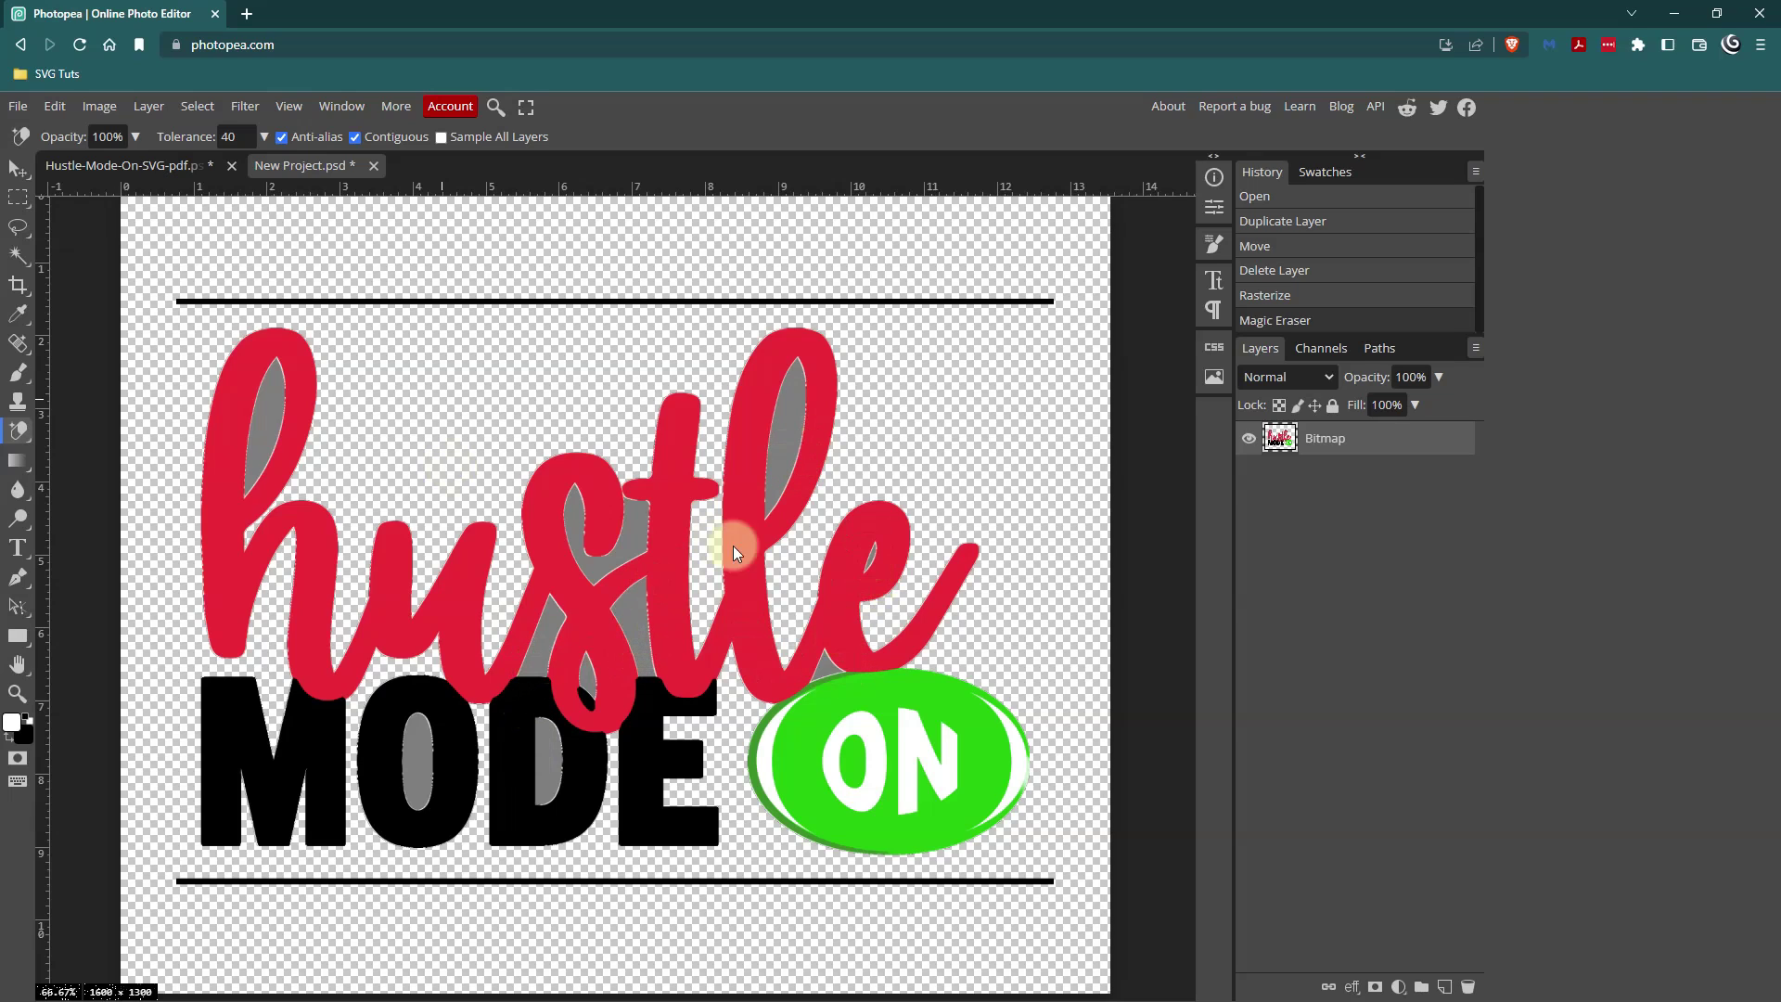
pyautogui.click(265, 406)
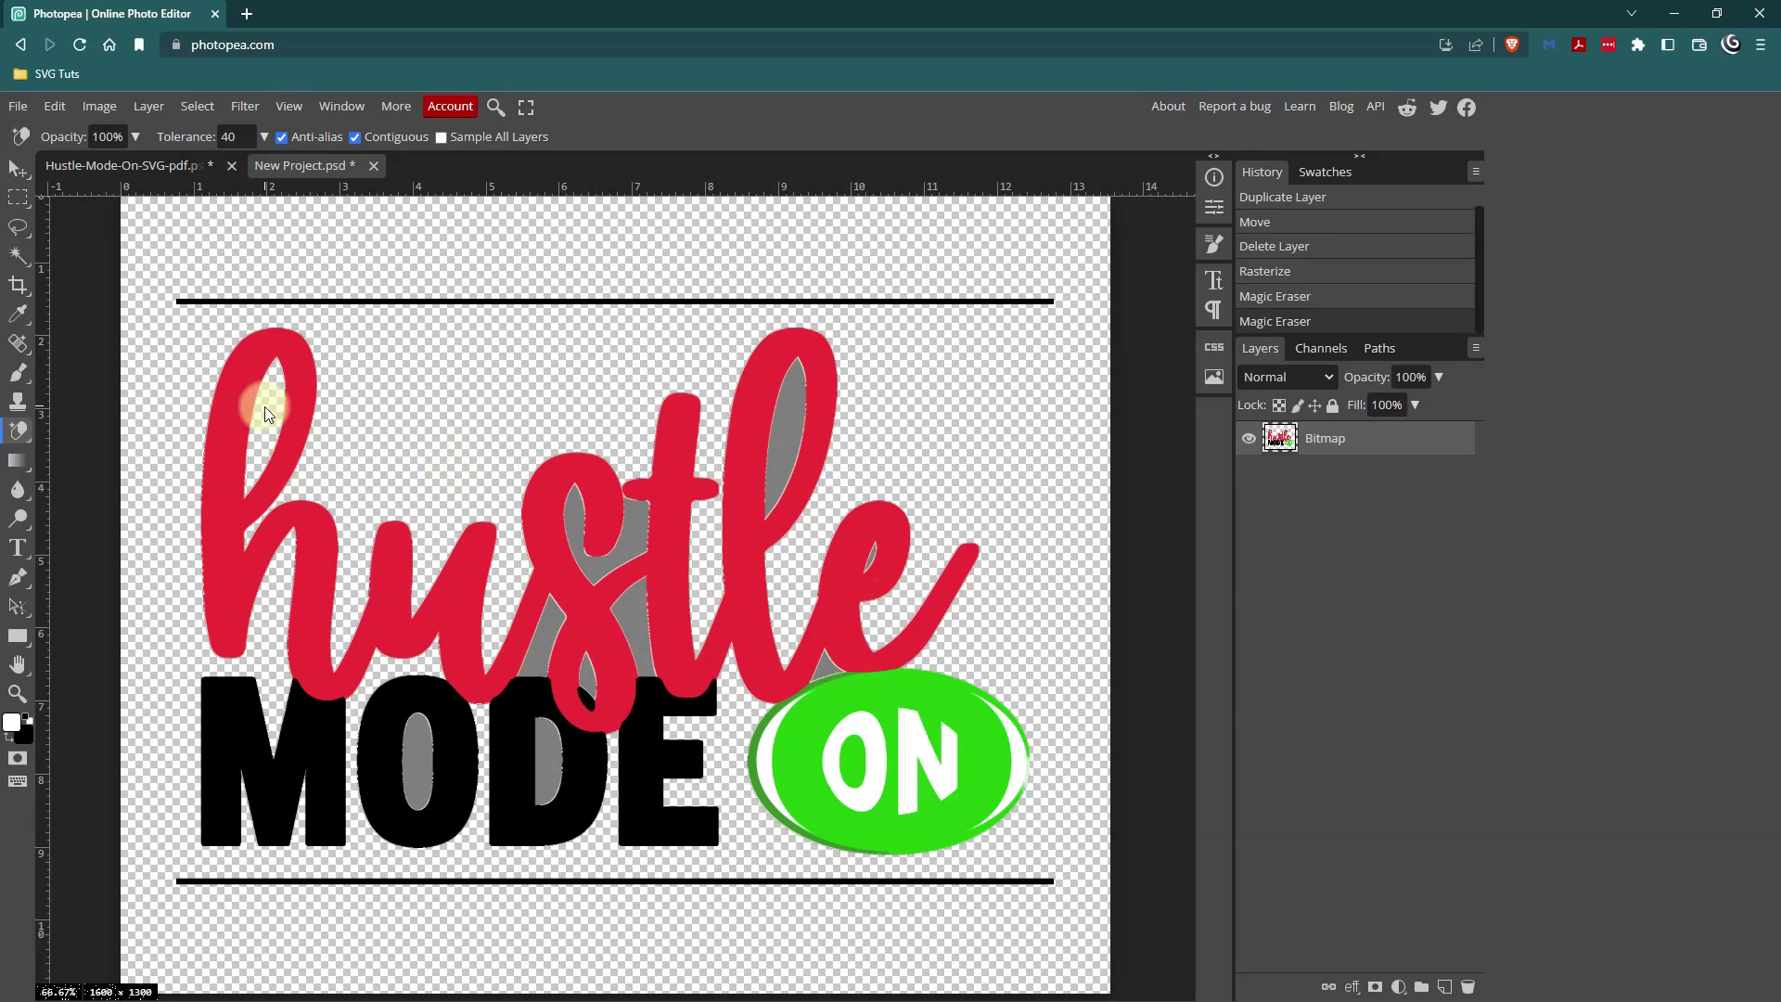
pyautogui.click(581, 510)
pyautogui.click(543, 642)
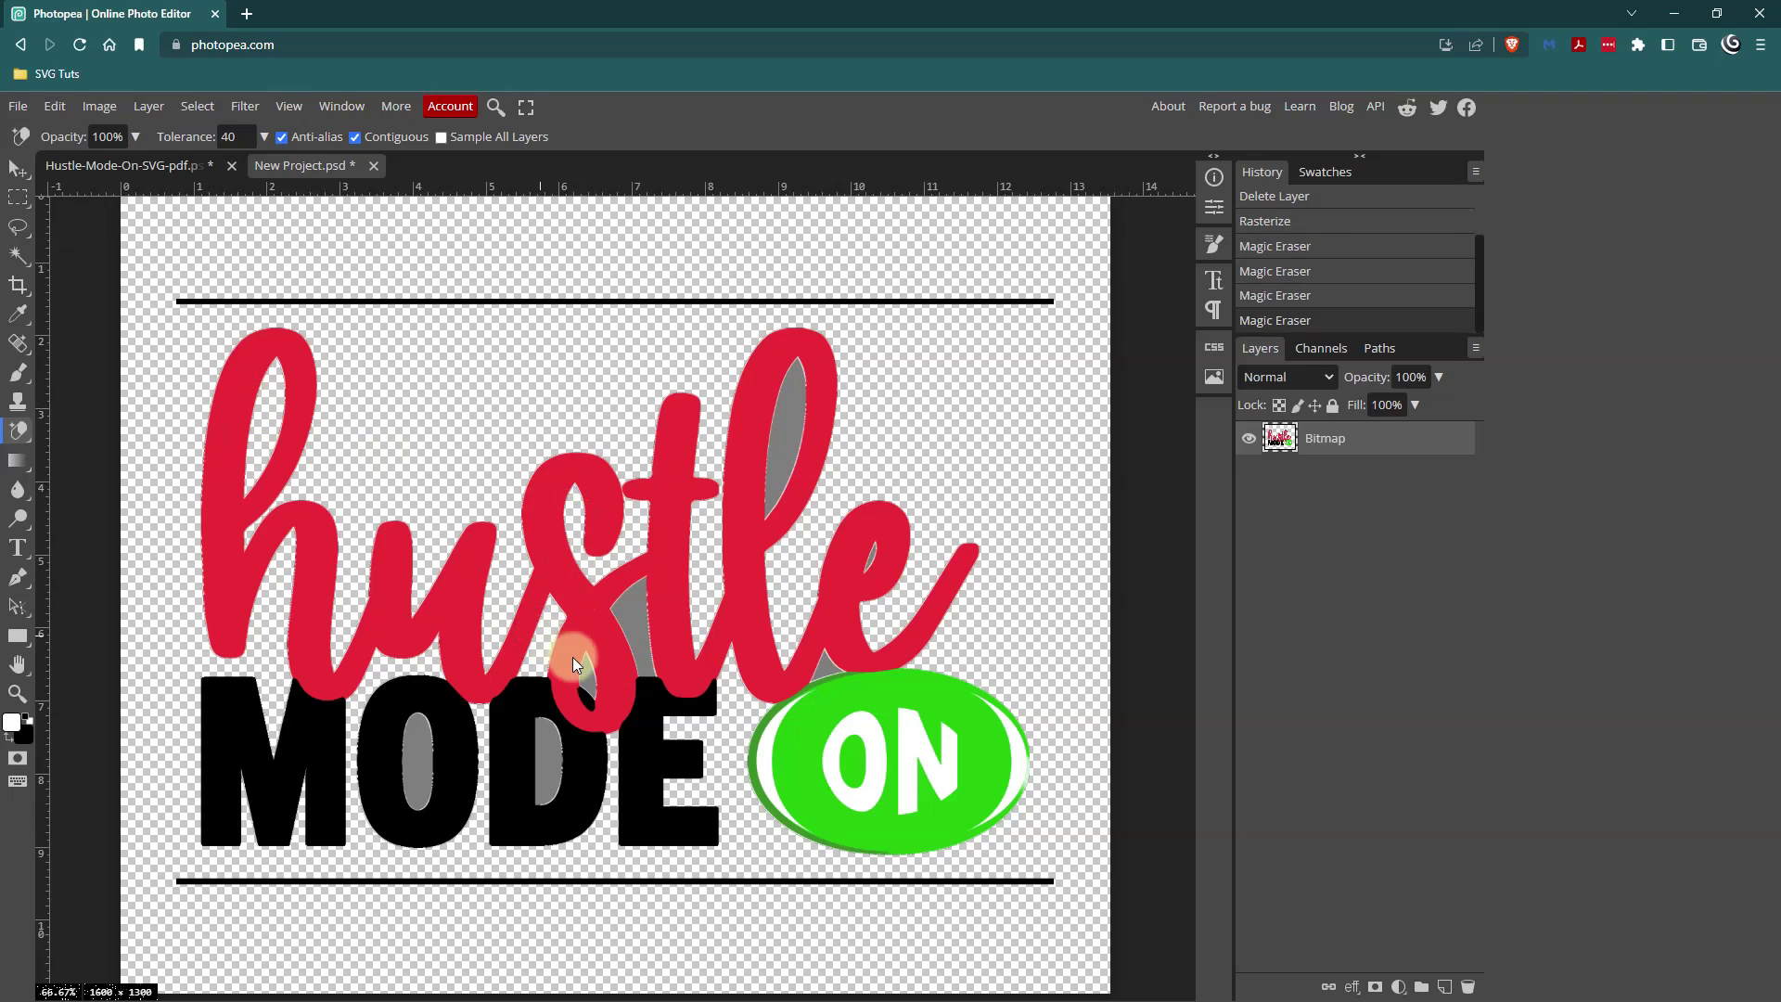
pyautogui.click(587, 676)
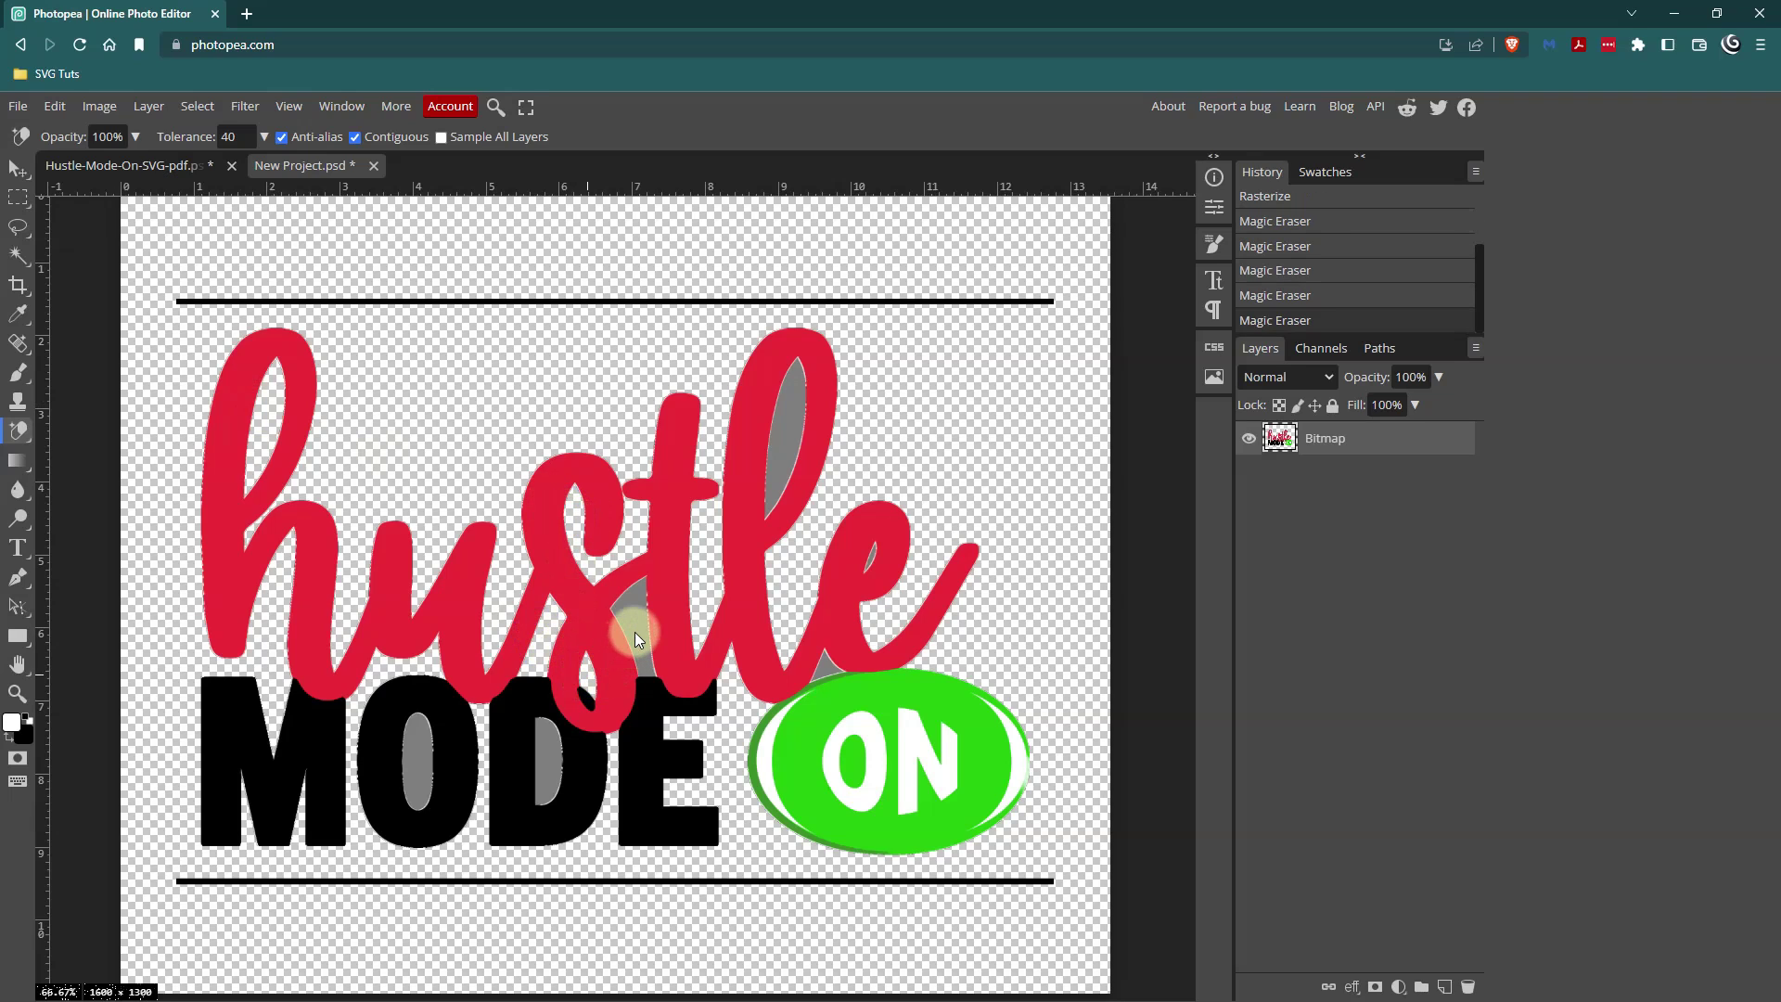
pyautogui.click(635, 632)
pyautogui.click(783, 449)
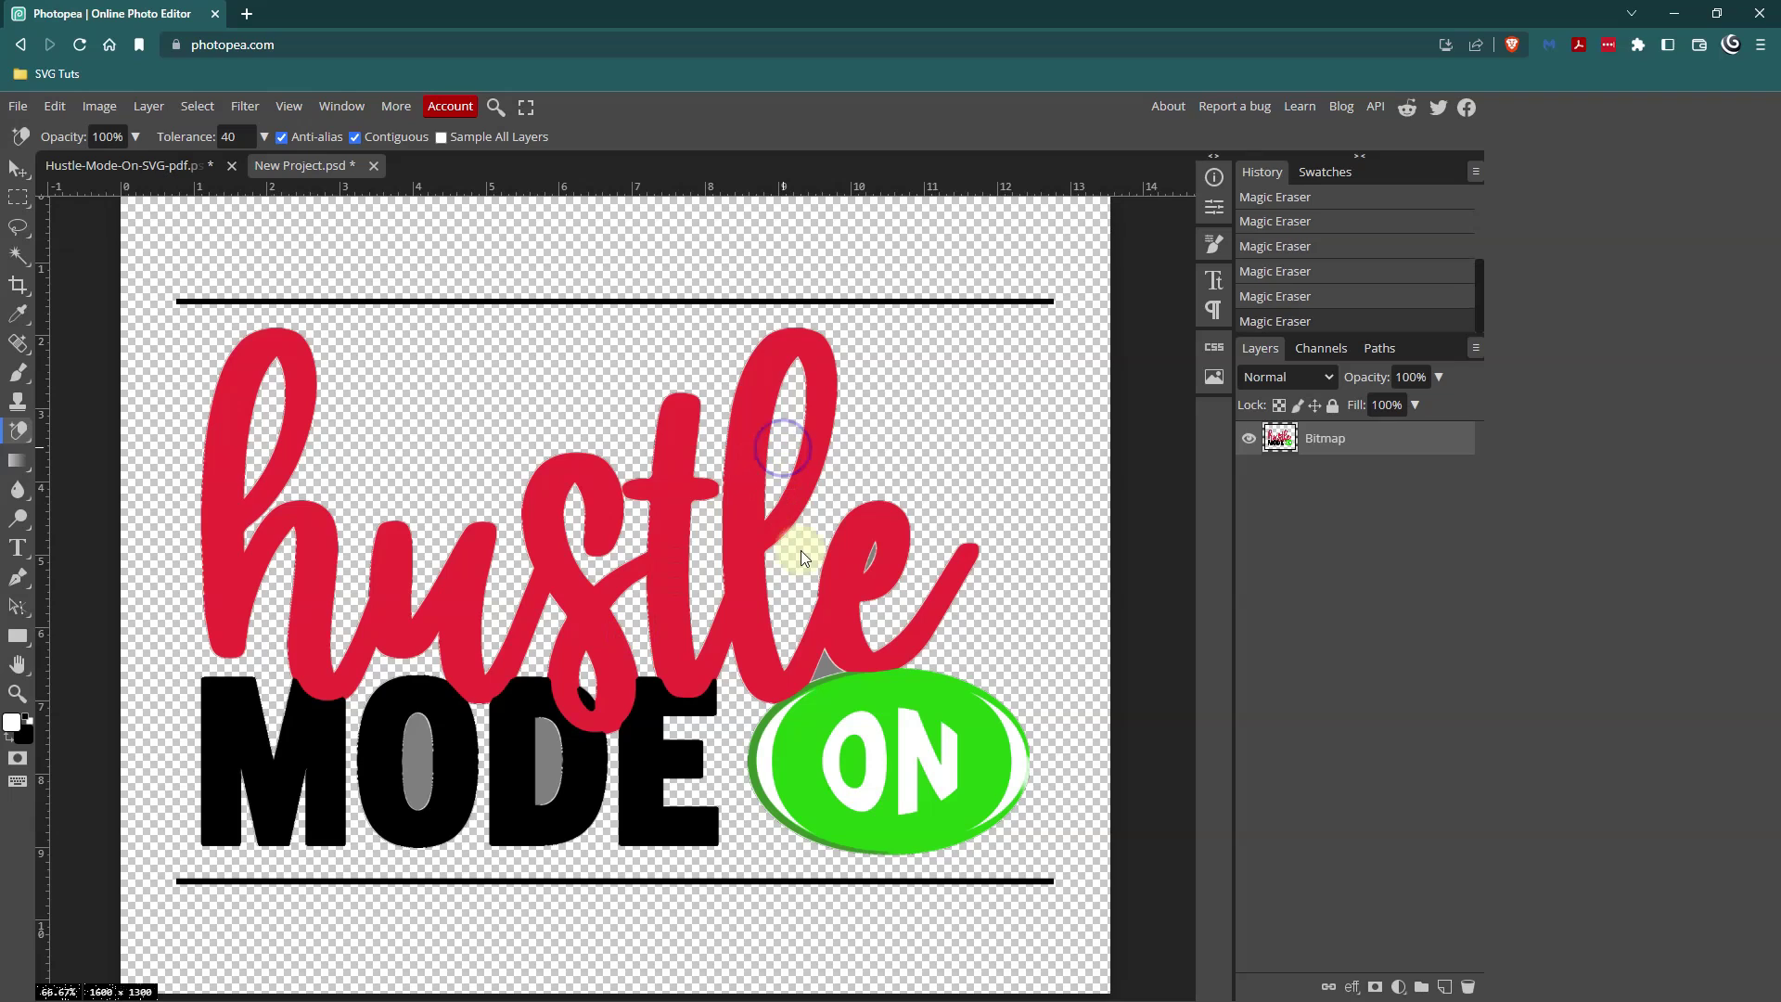
pyautogui.click(826, 668)
pyautogui.click(870, 559)
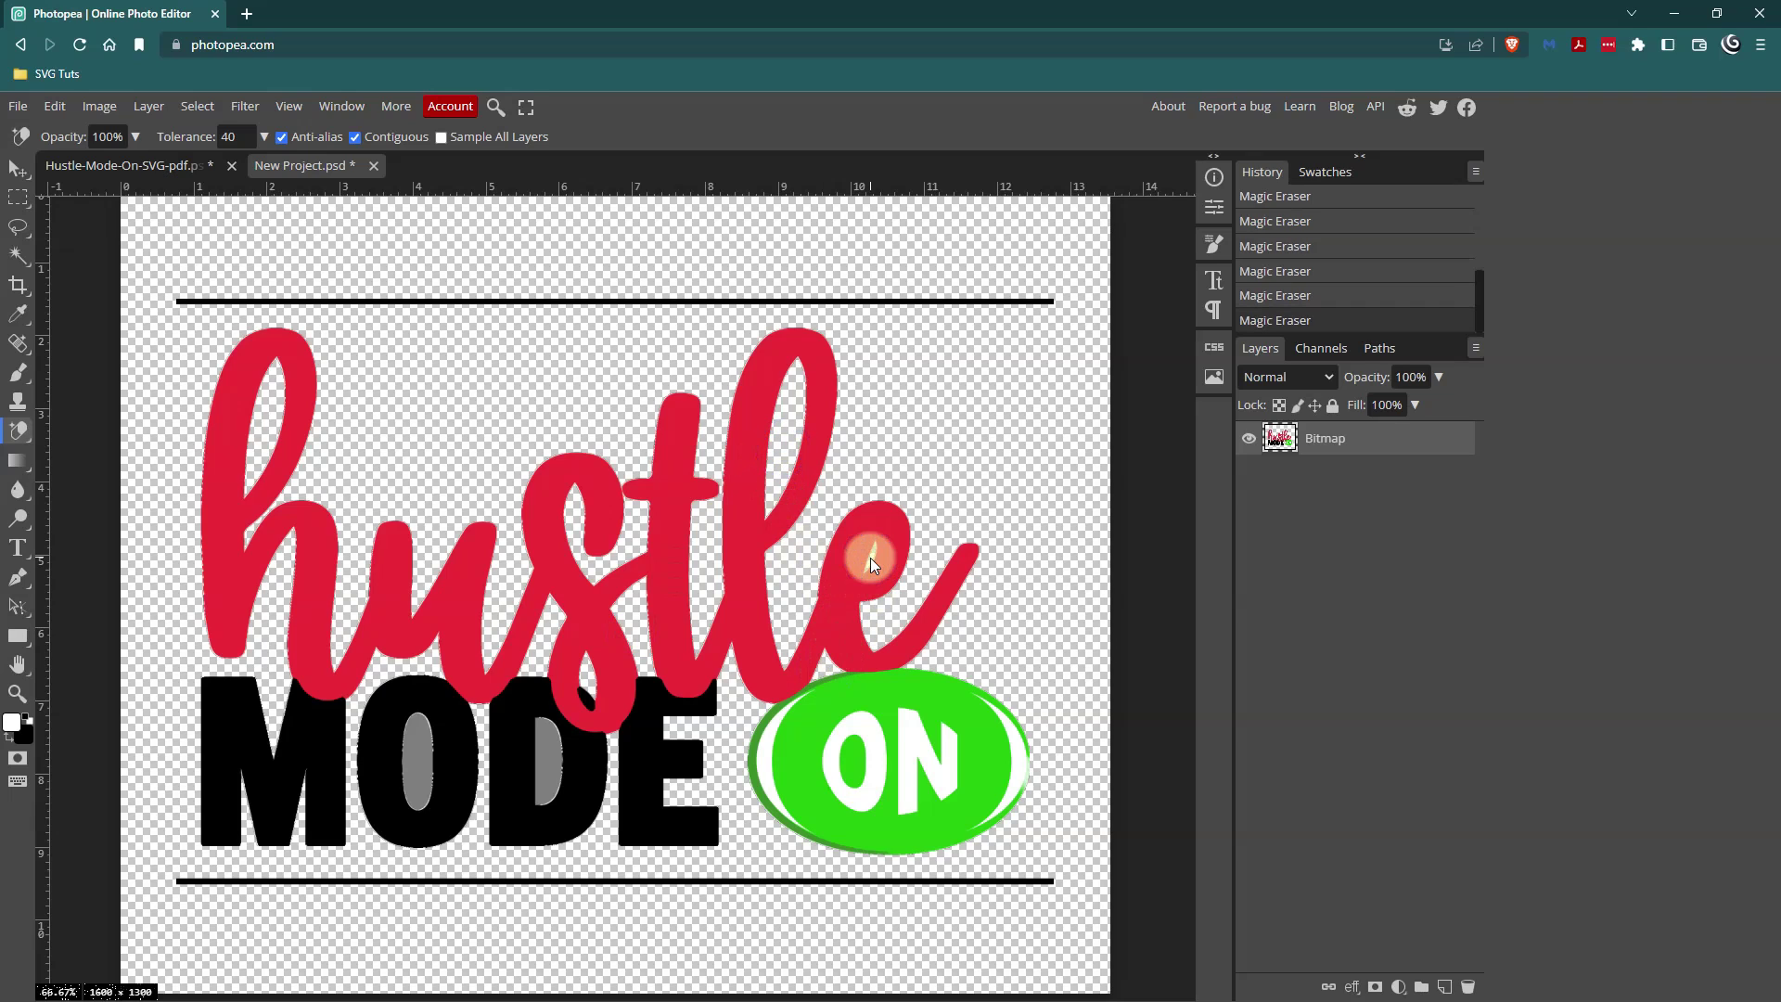
pyautogui.click(422, 756)
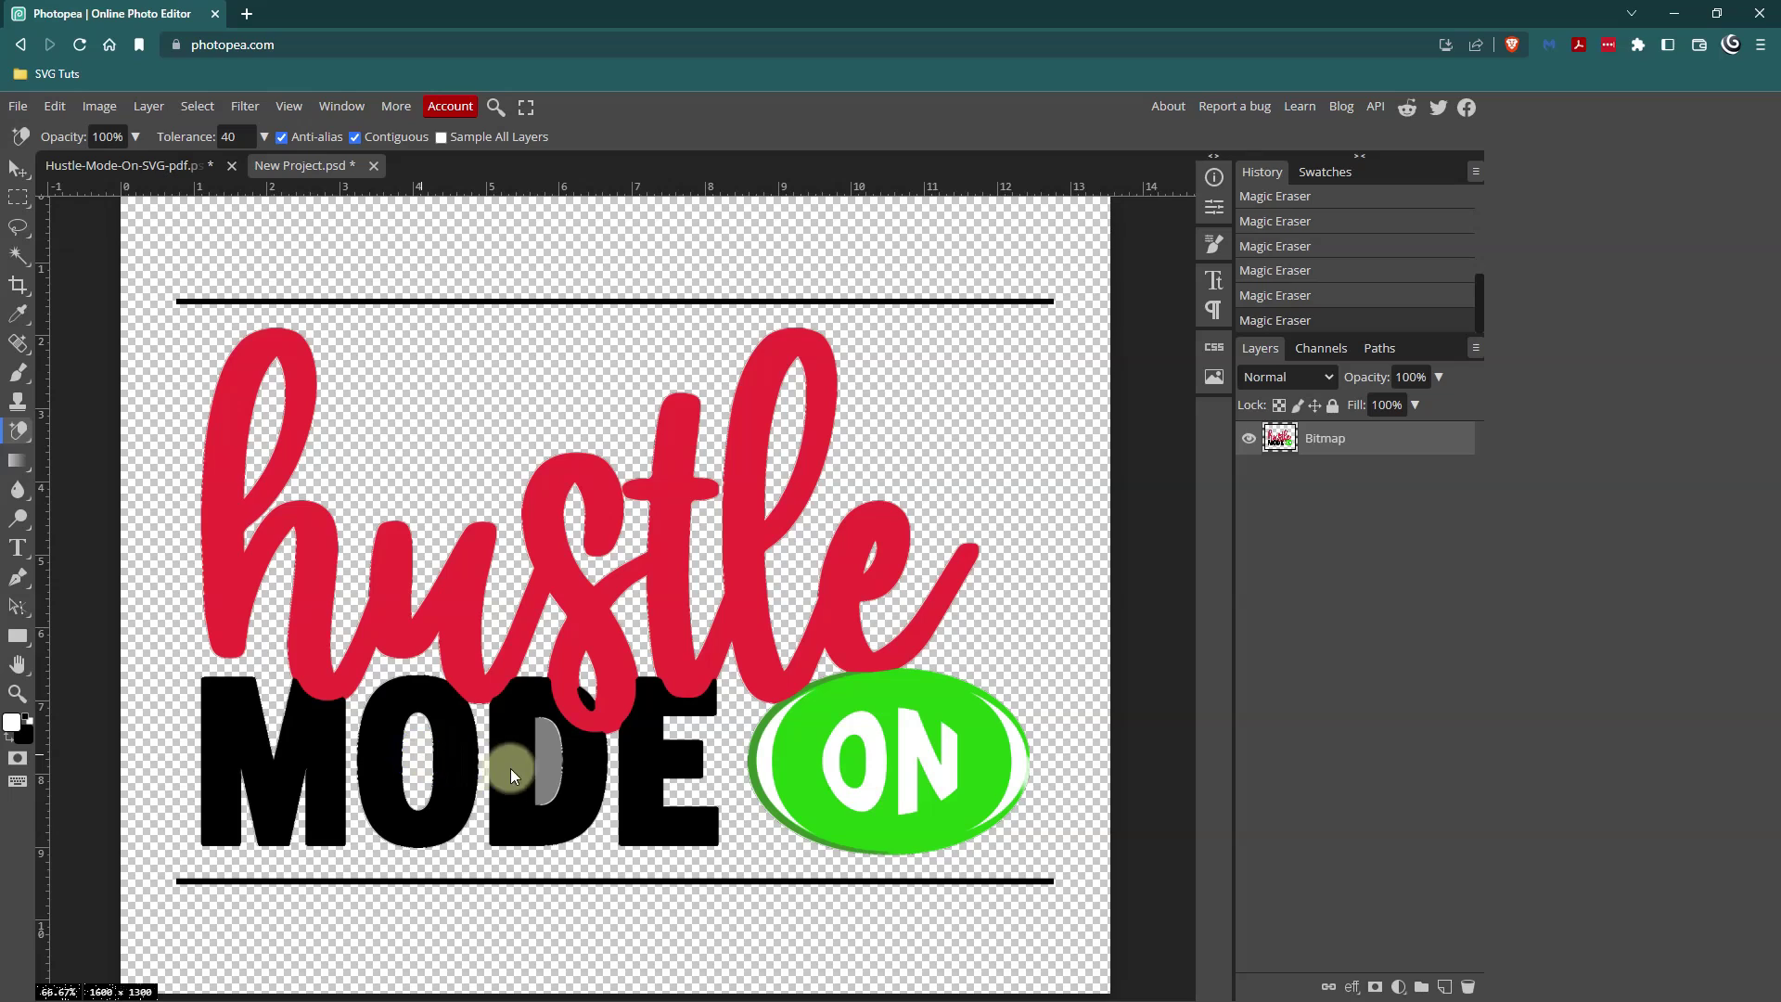
pyautogui.click(548, 771)
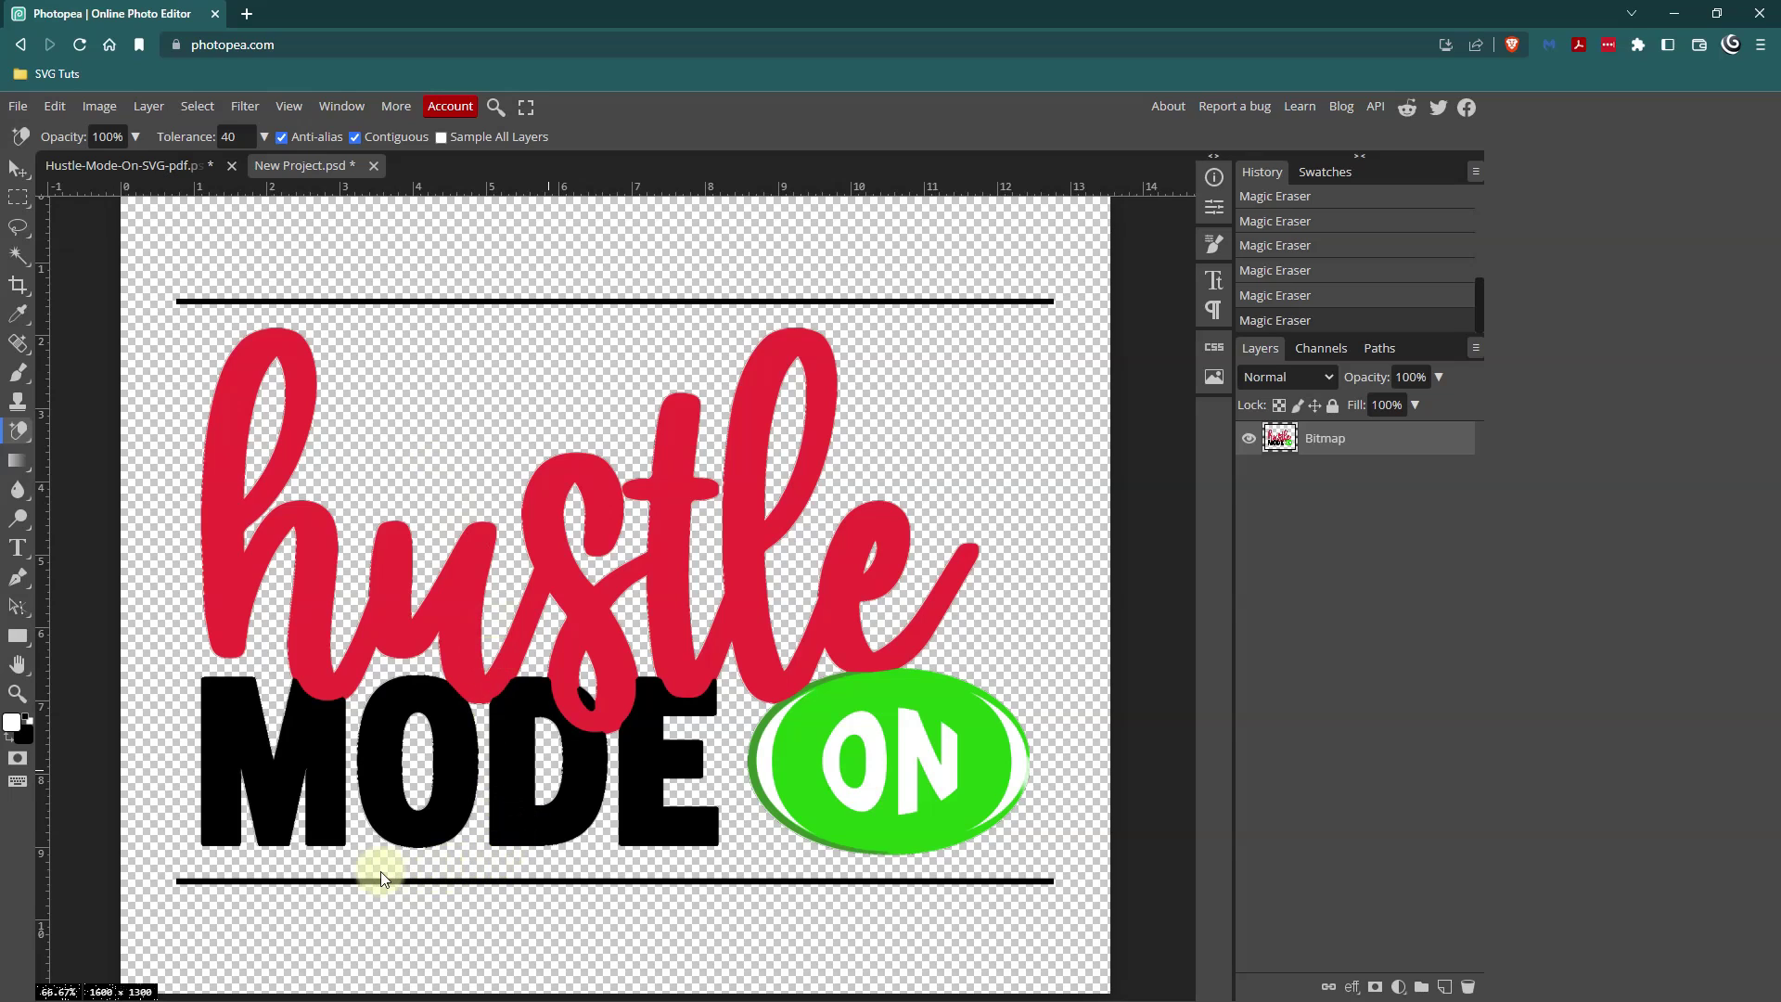
# - Erase the horizontal black lines above and below the design with the Eraser Tool, using a larger brush for the lower line
pyautogui.click(25, 435)
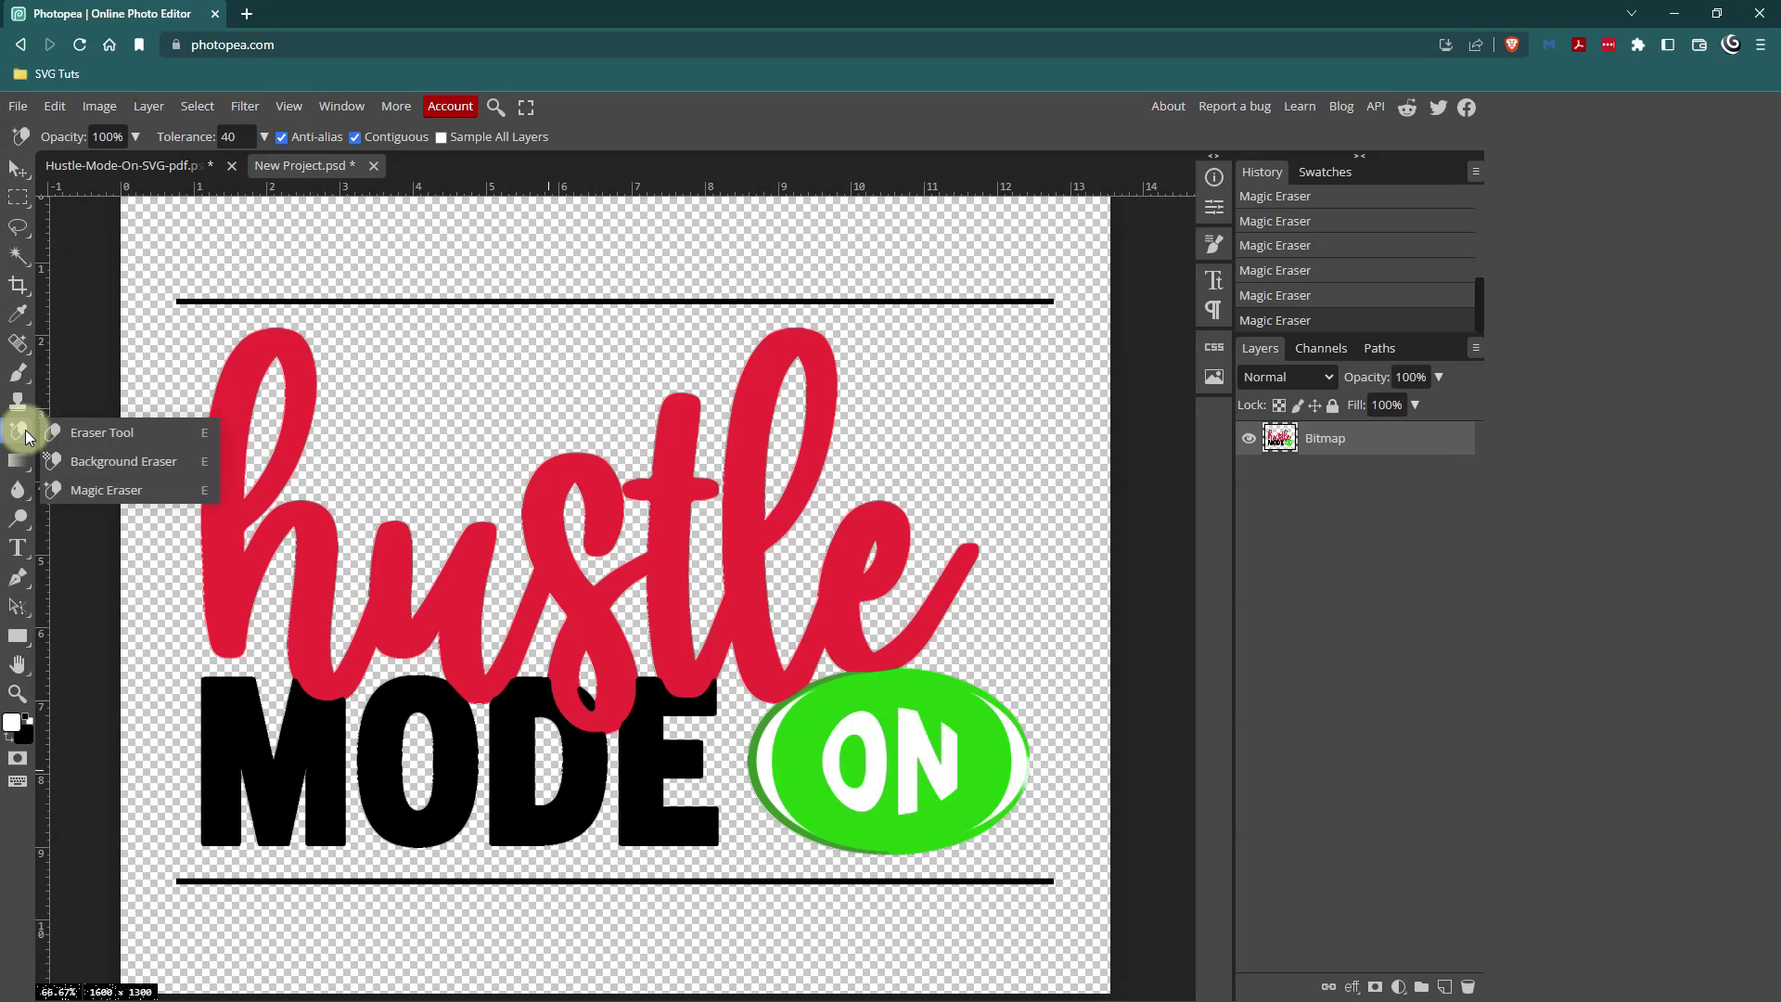
pyautogui.click(109, 432)
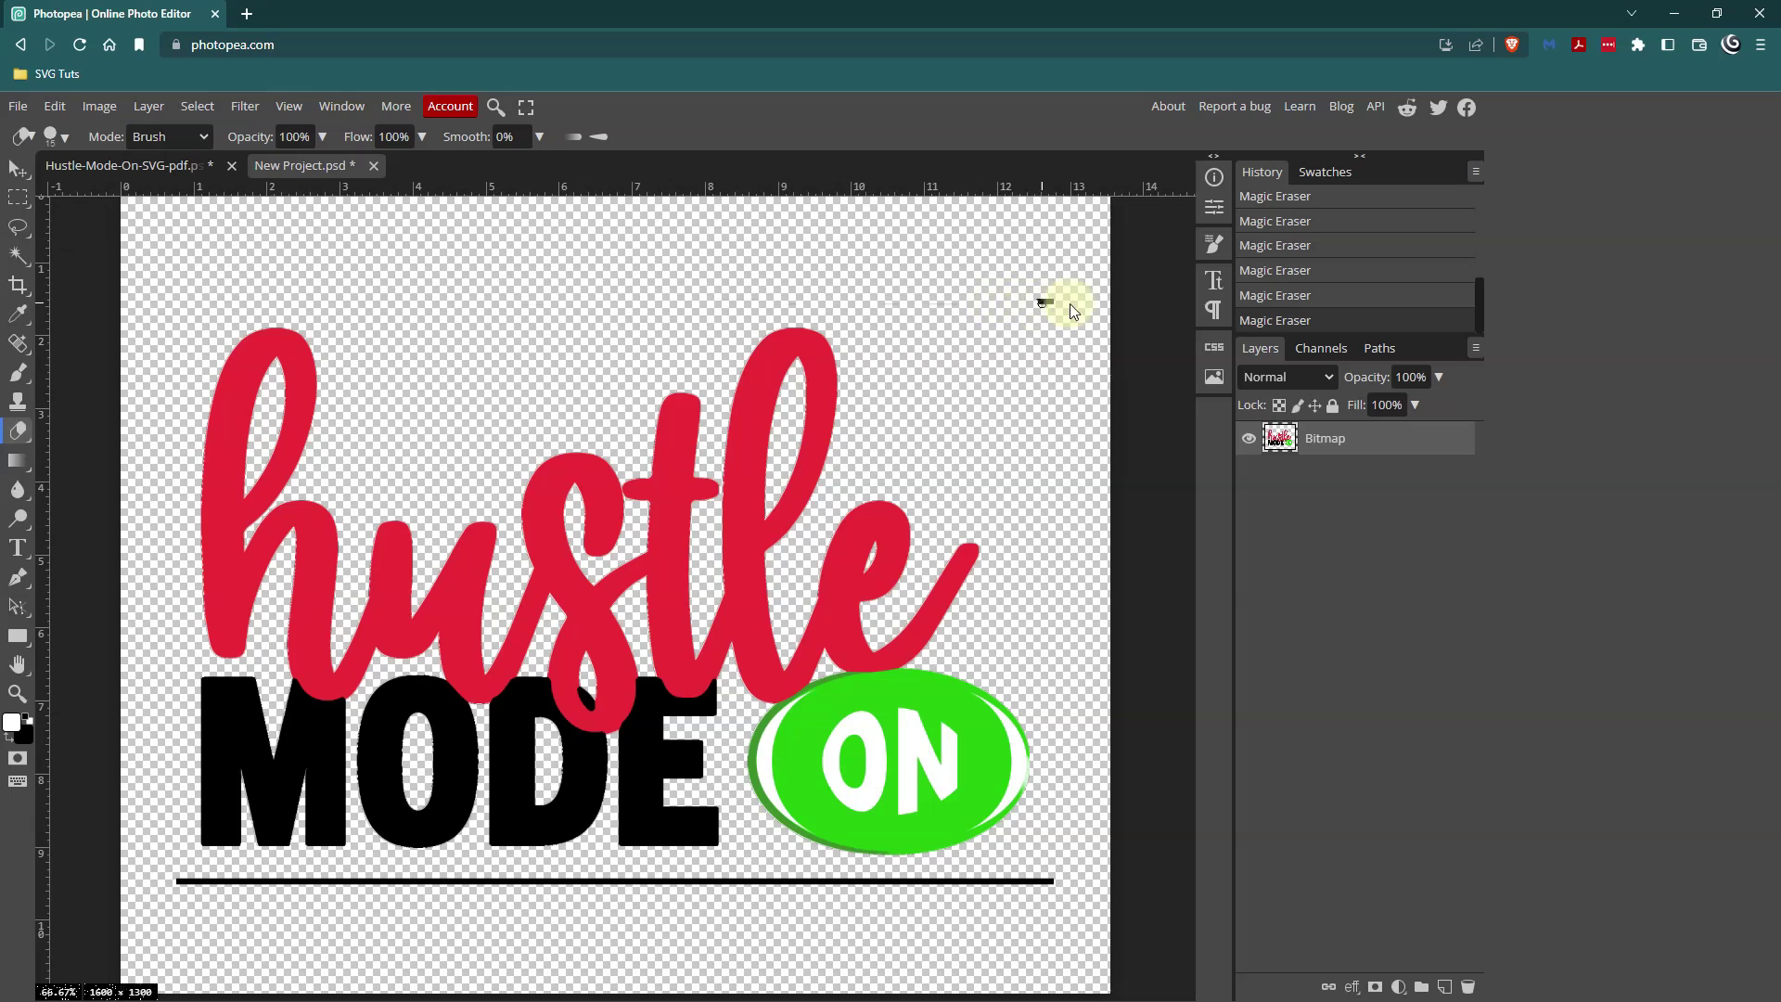
pyautogui.moveTo(614, 287); pyautogui.dragTo(516, 287)
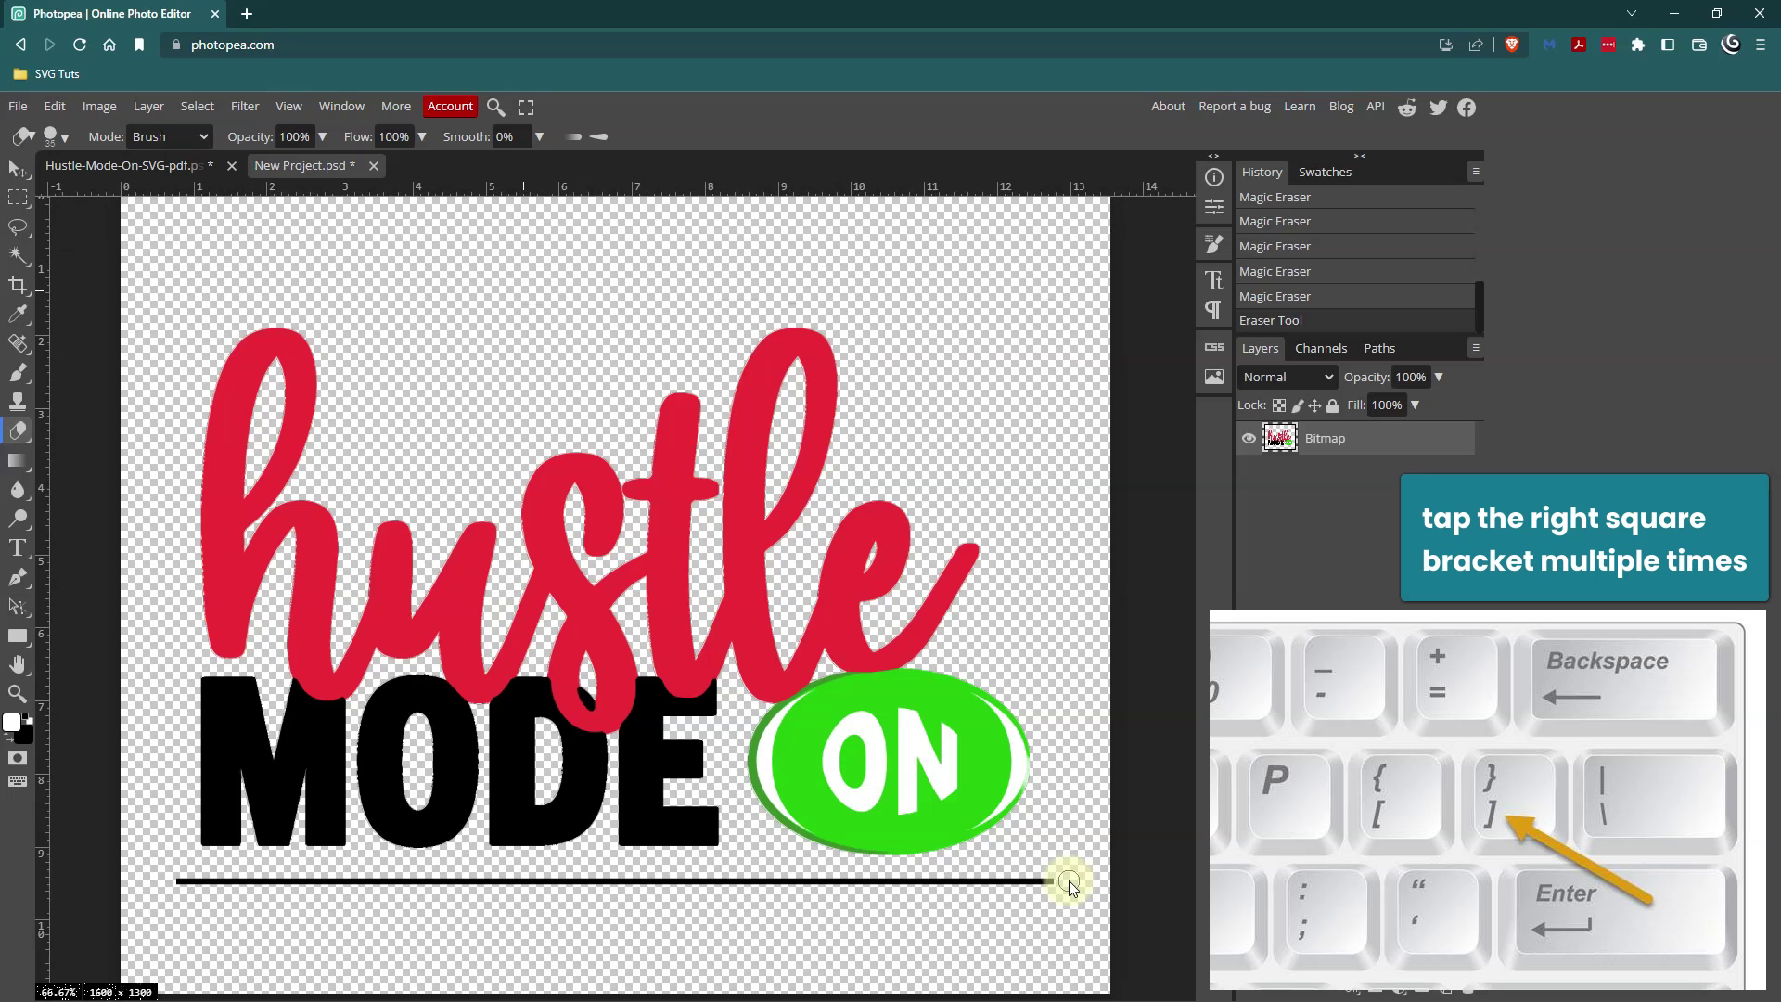
pyautogui.moveTo(1068, 881); pyautogui.dragTo(757, 890)
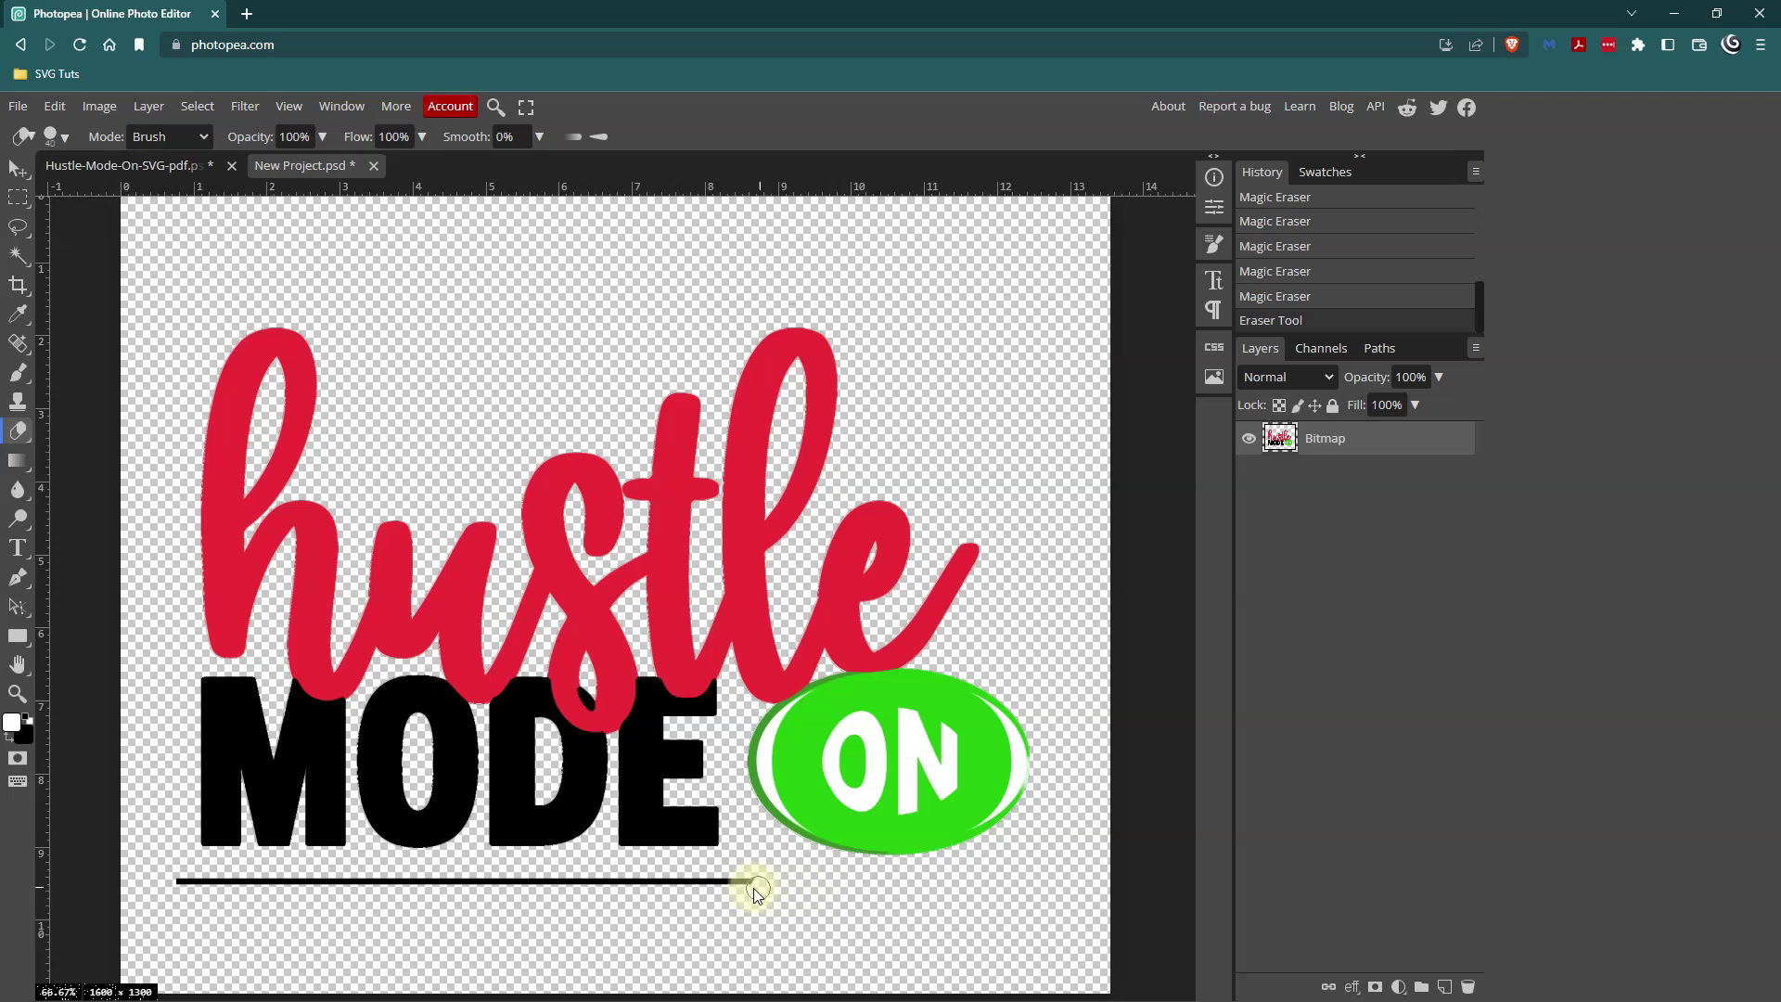
pyautogui.moveTo(595, 881); pyautogui.dragTo(176, 881)
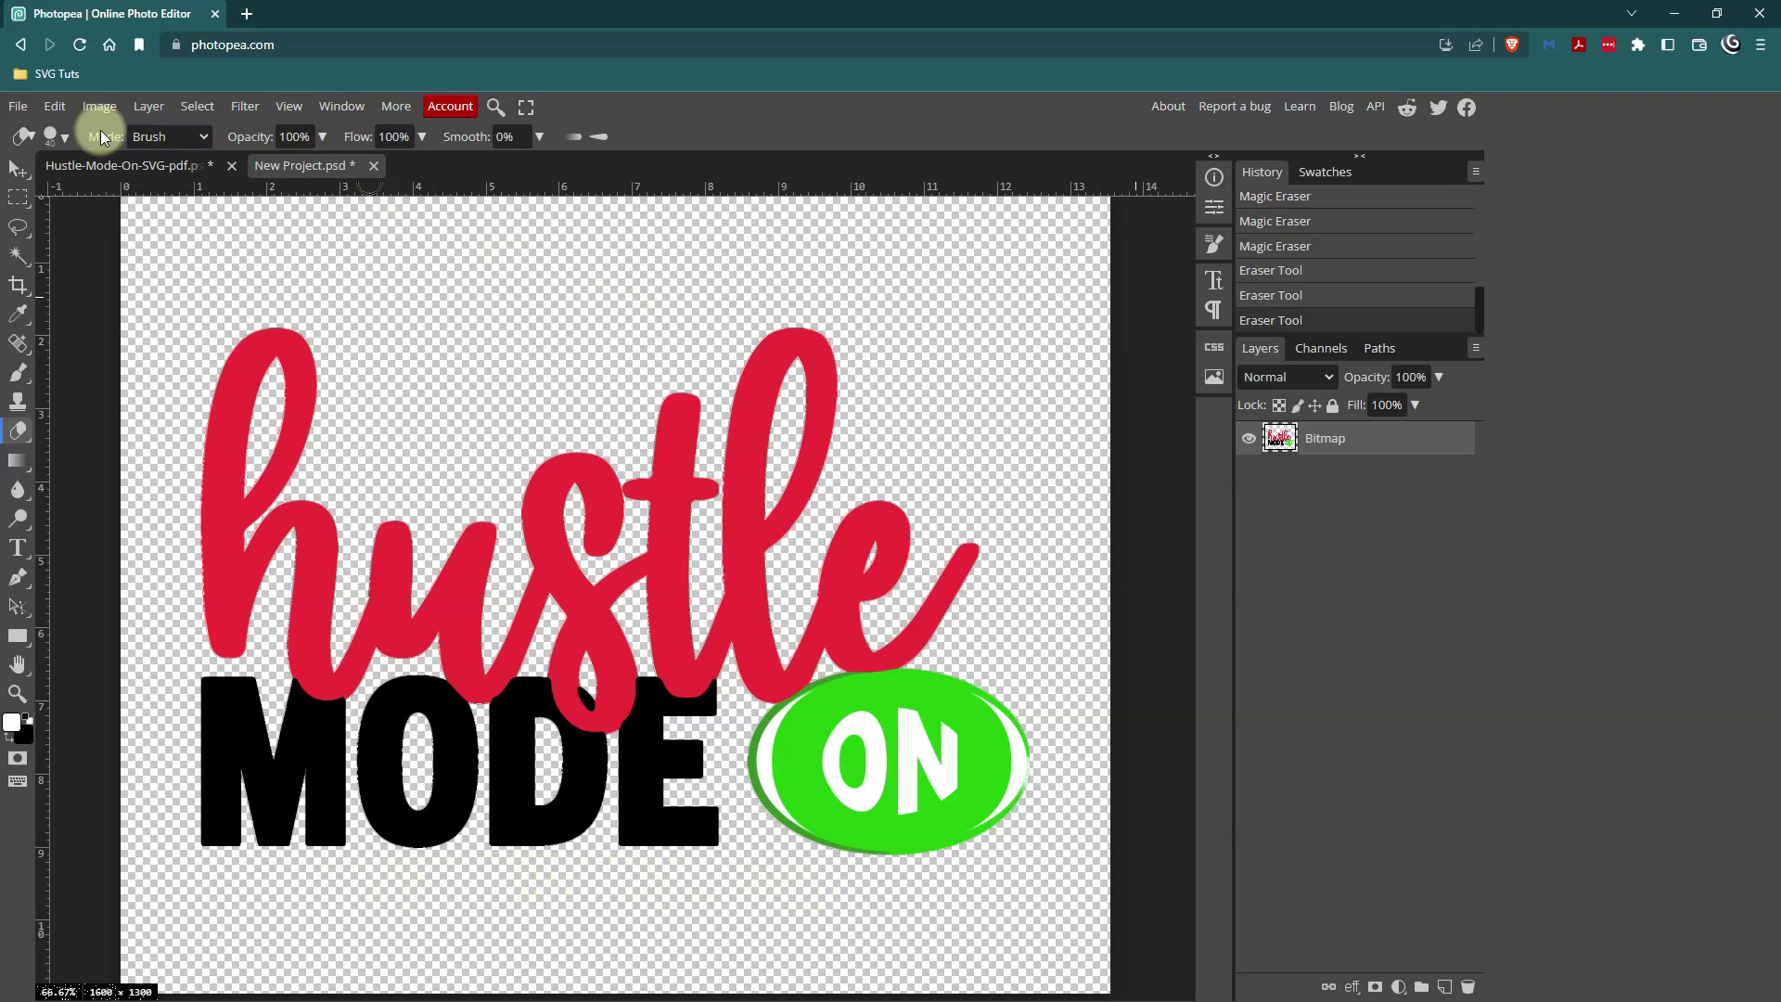
# - Export the design as an SVG named Hustle-Mode-On-SVG-Final and save it in the CDS-PDF-SVG folder
pyautogui.click(23, 110)
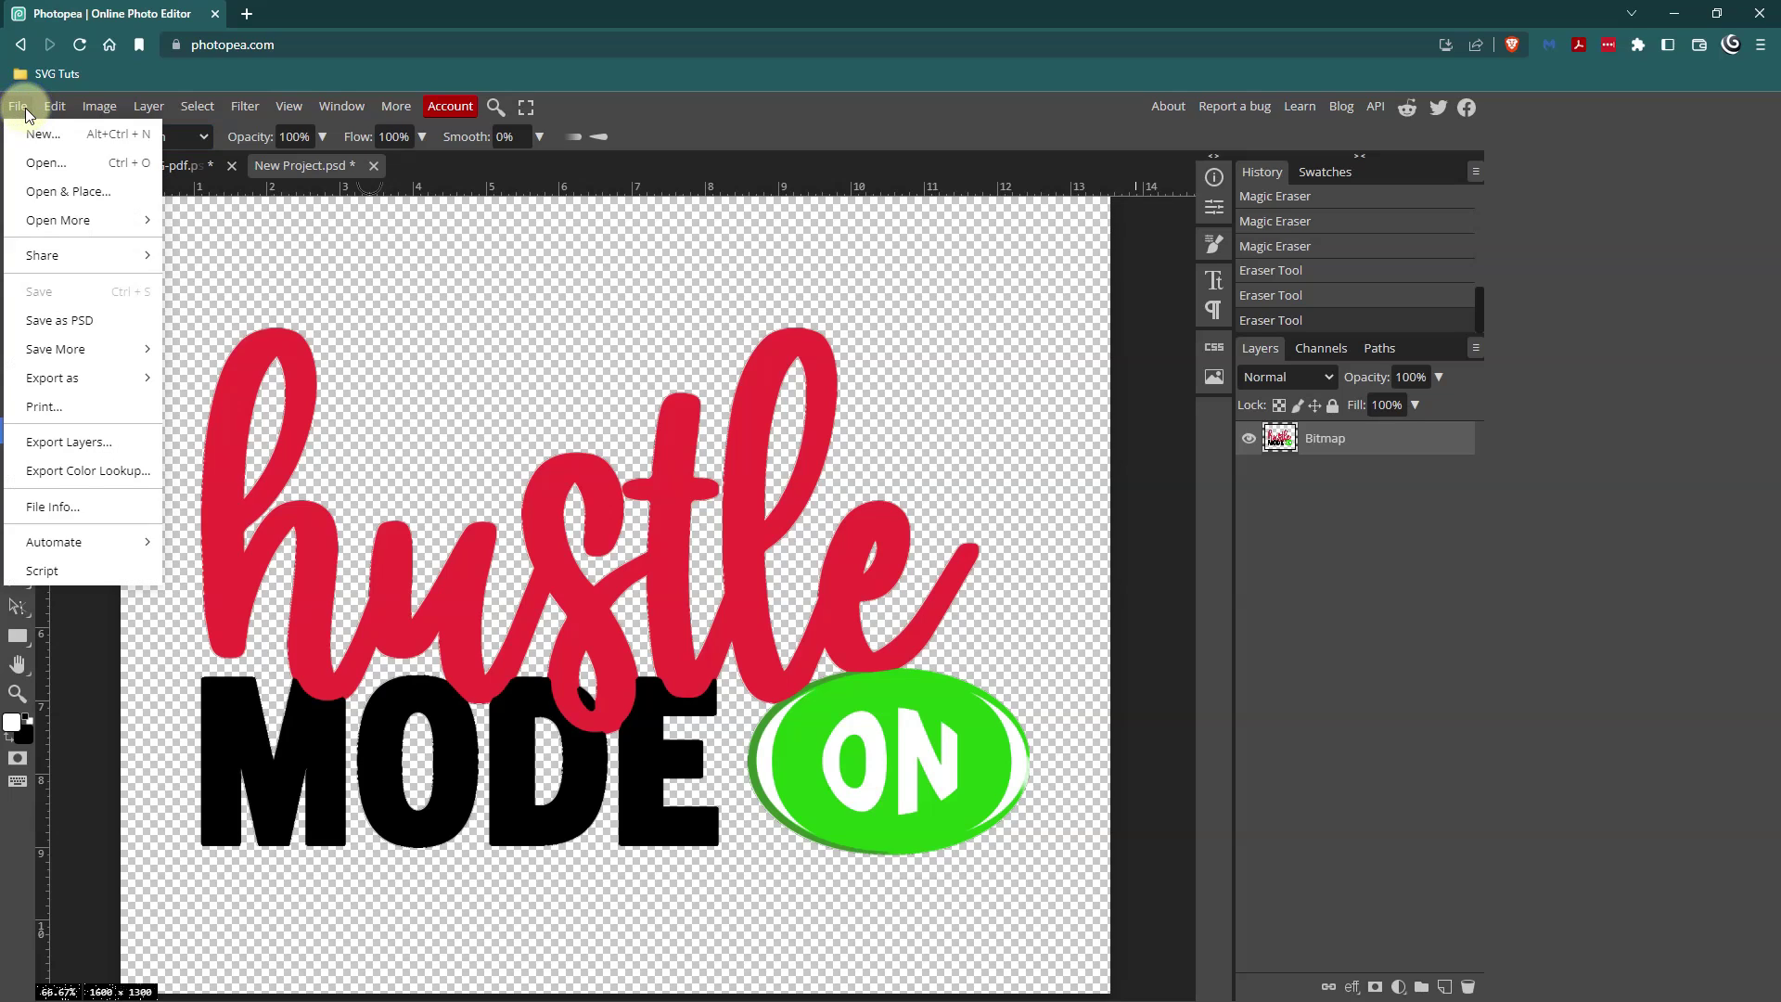
pyautogui.moveTo(104, 383)
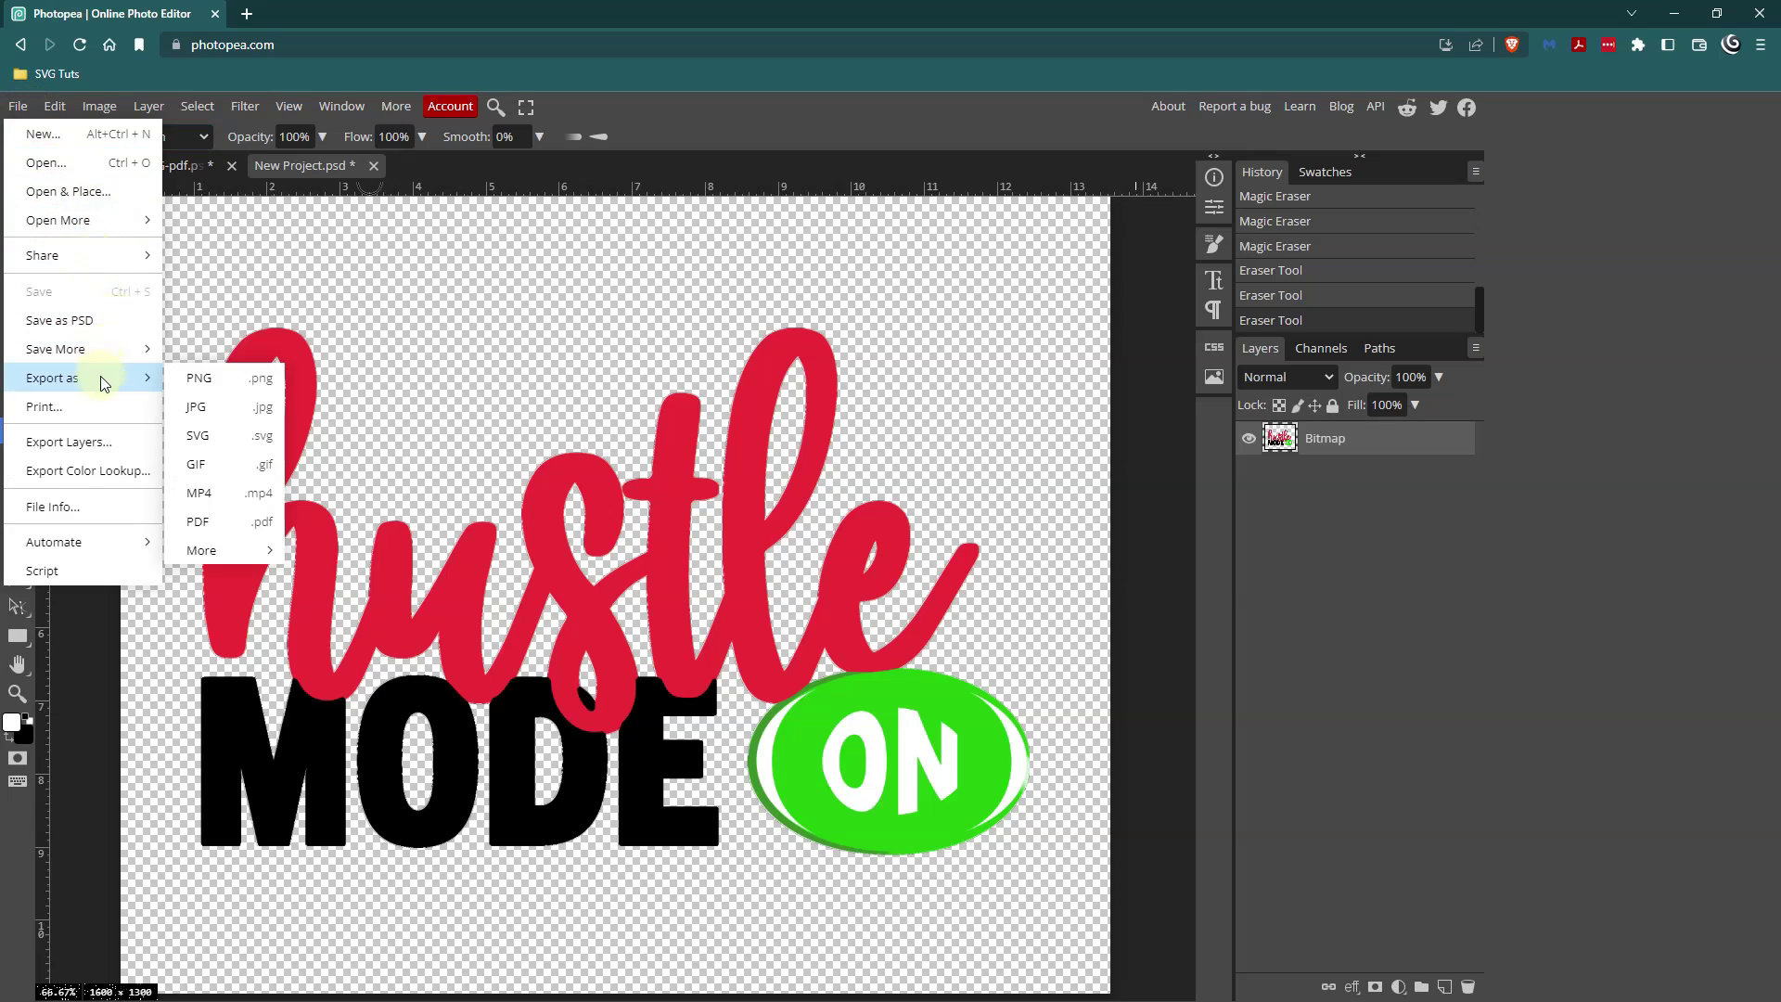
pyautogui.click(238, 433)
pyautogui.click(735, 303)
pyautogui.moveTo(736, 303); pyautogui.dragTo(609, 306)
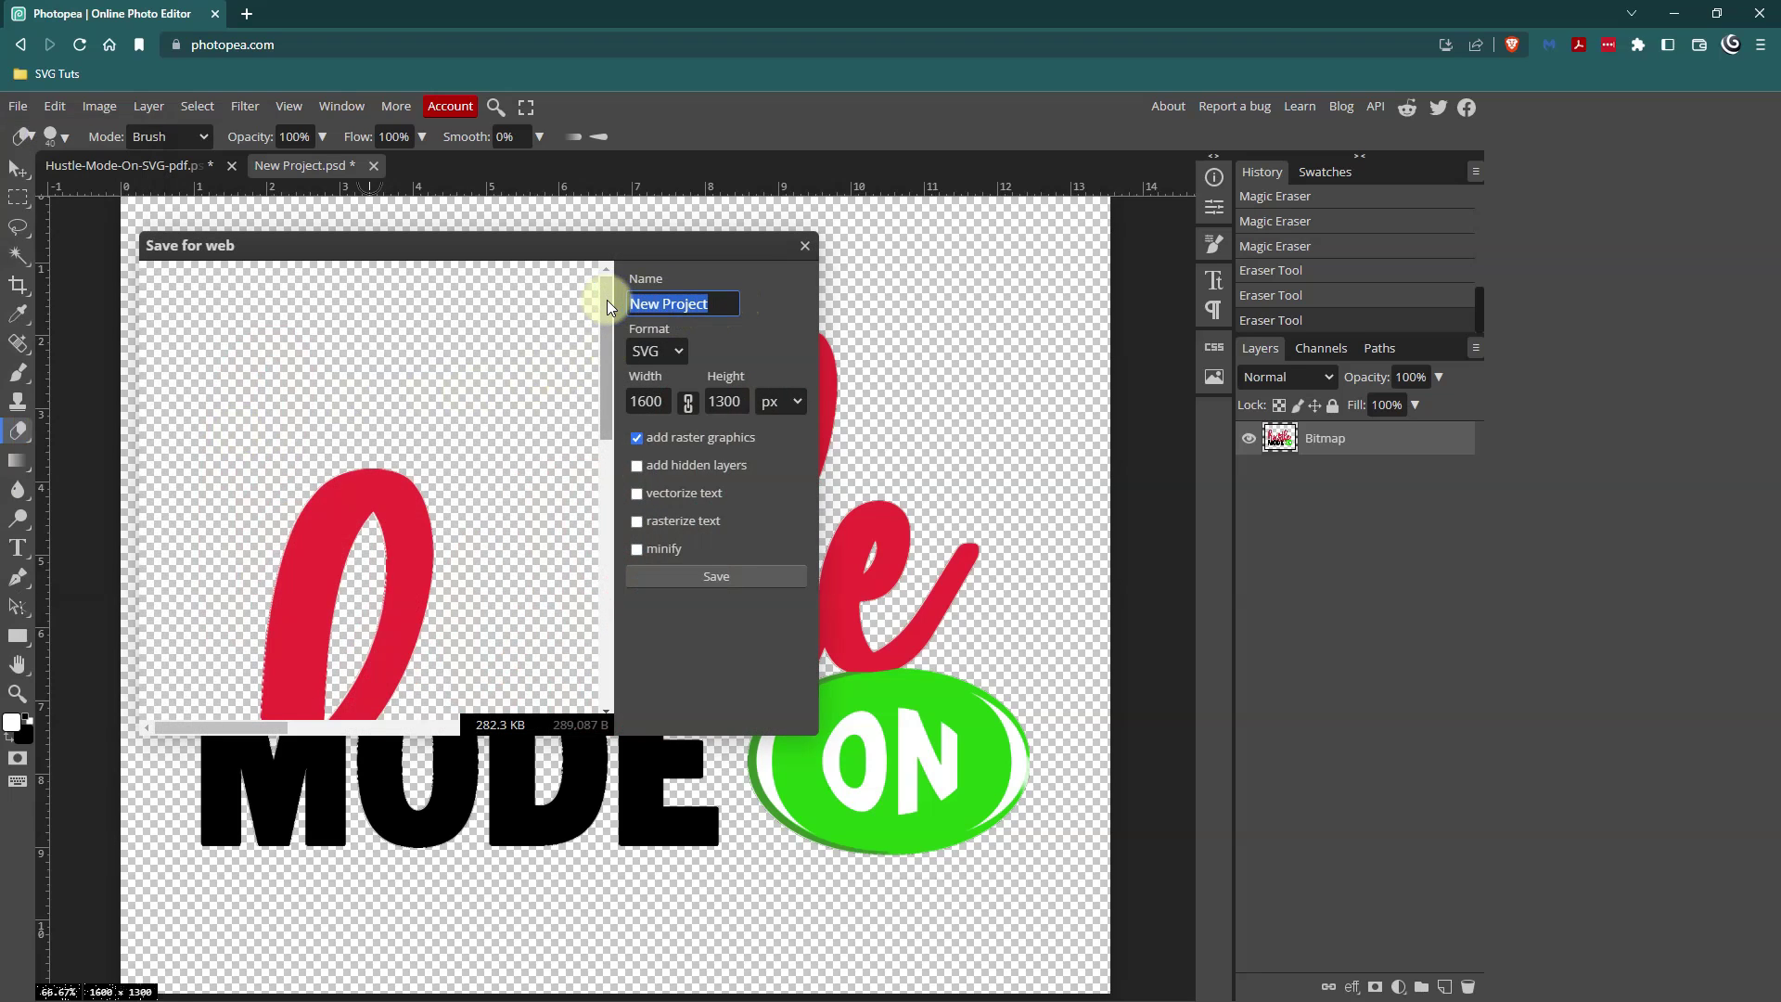
pyautogui.write('Husto')
pyautogui.press('BackSpace')
pyautogui.write('le')
pyautogui.write('-Mode-')
pyautogui.write('On')
pyautogui.write('-SVG')
pyautogui.write('-Final')
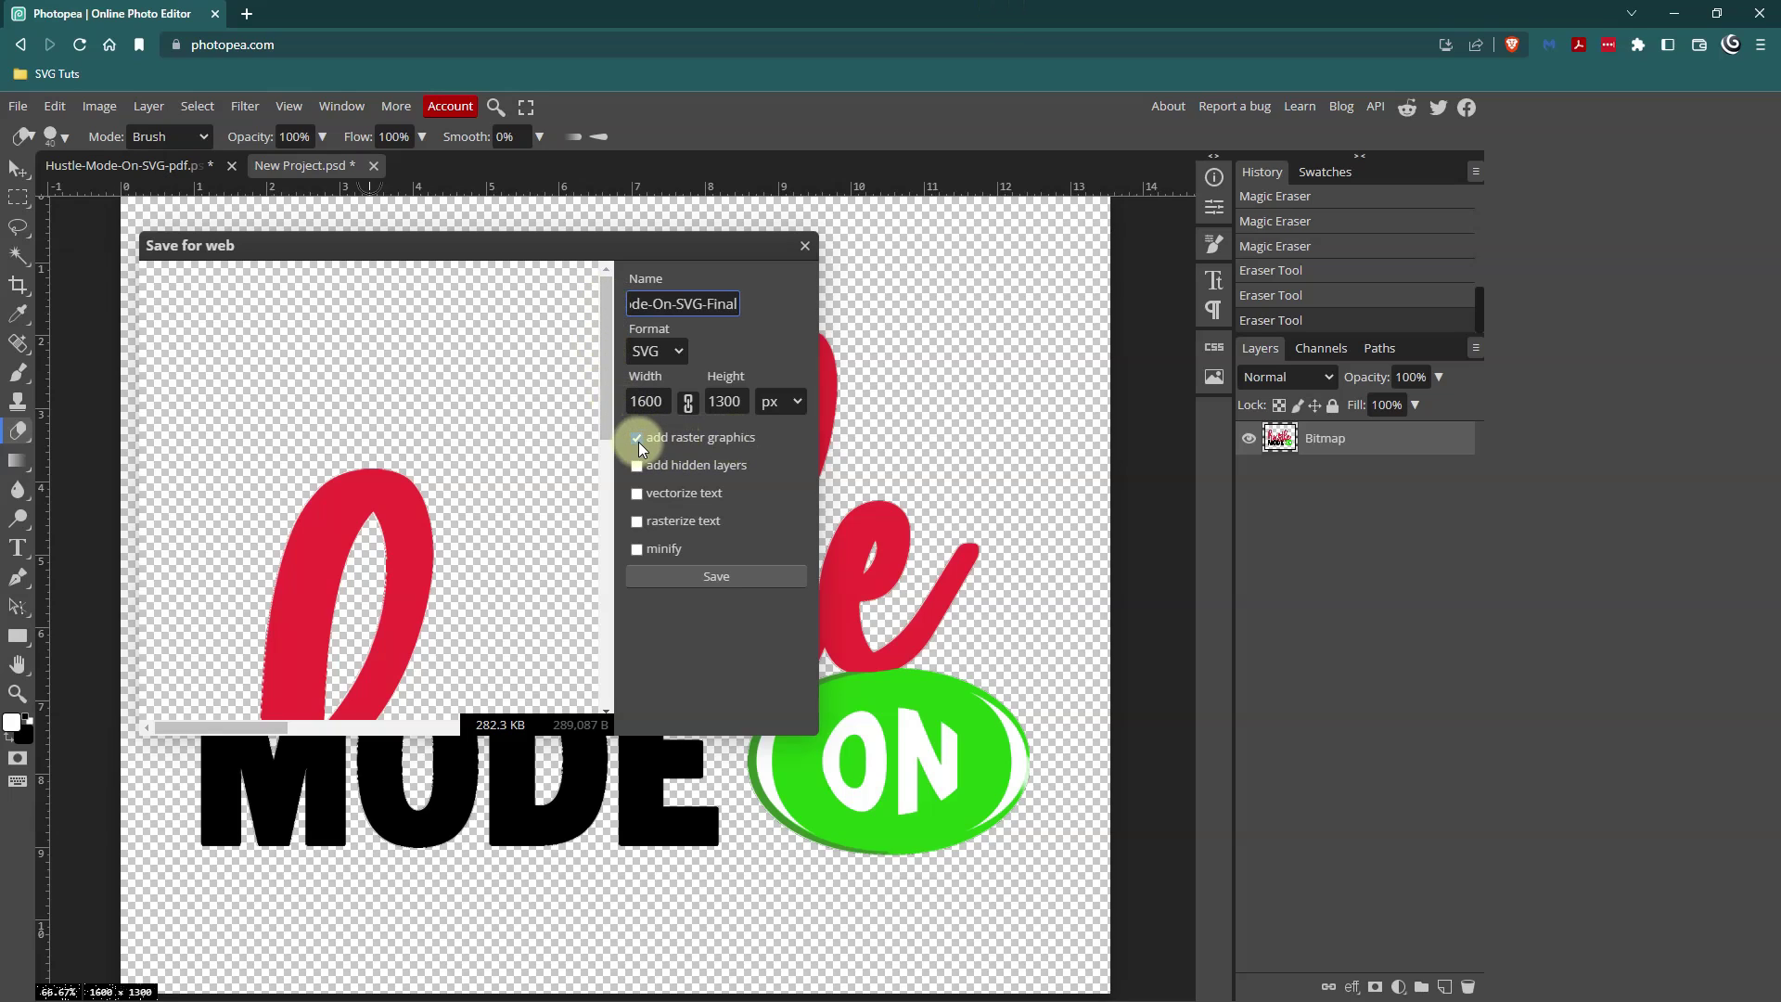
pyautogui.click(719, 577)
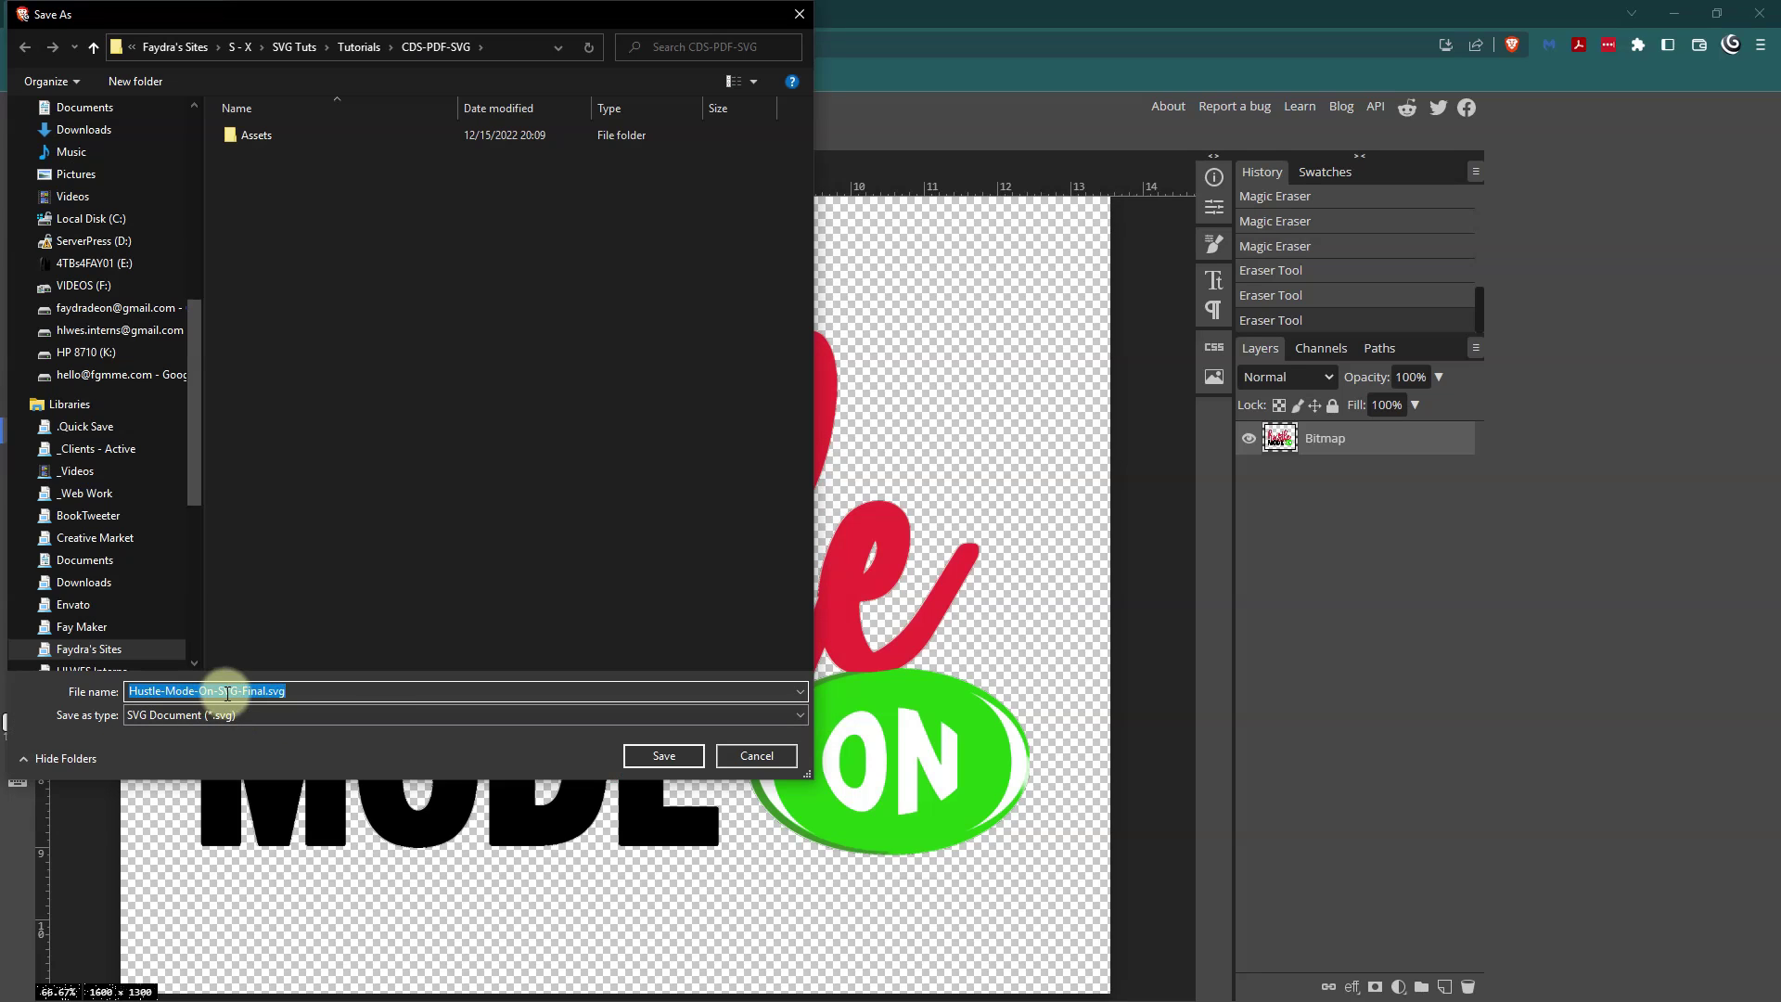
pyautogui.click(664, 754)
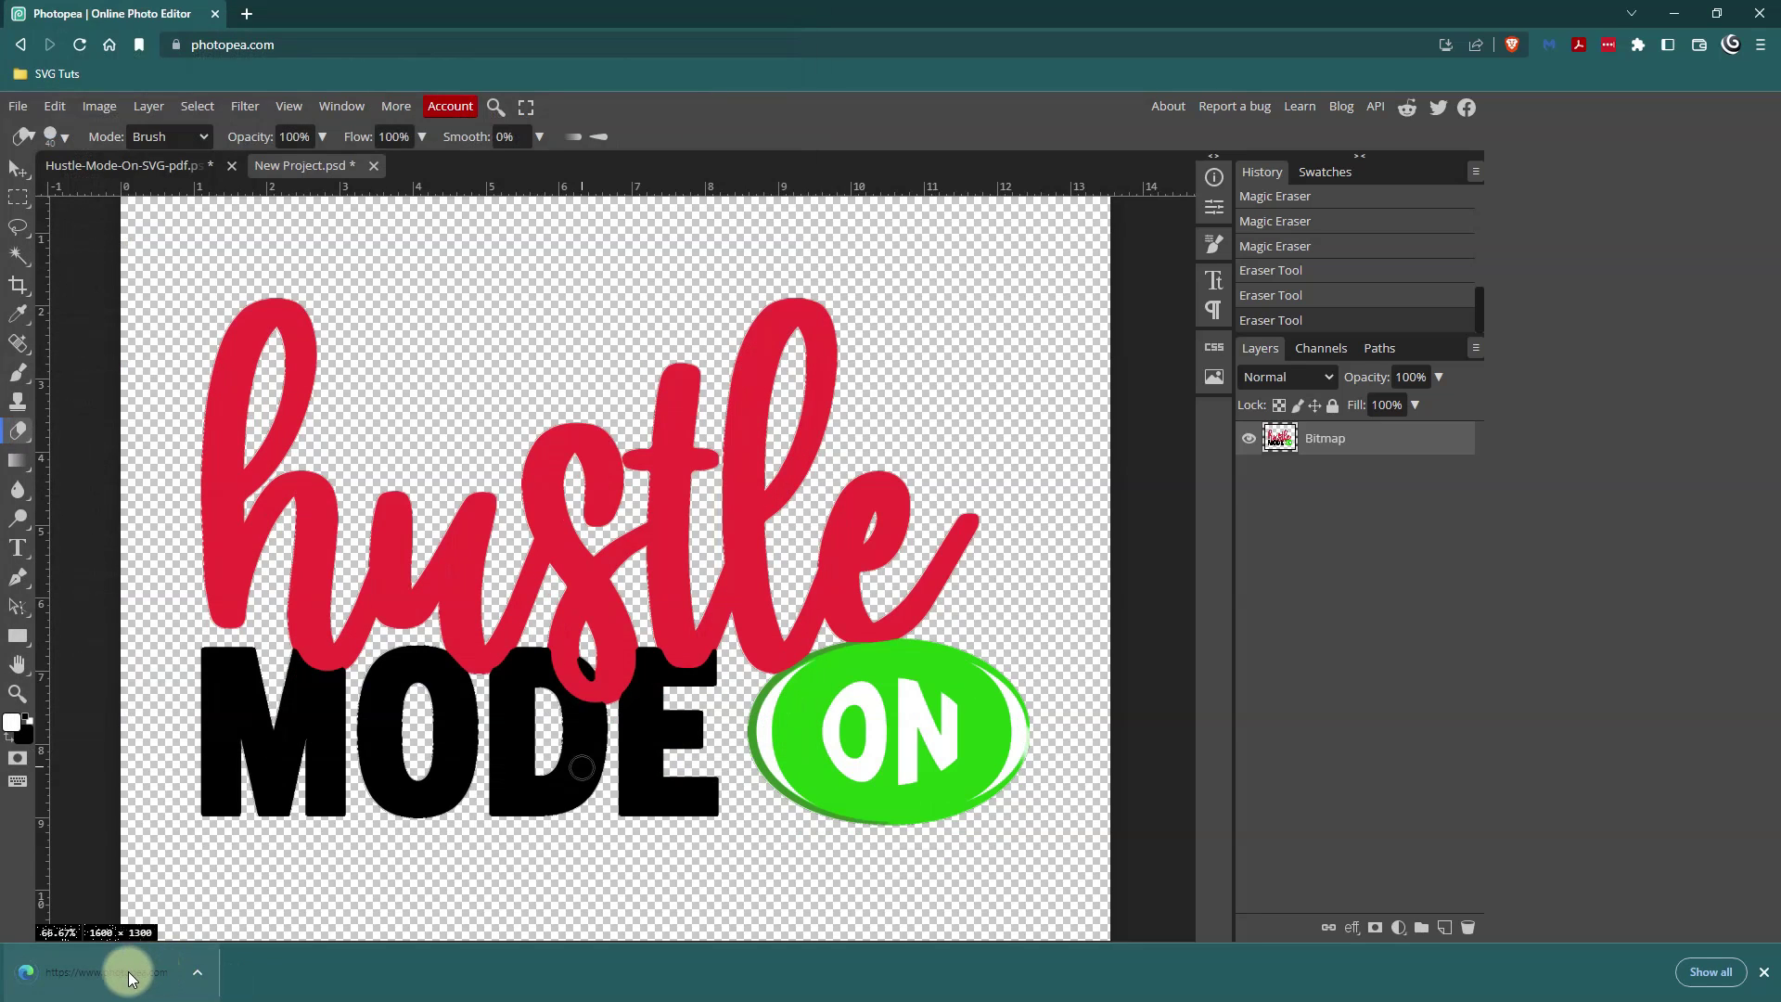
# - Open the exported Hustle-Mode-On-SVG-Final.svg in the browser and examine the whole design
pyautogui.click(127, 974)
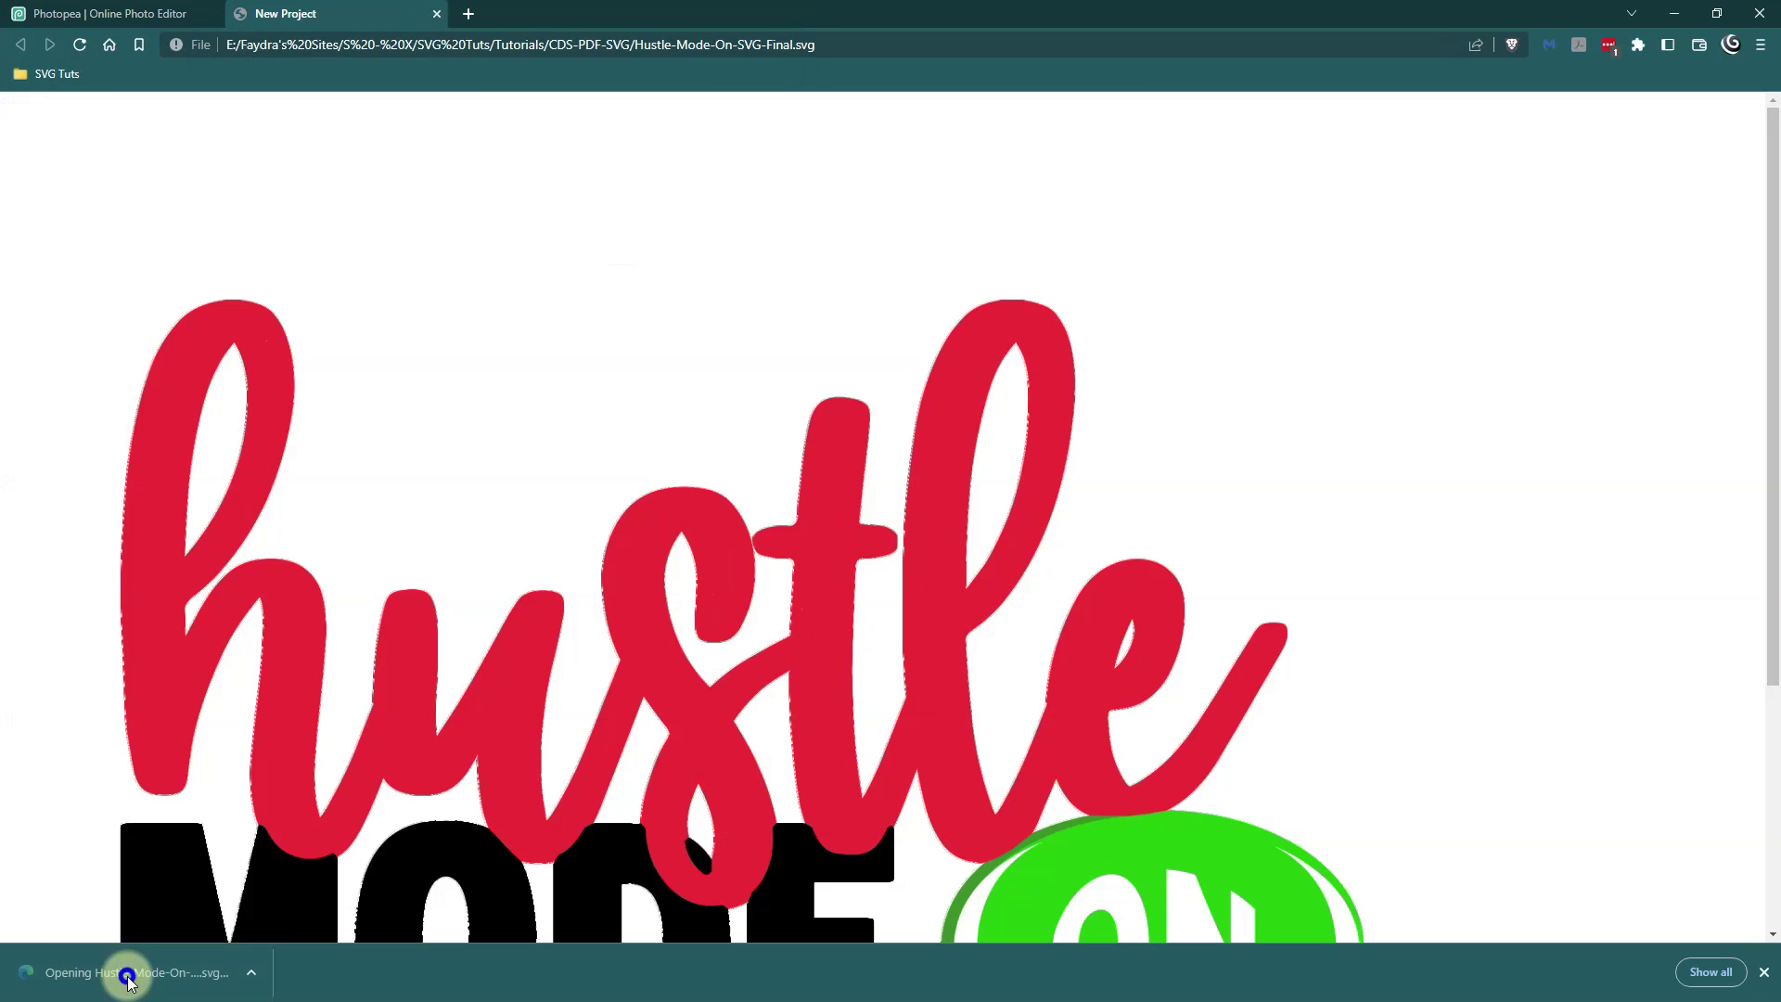
pyautogui.moveTo(1773, 244); pyautogui.dragTo(1769, 167)
pyautogui.hotkey('ctrl', '-')
pyautogui.hotkey('ctrl', '-')
pyautogui.hotkey('ctrl', '-')
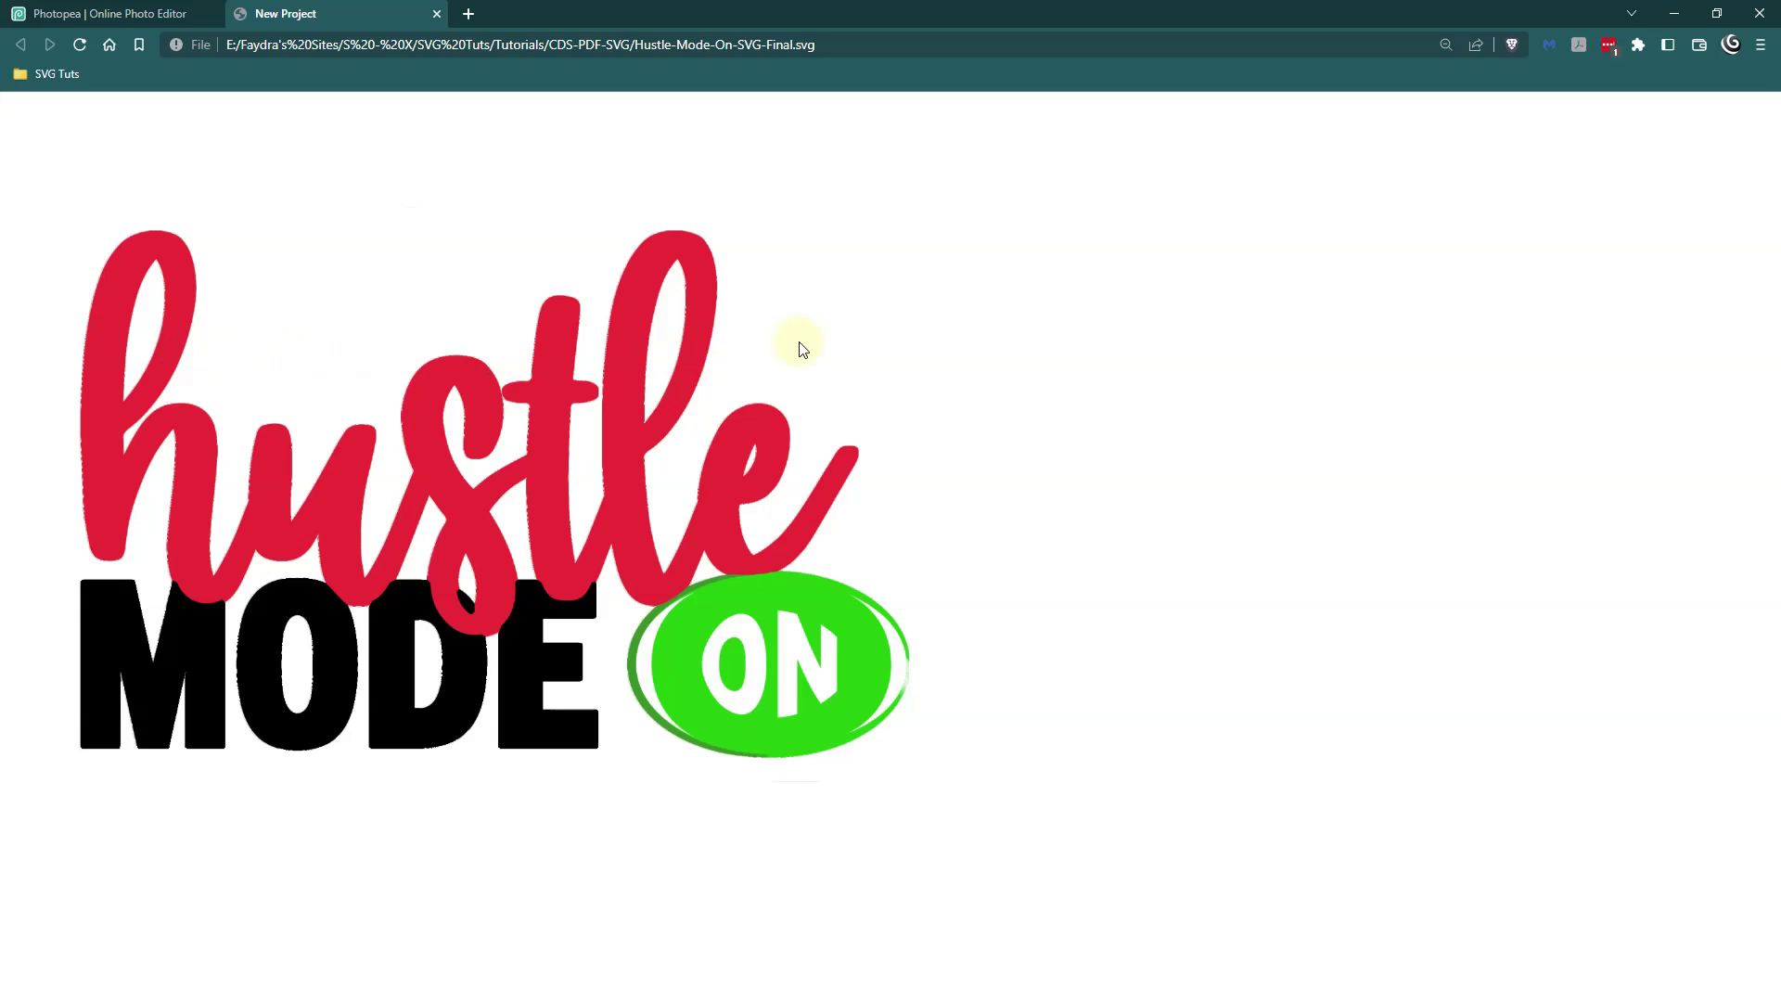
# - Return to Photopea, review the PNG export settings for the design, and close them without saving
pyautogui.click(124, 14)
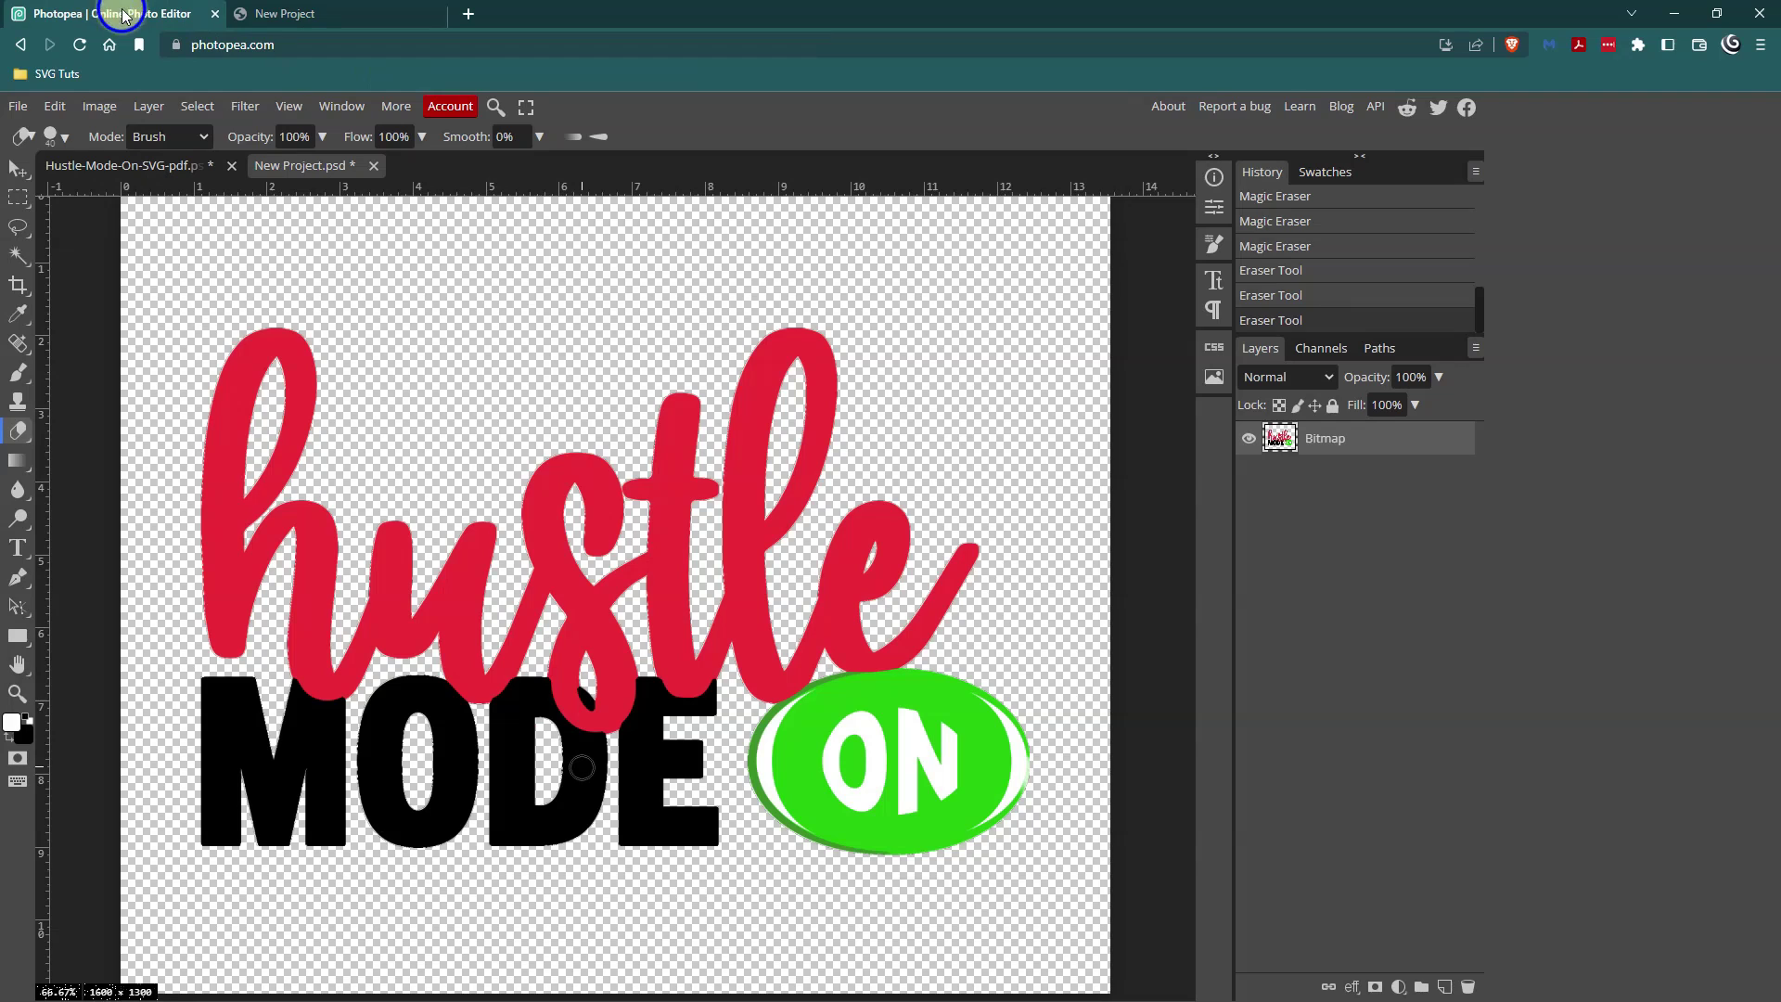
pyautogui.click(18, 109)
pyautogui.moveTo(84, 384)
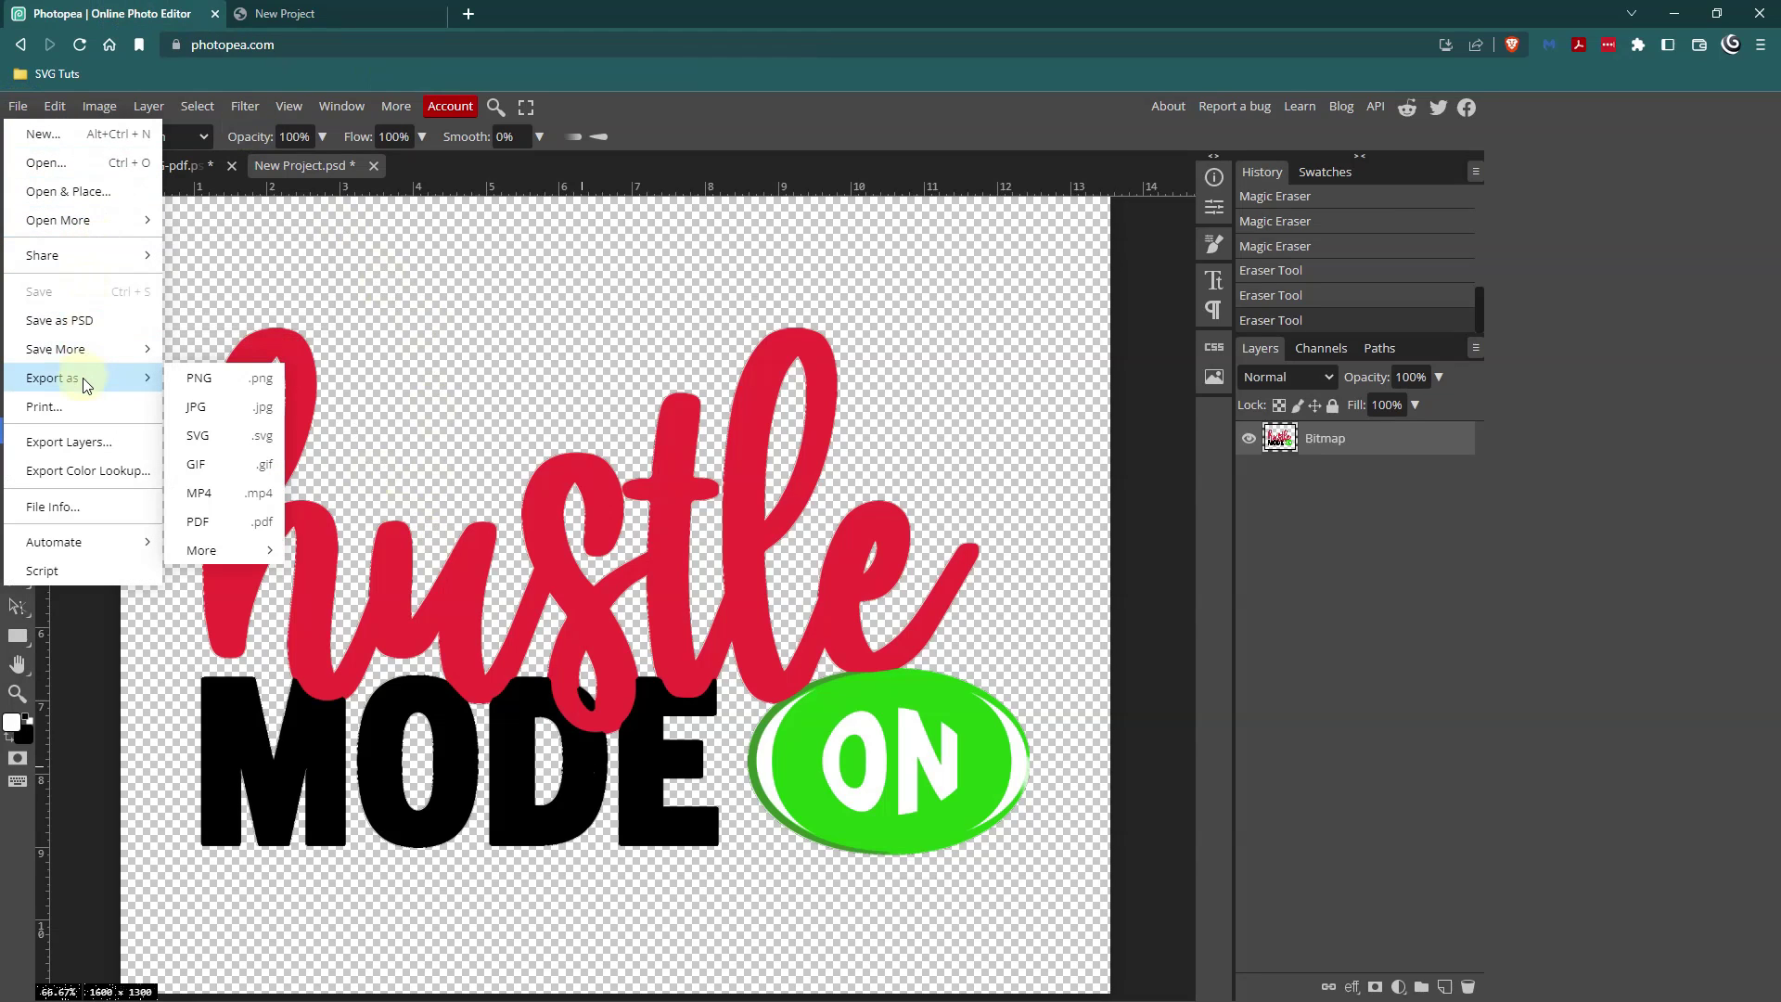
pyautogui.click(247, 388)
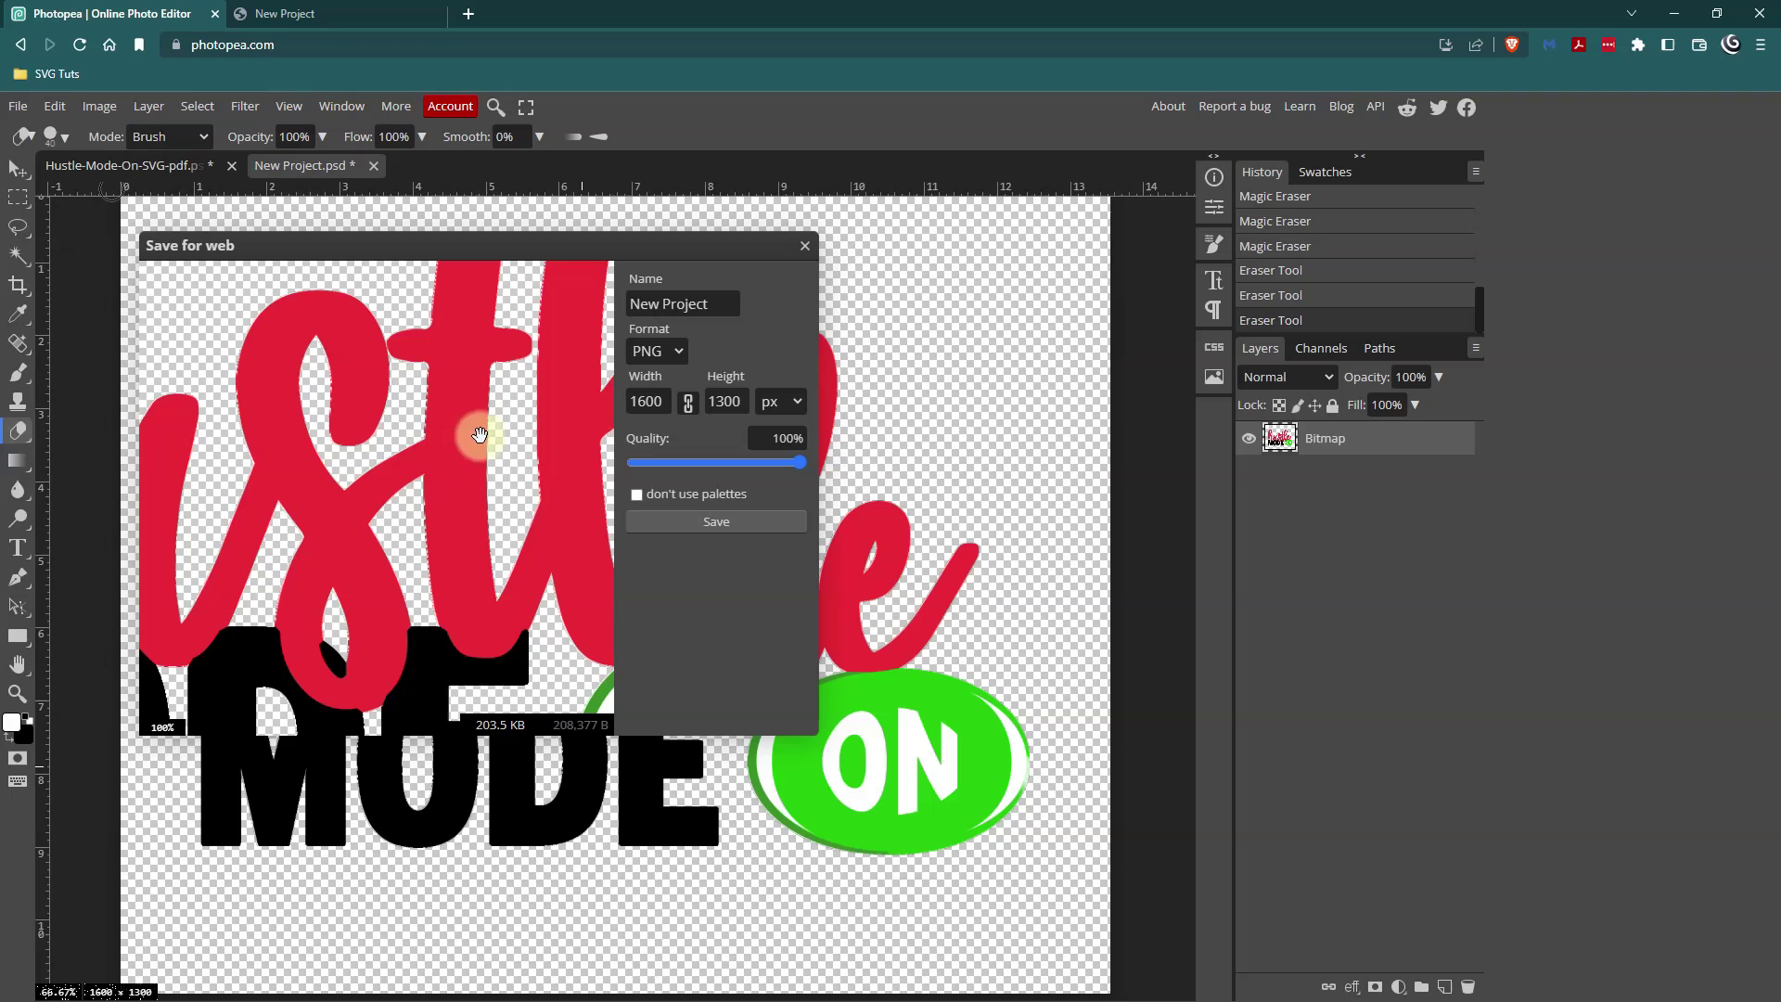
pyautogui.click(649, 302)
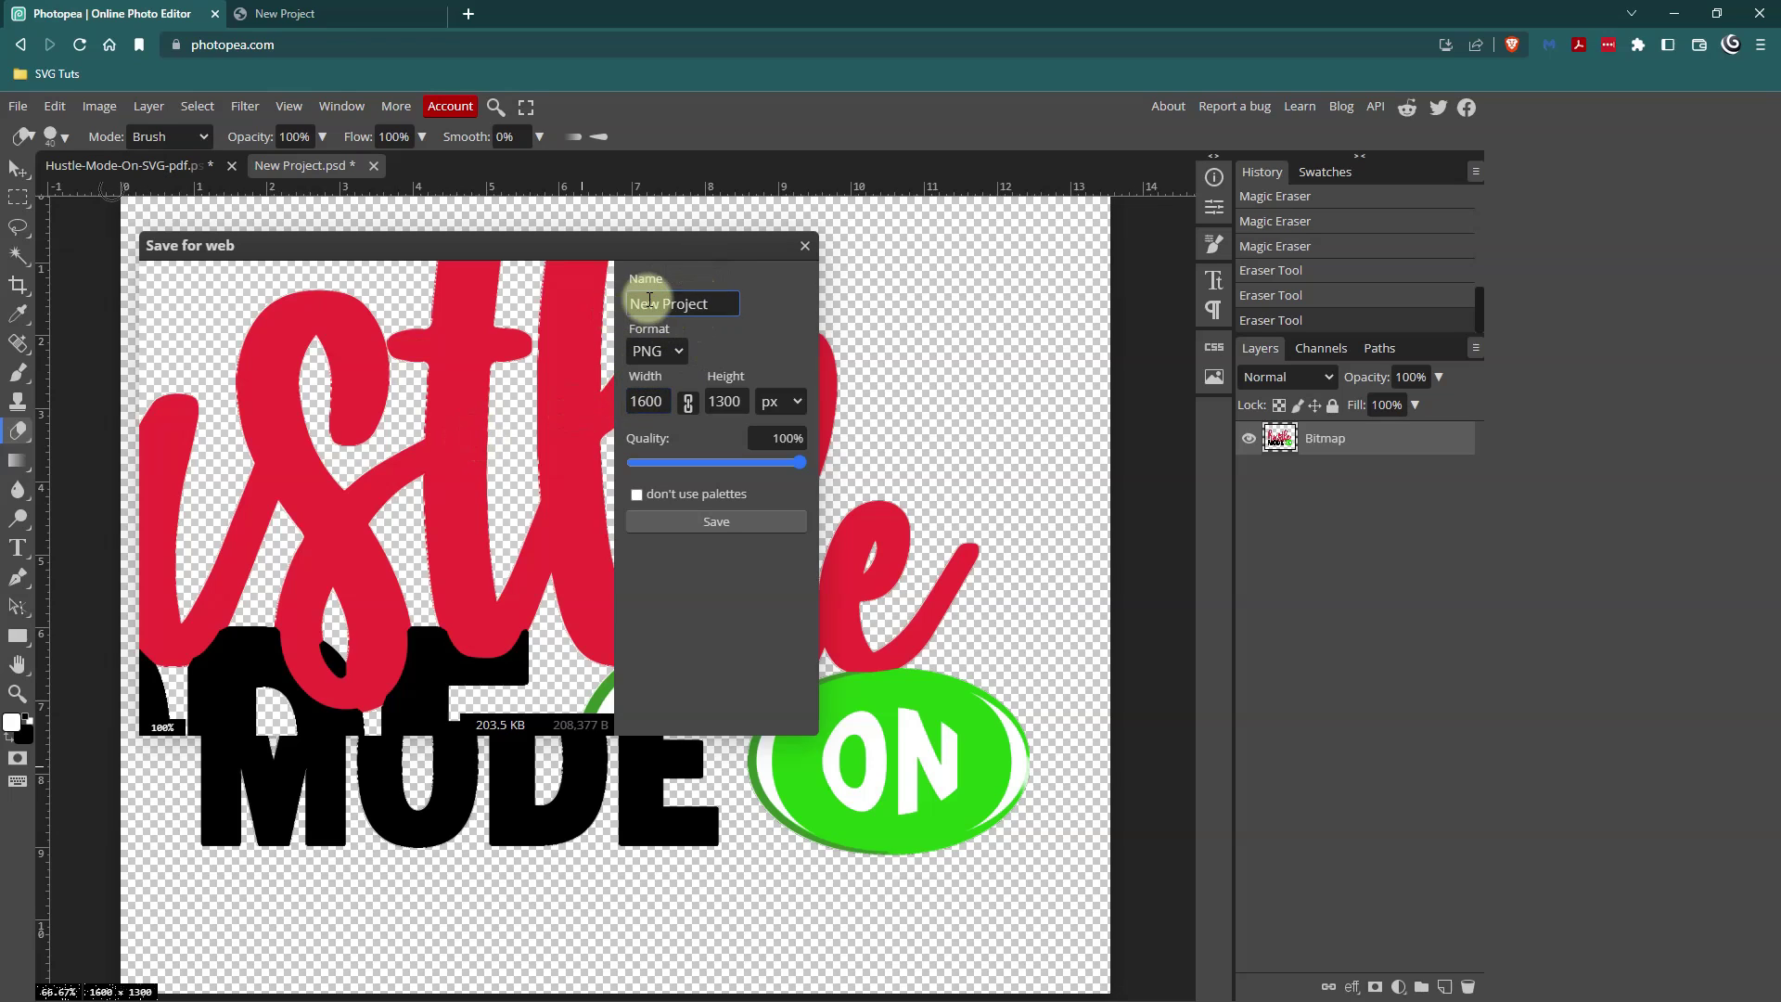
pyautogui.click(438, 432)
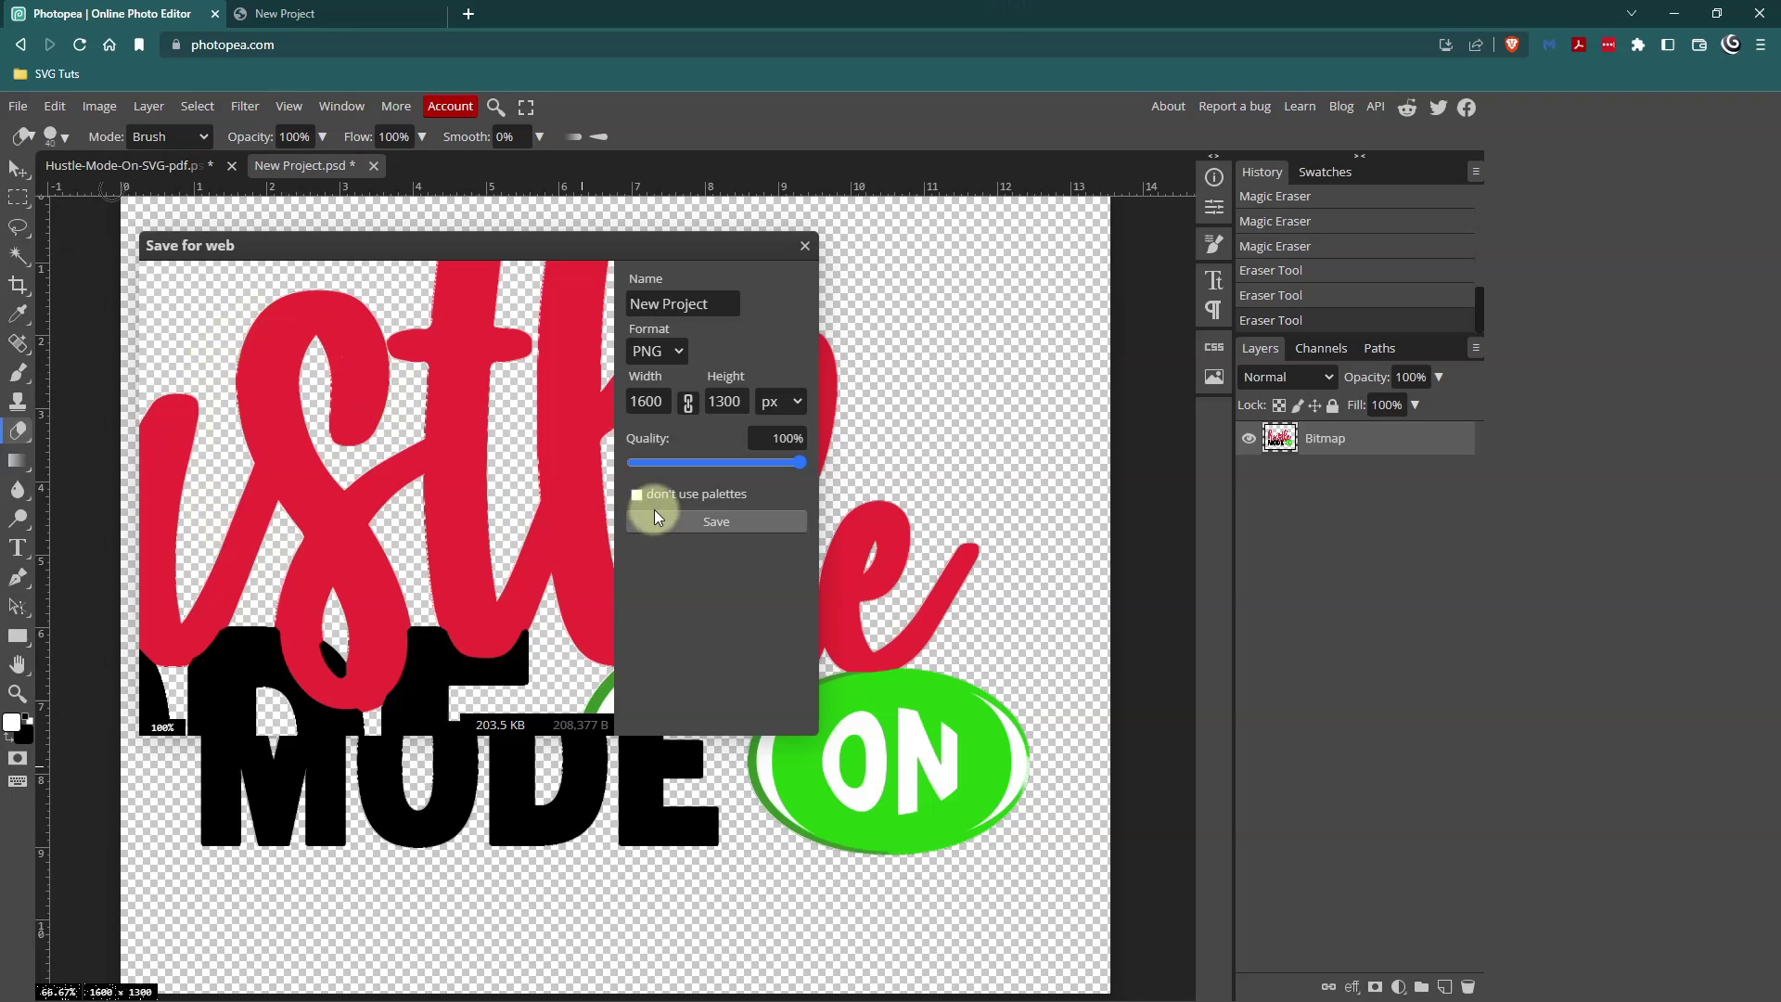
pyautogui.click(804, 249)
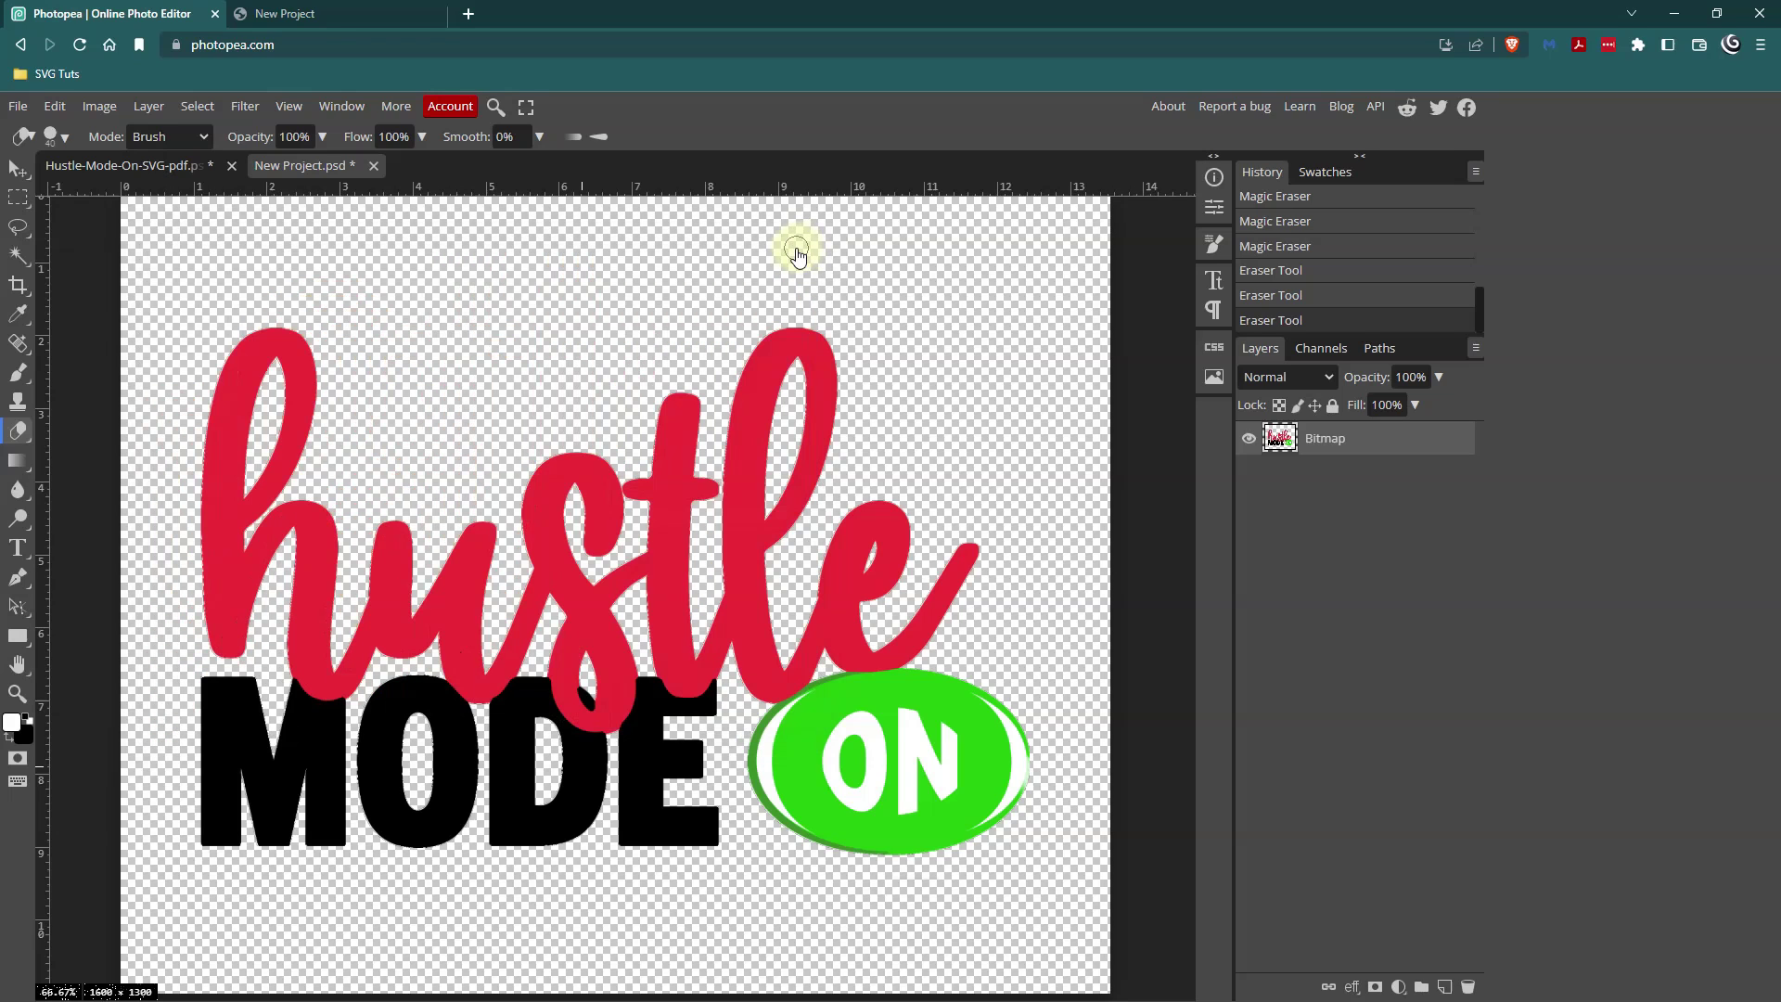